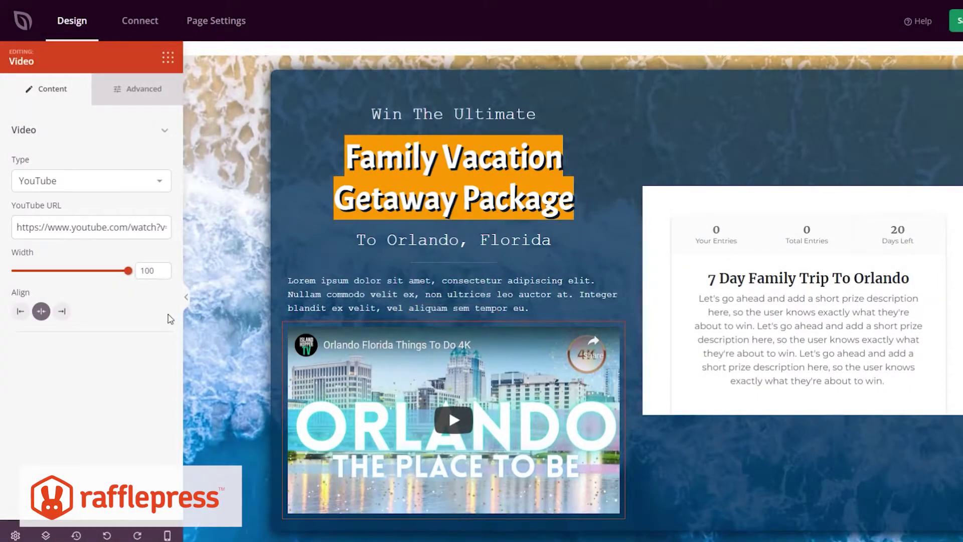
# - Return the video to full width with centre alignment
pyautogui.moveTo(128, 271)
pyautogui.mouseDown()
pyautogui.moveTo(63, 272)
pyautogui.moveTo(128, 271)
pyautogui.mouseUp()
pyautogui.click(20, 311)
pyautogui.click(41, 311)
# - Change the headline text's highlight colour from orange to blue
pyautogui.click(435, 151)
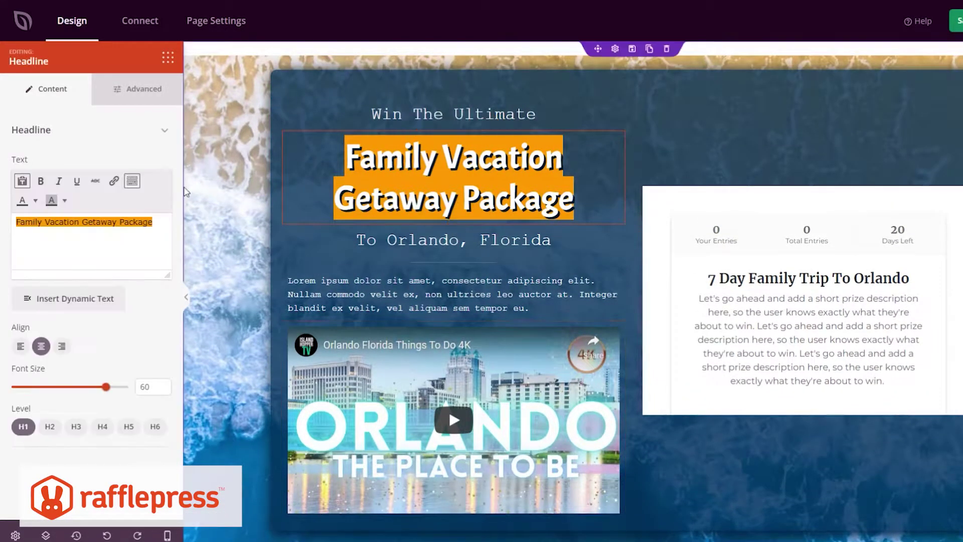
pyautogui.moveTo(156, 222); pyautogui.dragTo(62, 214)
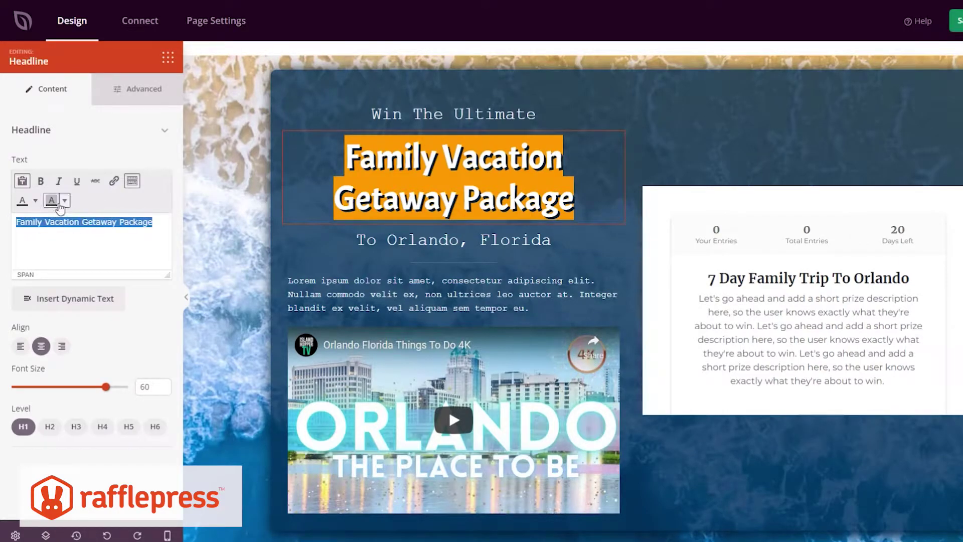
pyautogui.click(64, 201)
pyautogui.click(64, 201)
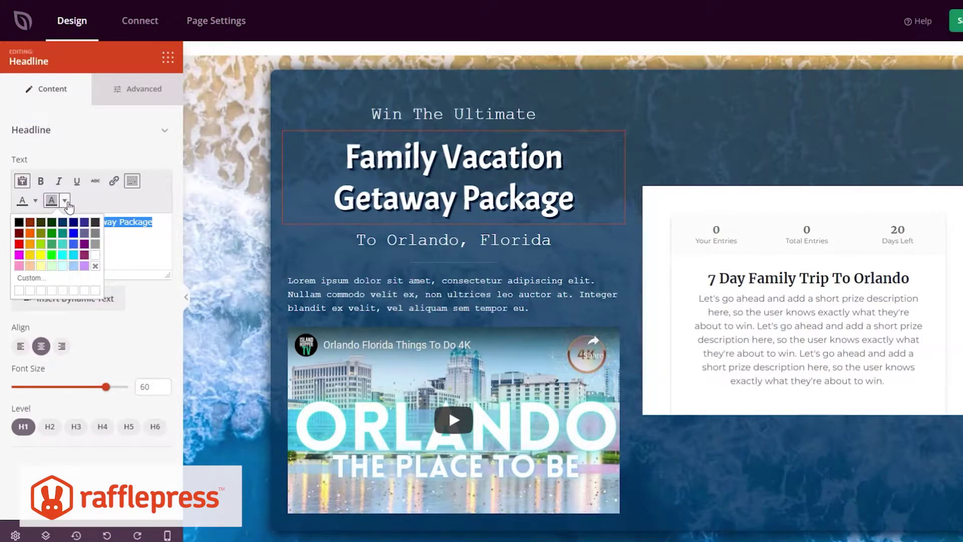
pyautogui.click(44, 250)
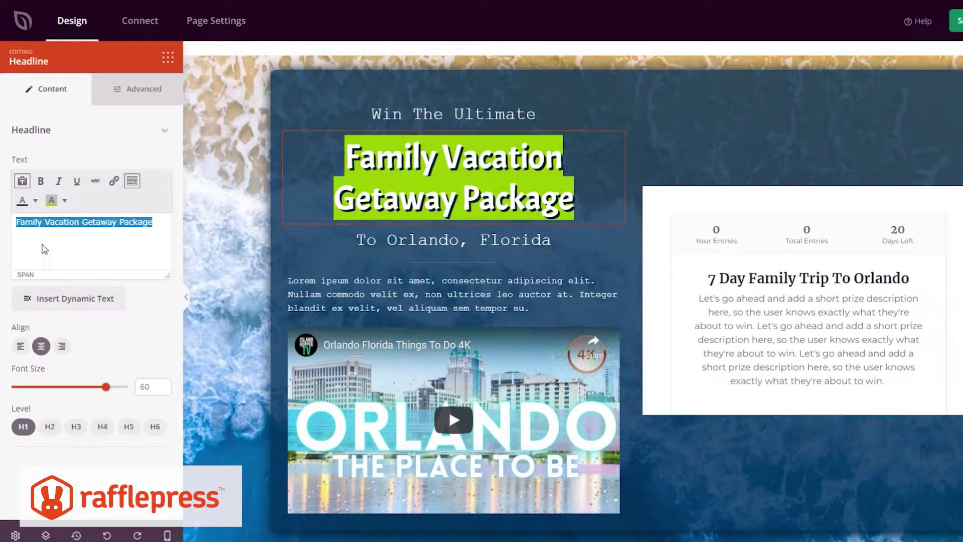
pyautogui.click(64, 201)
pyautogui.click(74, 245)
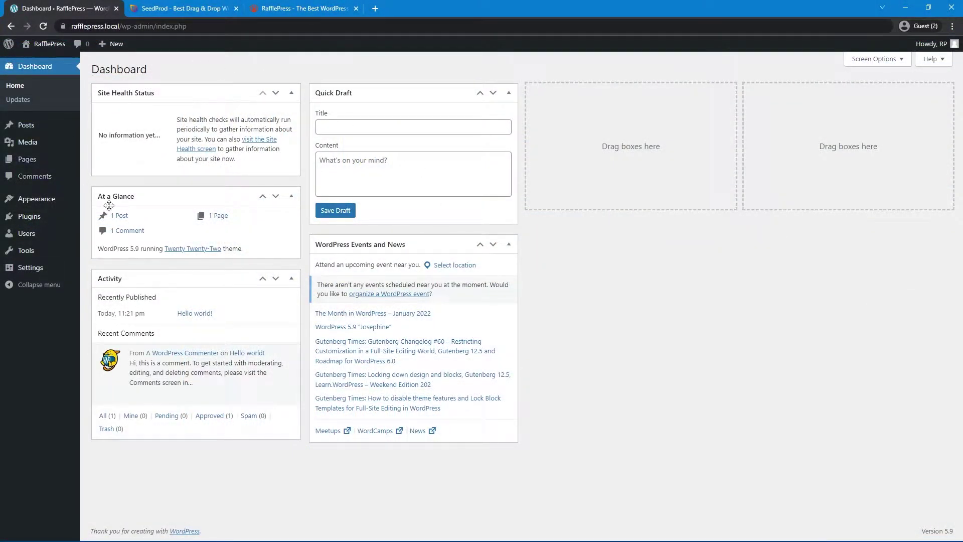
# - Flip between the SeedProd and RafflePress website tabs, finishing on seedprod.com
pyautogui.click(191, 11)
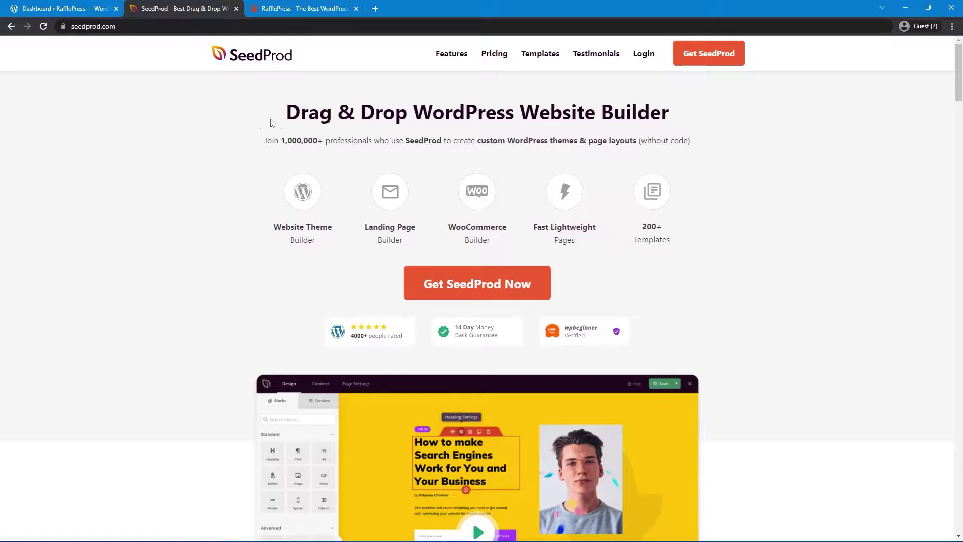
pyautogui.click(292, 11)
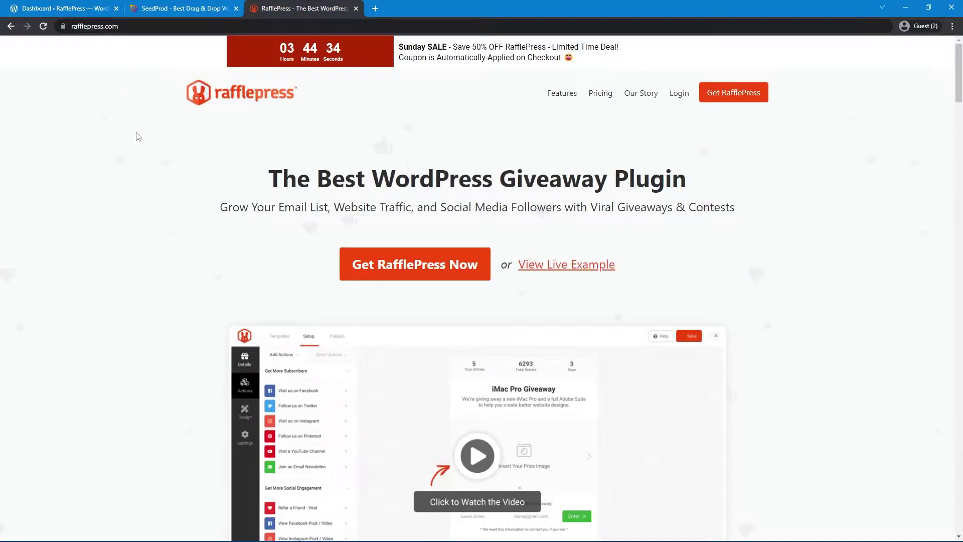
pyautogui.hotkey('ctrl', 'shift', 'Tab')
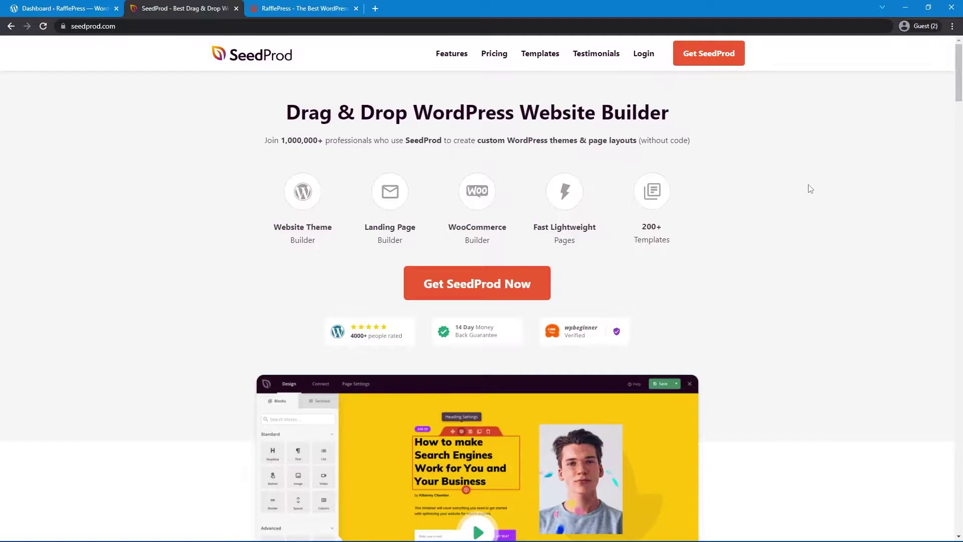
pyautogui.click(307, 11)
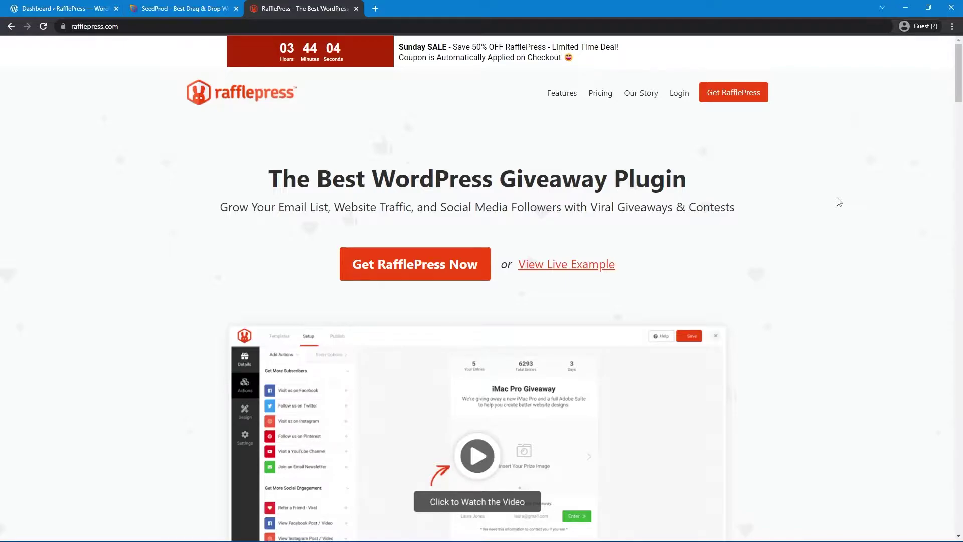
pyautogui.hotkey('ctrl', 'shift', 'Tab')
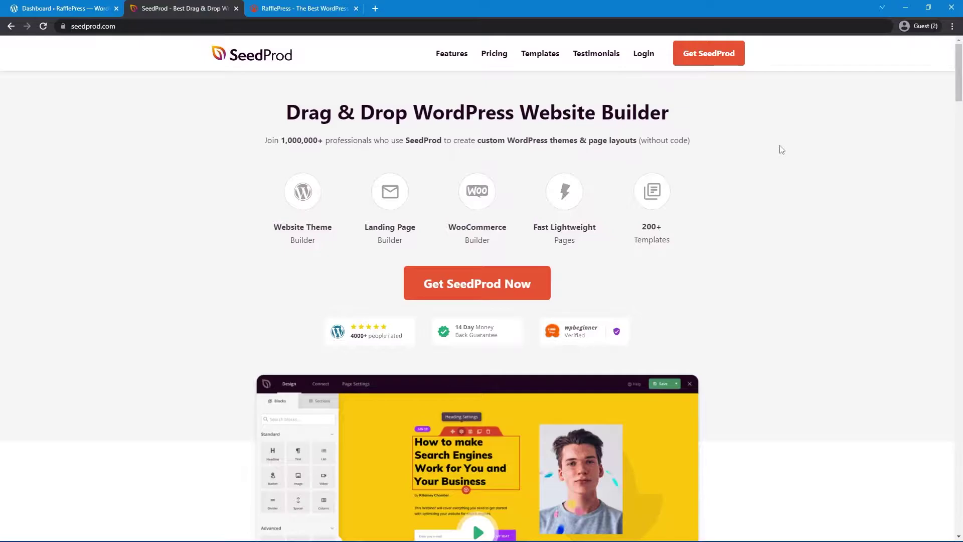
# - Log in to the SeedProd account, copy the licence key from Downloads, and close that tab
pyautogui.click(645, 58)
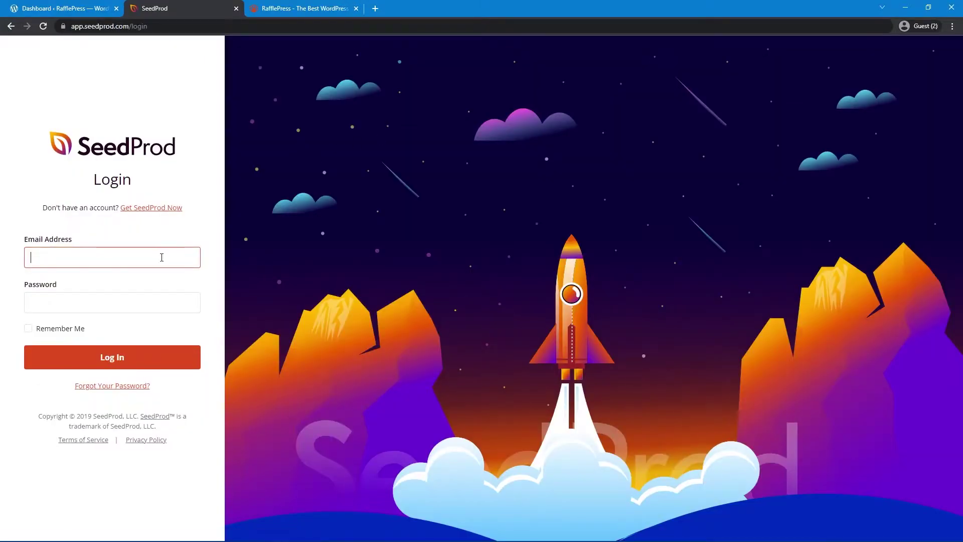
pyautogui.click(126, 357)
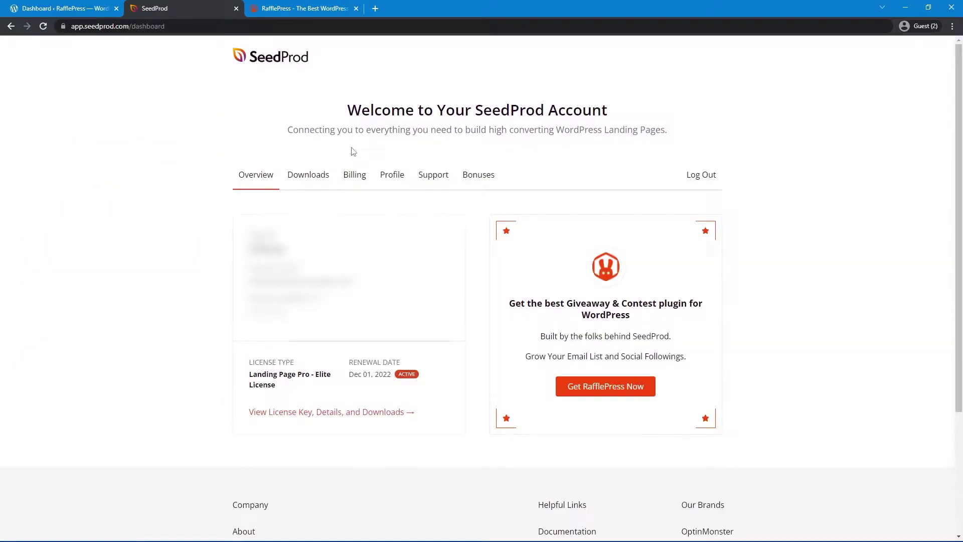
pyautogui.click(314, 178)
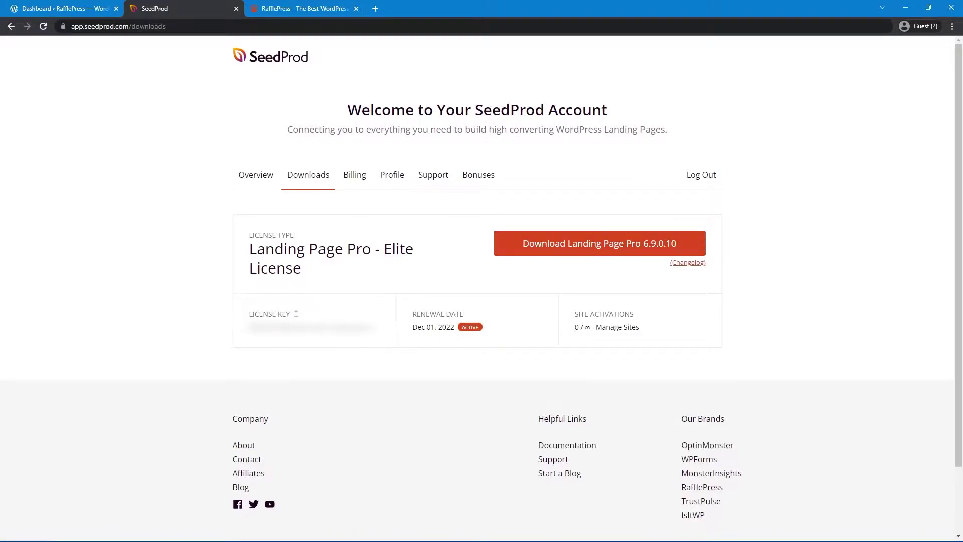
pyautogui.click(297, 315)
pyautogui.click(236, 9)
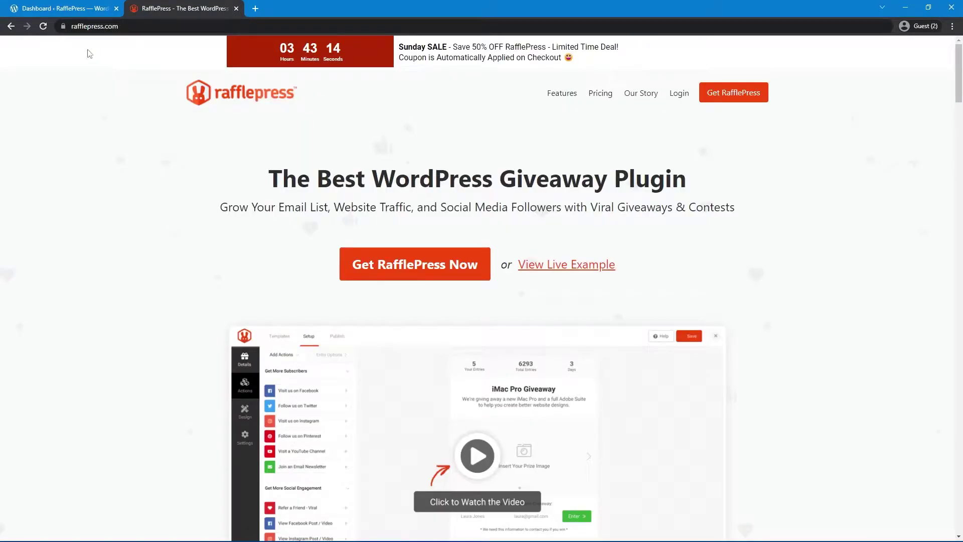
# - Upload and install the SeedProd plugin zip through Plugins > Add New
pyautogui.click(50, 10)
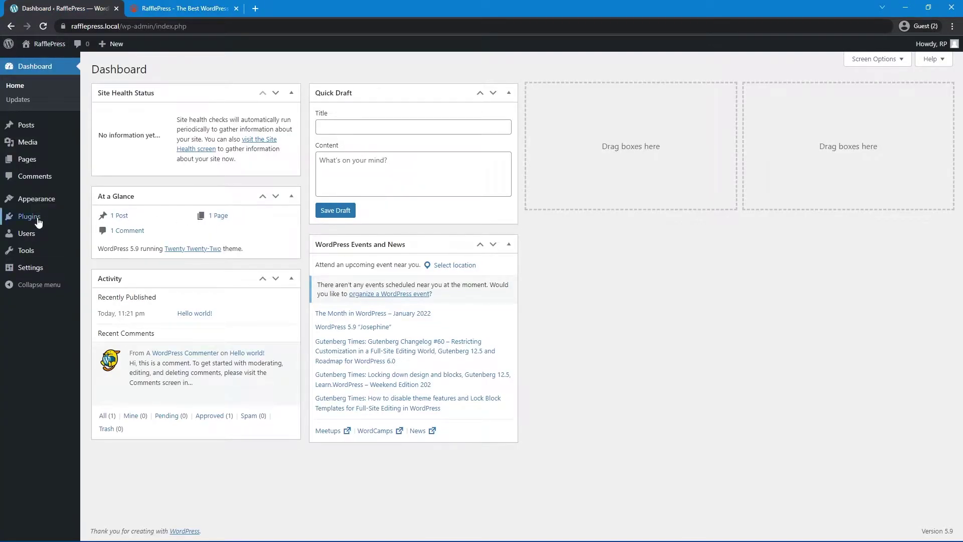
pyautogui.moveTo(33, 221)
pyautogui.click(100, 234)
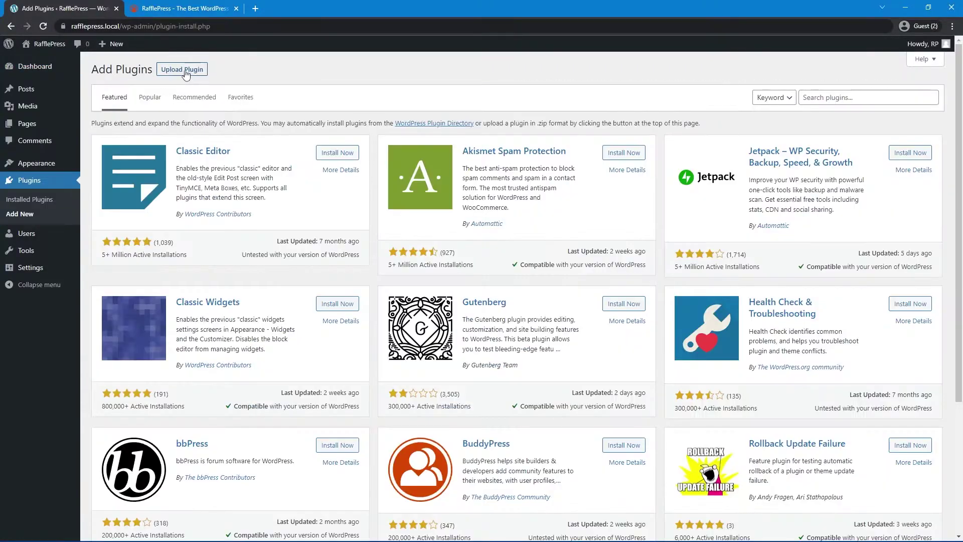
pyautogui.click(188, 70)
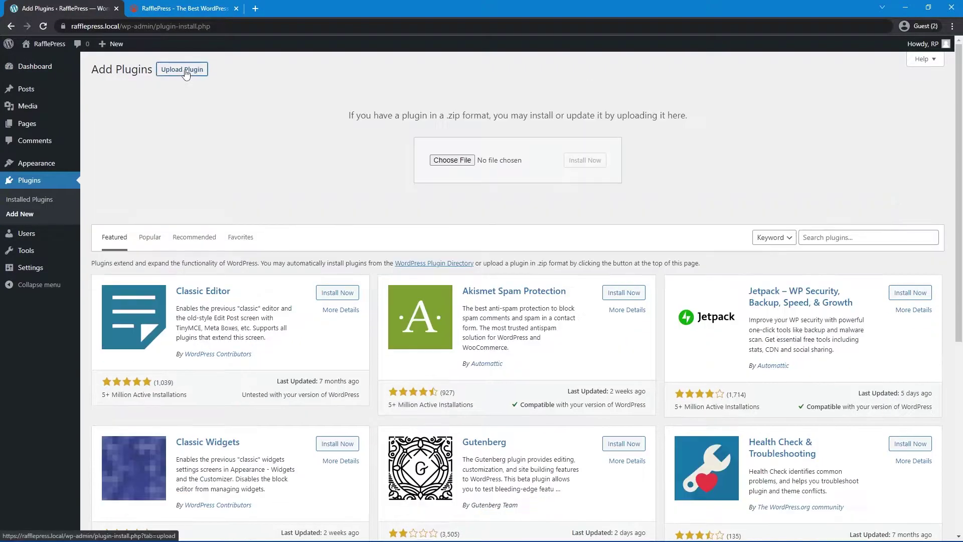
pyautogui.click(460, 161)
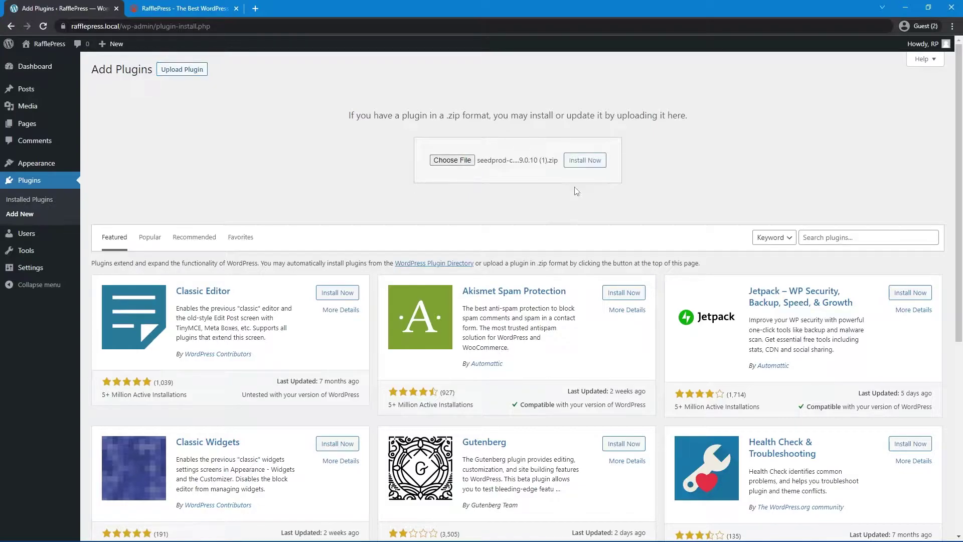
pyautogui.click(588, 169)
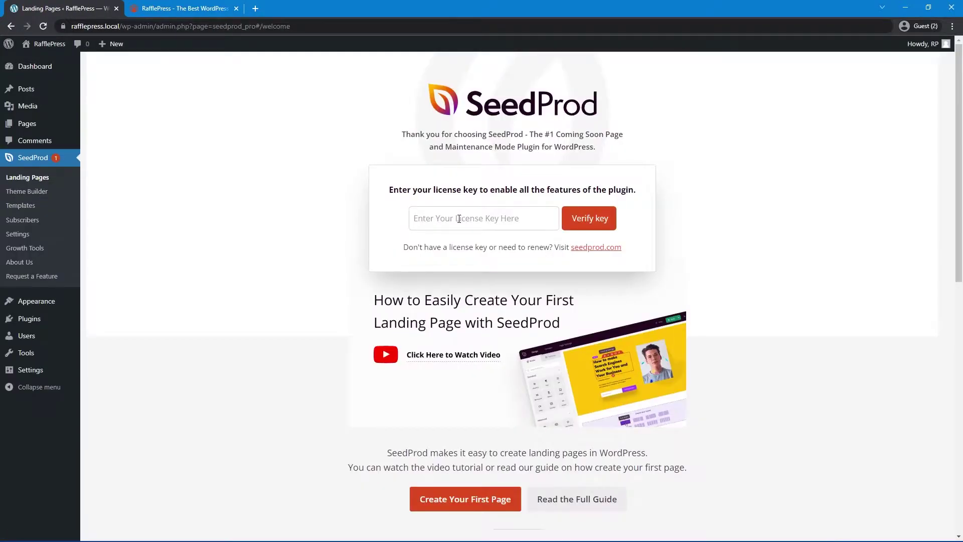
# - Paste the SeedProd licence key and verify it
pyautogui.rightClick(459, 218)
pyautogui.click(528, 299)
pyautogui.click(594, 224)
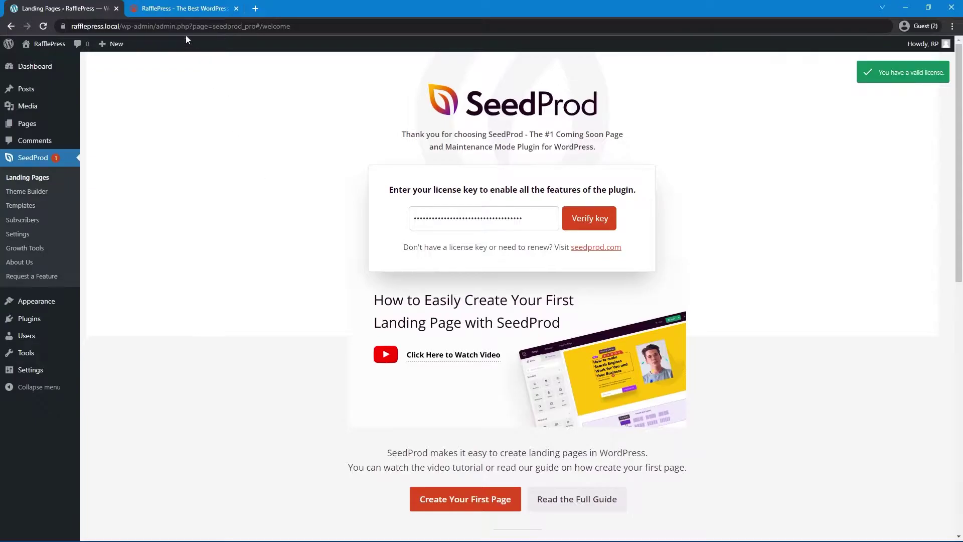
# - Log in to the RafflePress account, download rafflepress-pro-1.9.0.zip and copy its licence key
pyautogui.click(178, 10)
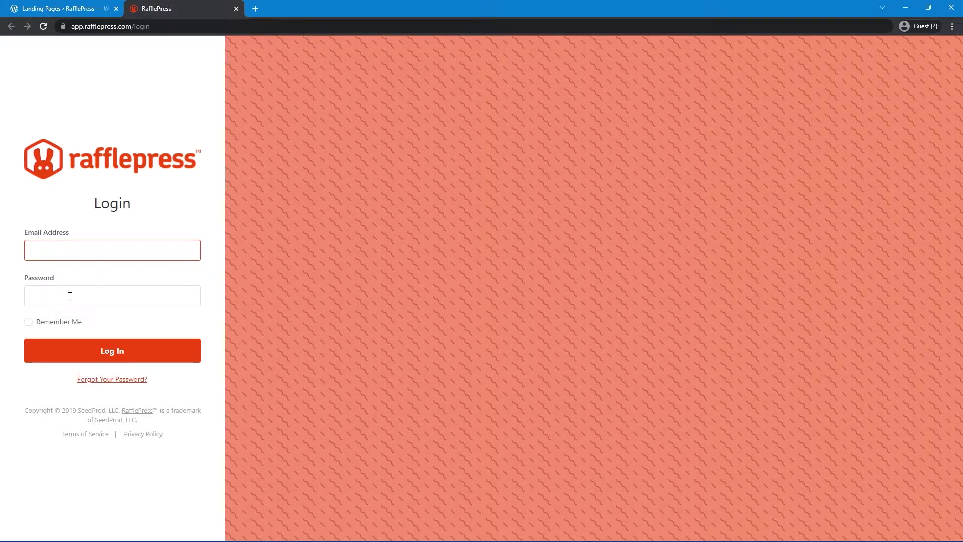
pyautogui.click(106, 342)
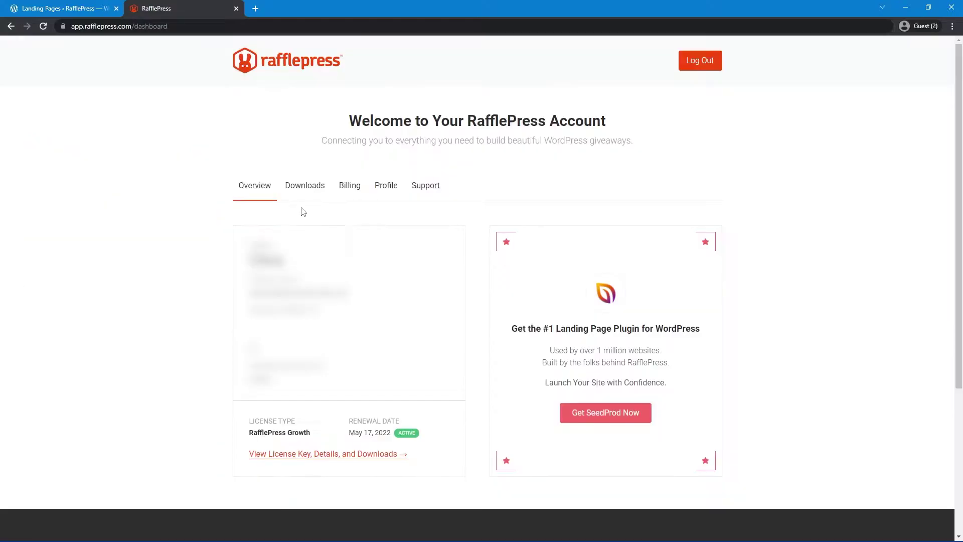
pyautogui.click(311, 190)
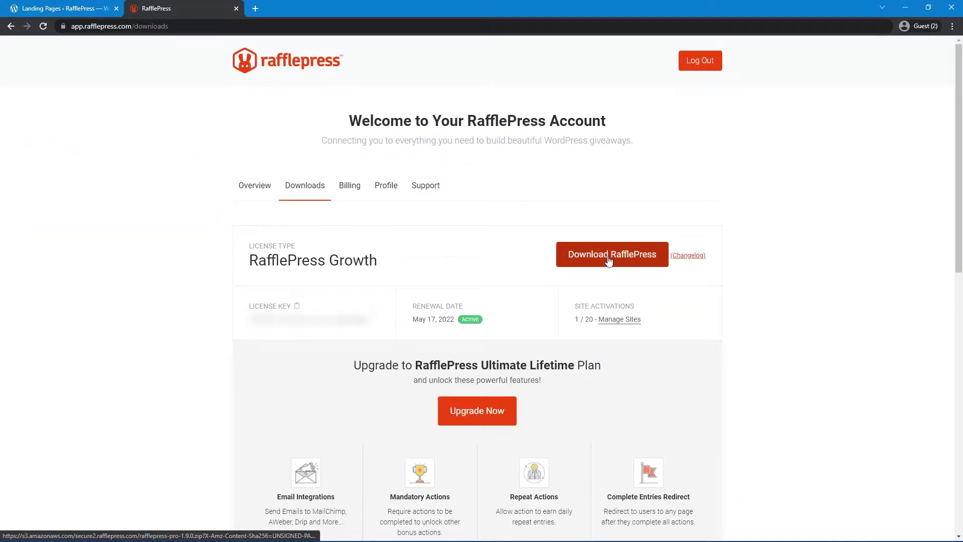
pyautogui.click(608, 259)
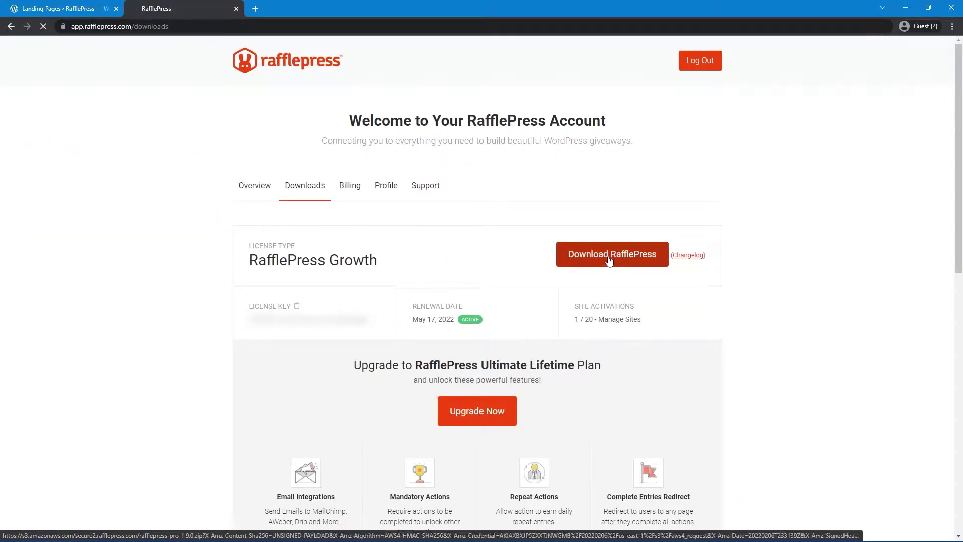
pyautogui.click(297, 306)
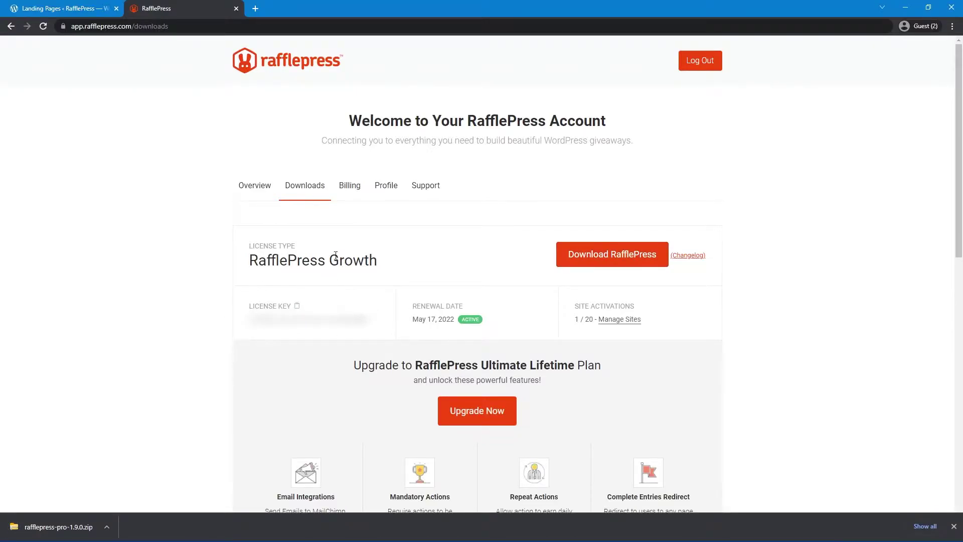
# - Upload, install and activate the rafflepress-pro-1.9.0.zip plugin in WordPress
pyautogui.click(236, 8)
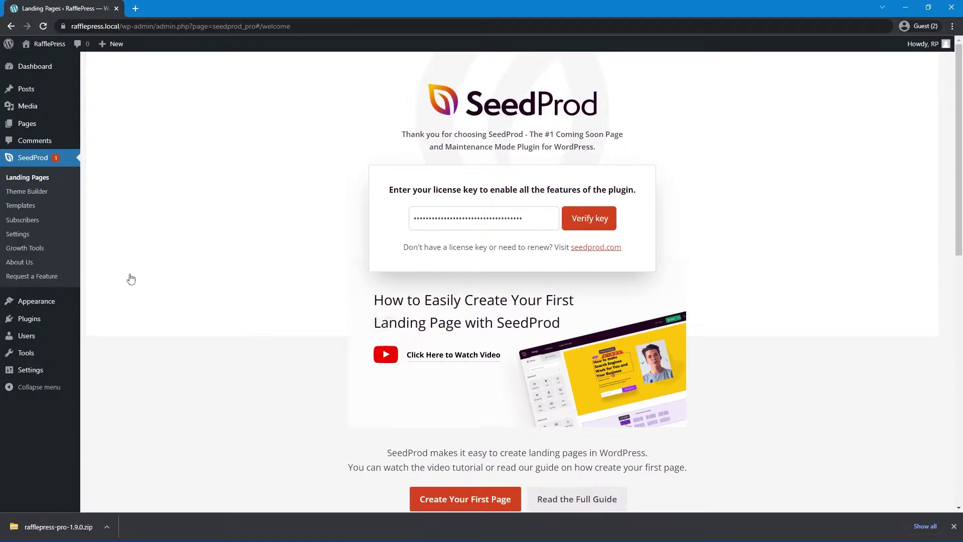
pyautogui.moveTo(34, 323)
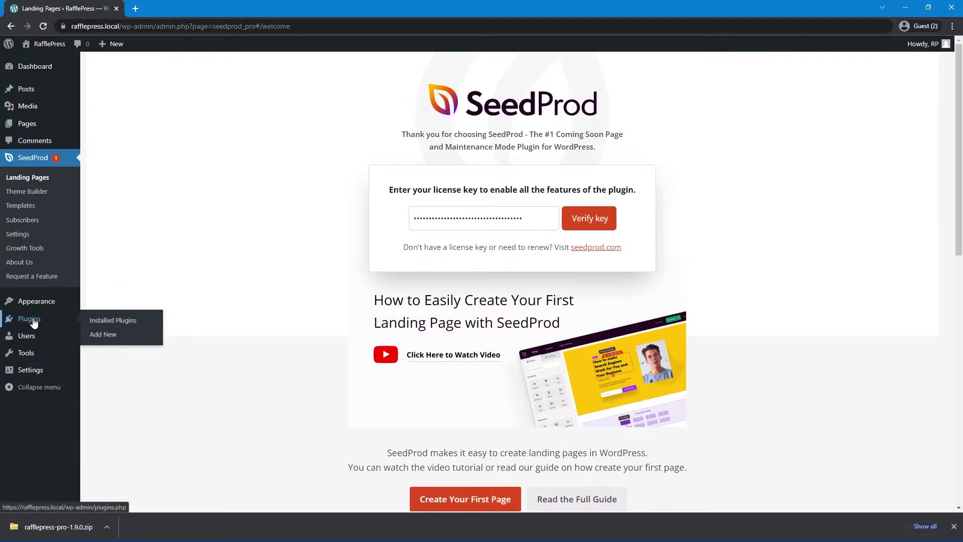
pyautogui.click(102, 334)
pyautogui.click(186, 72)
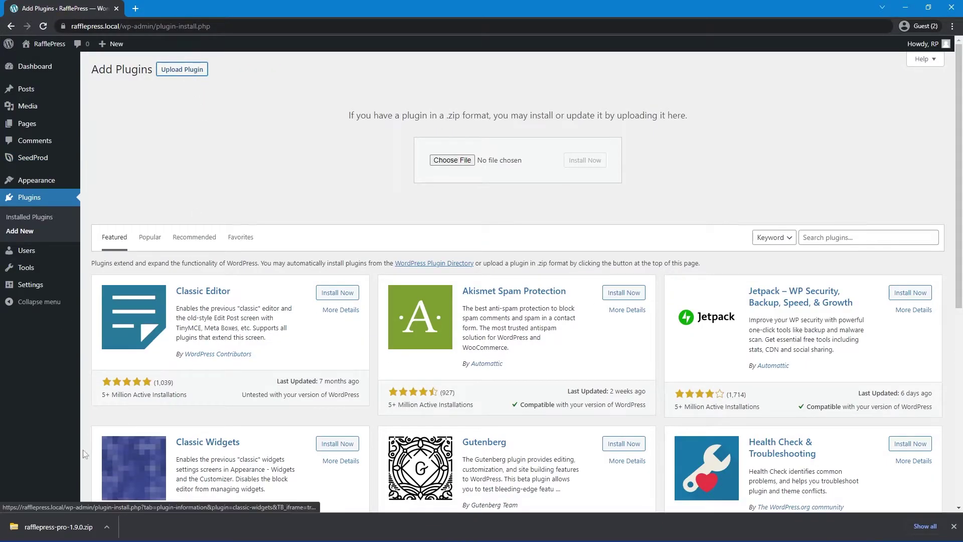
pyautogui.moveTo(55, 530); pyautogui.dragTo(454, 161)
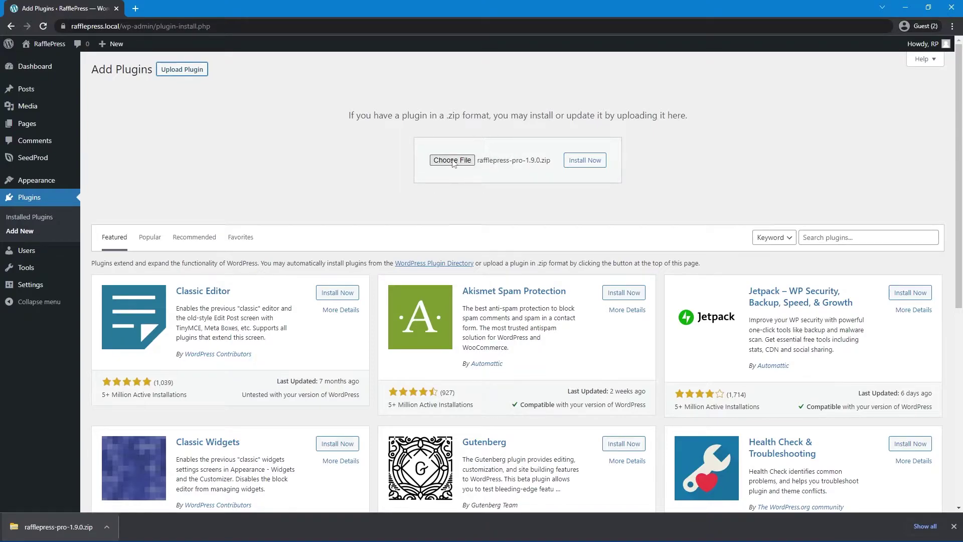
pyautogui.click(585, 163)
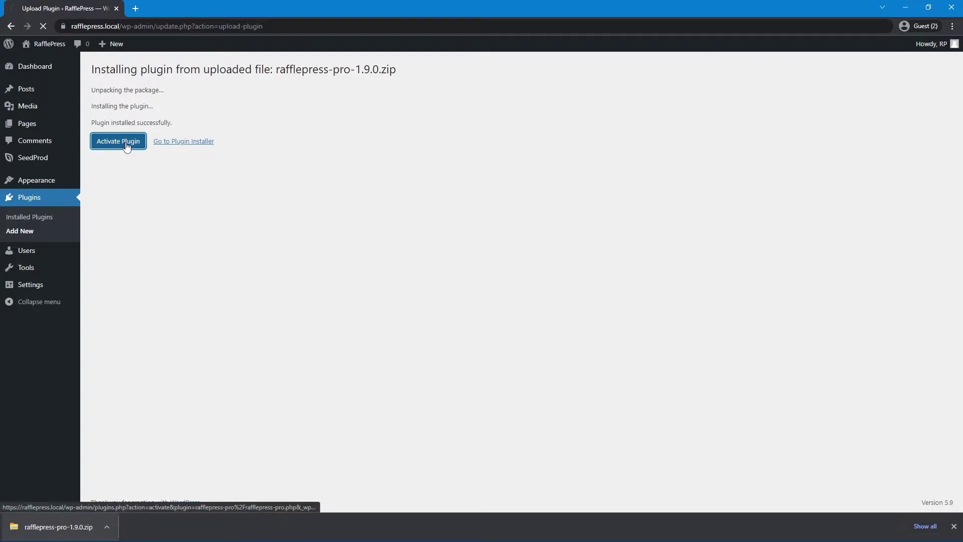
pyautogui.click(125, 144)
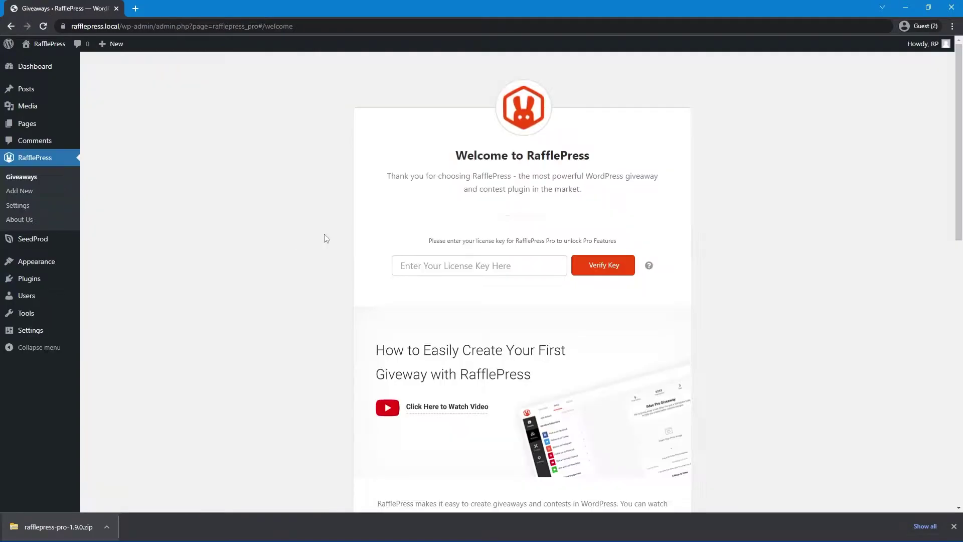
# - Paste and verify the RafflePress Pro licence key, then dismiss the downloads bar
pyautogui.rightClick(459, 268)
pyautogui.click(508, 347)
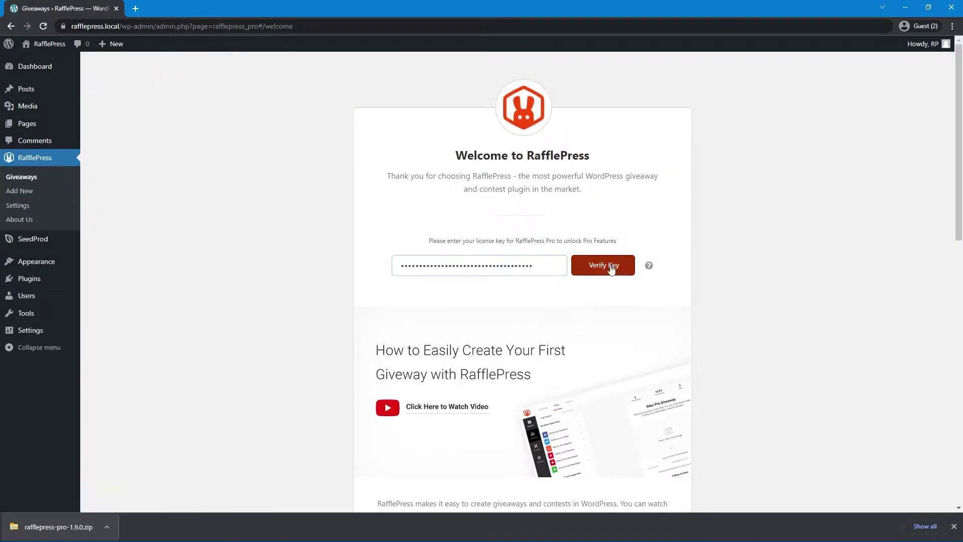
pyautogui.click(612, 269)
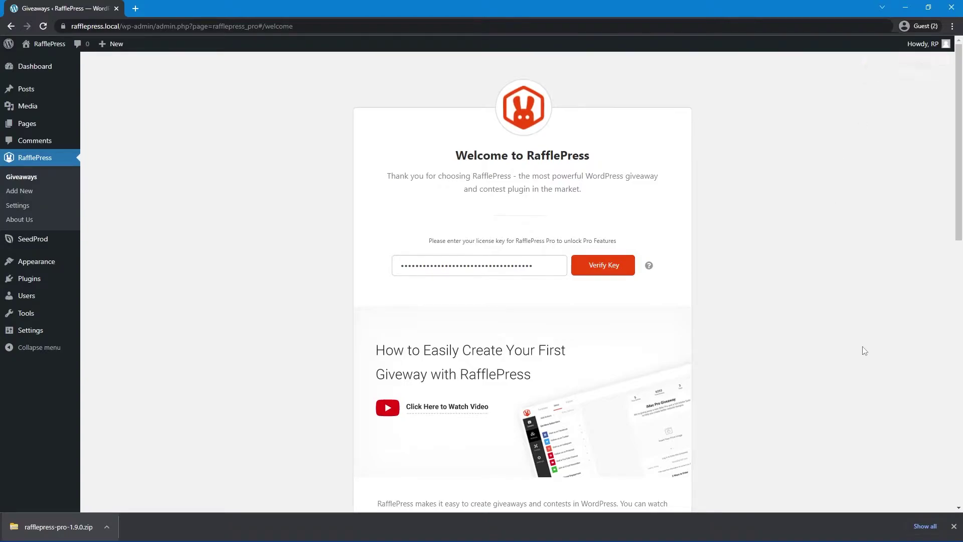
pyautogui.click(954, 526)
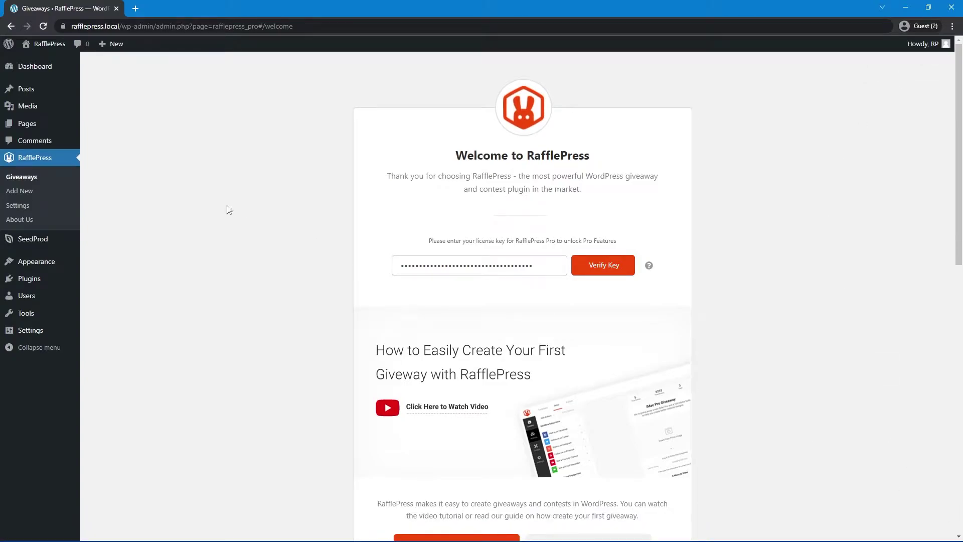
# - Create a giveaway named 'Orlando Trip' from the Classic Giveaway template
pyautogui.click(22, 195)
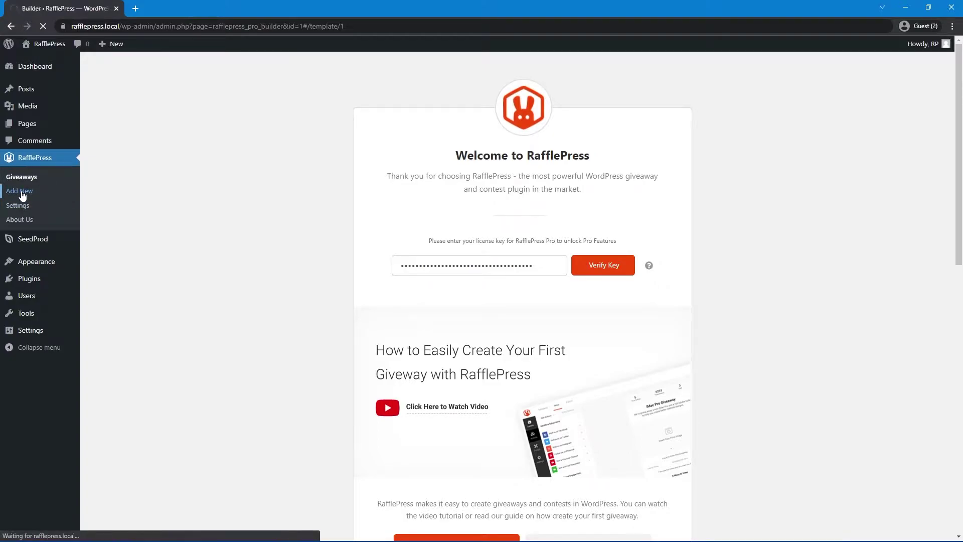
pyautogui.write('Orlando Trip')
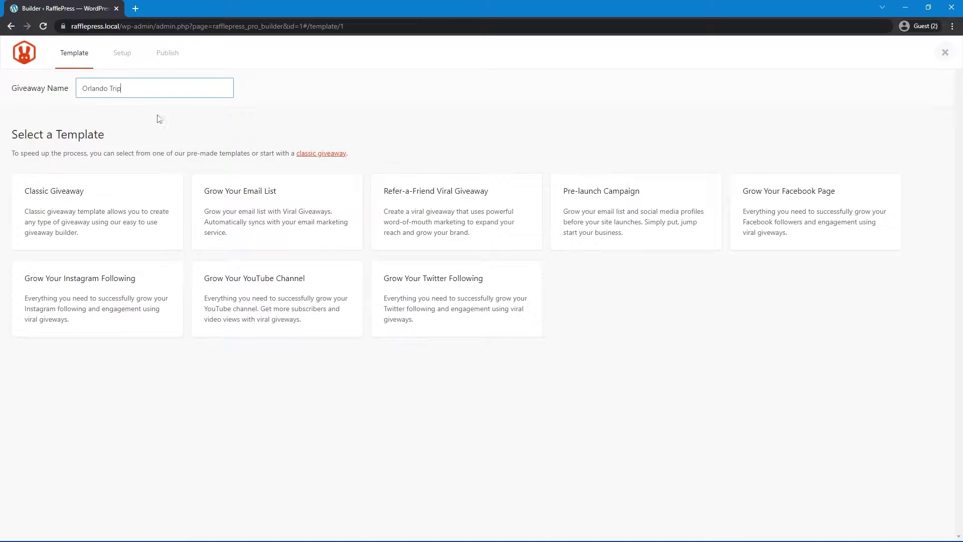
pyautogui.moveTo(73, 179)
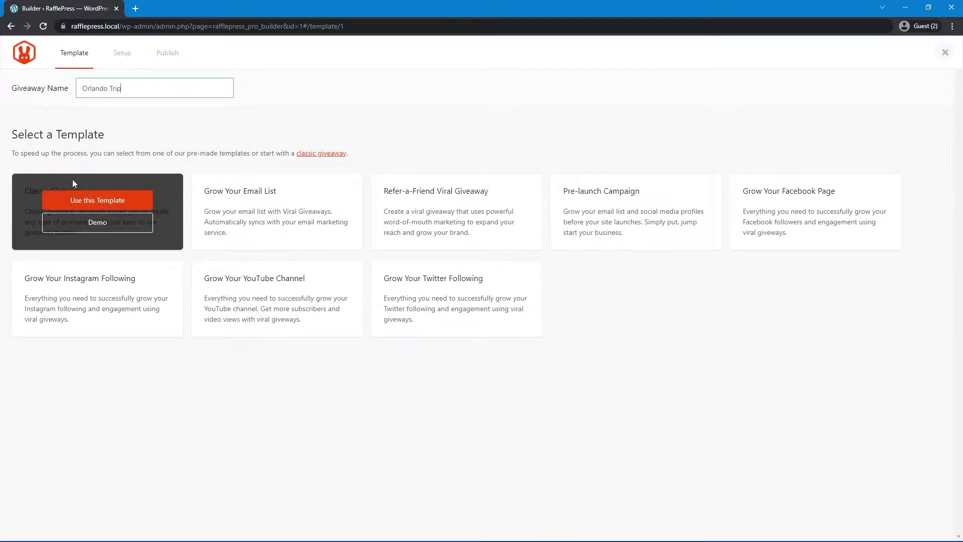
pyautogui.click(102, 201)
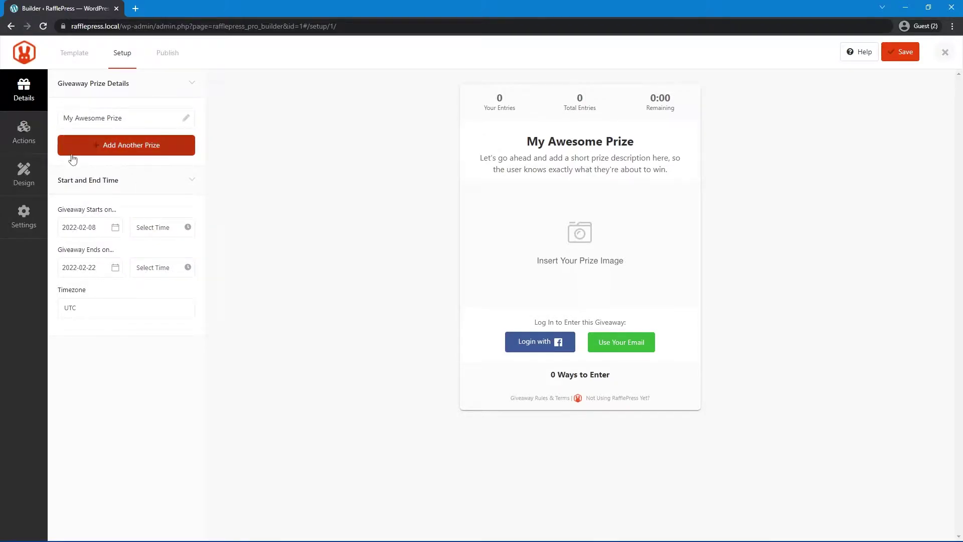
# - Rename the prize to '7 Day Family Trip To Orlando' and lengthen its description
pyautogui.click(141, 119)
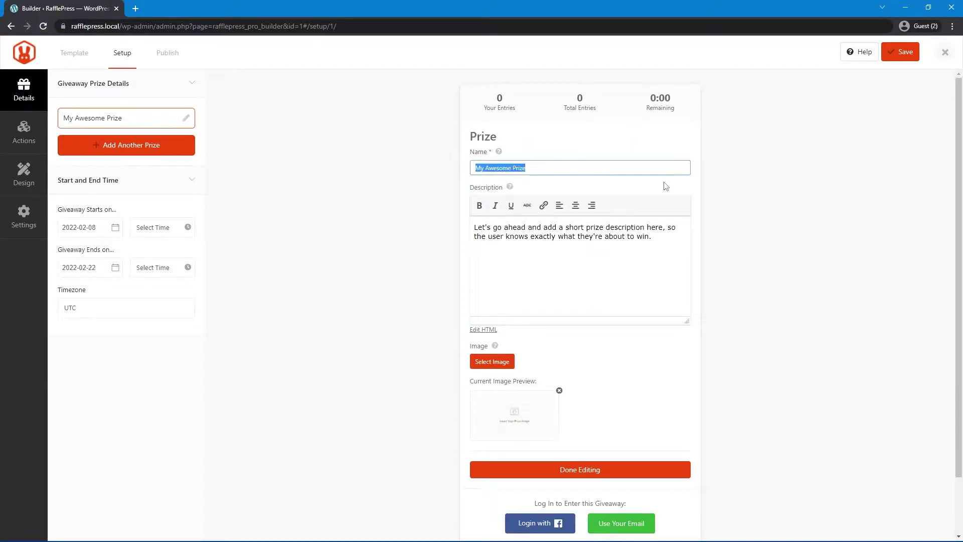
pyautogui.hotkey('ctrl', 'v')
pyautogui.click(556, 228)
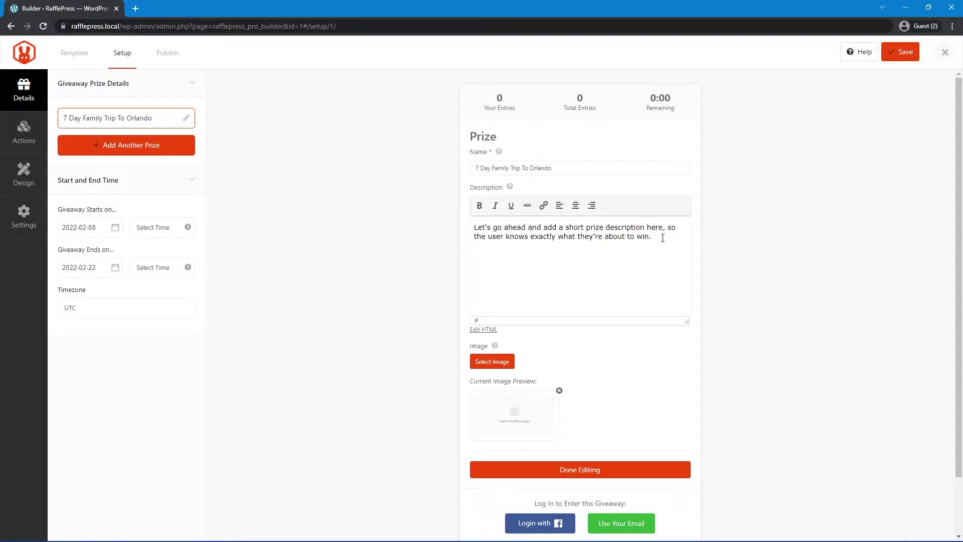
pyautogui.hotkey('ctrl', 'v')
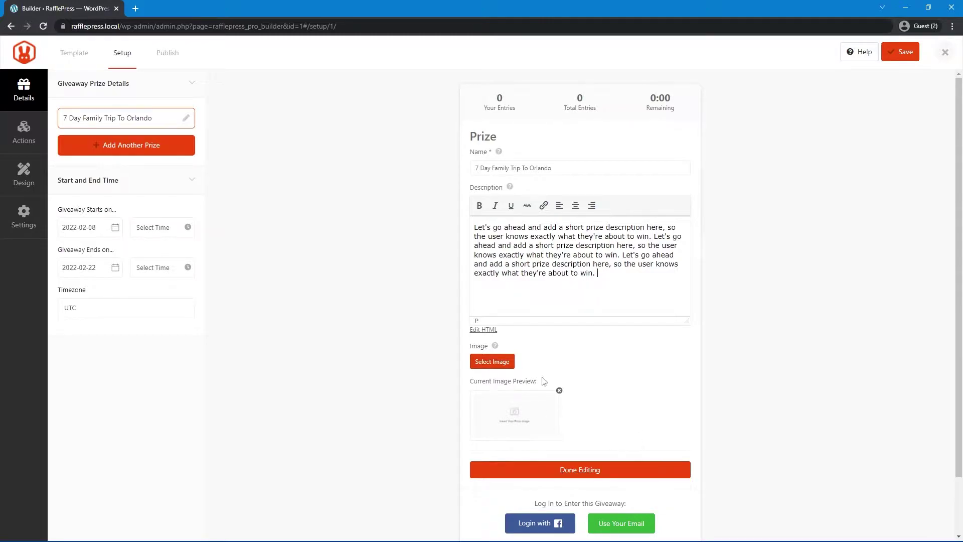
pyautogui.click(587, 473)
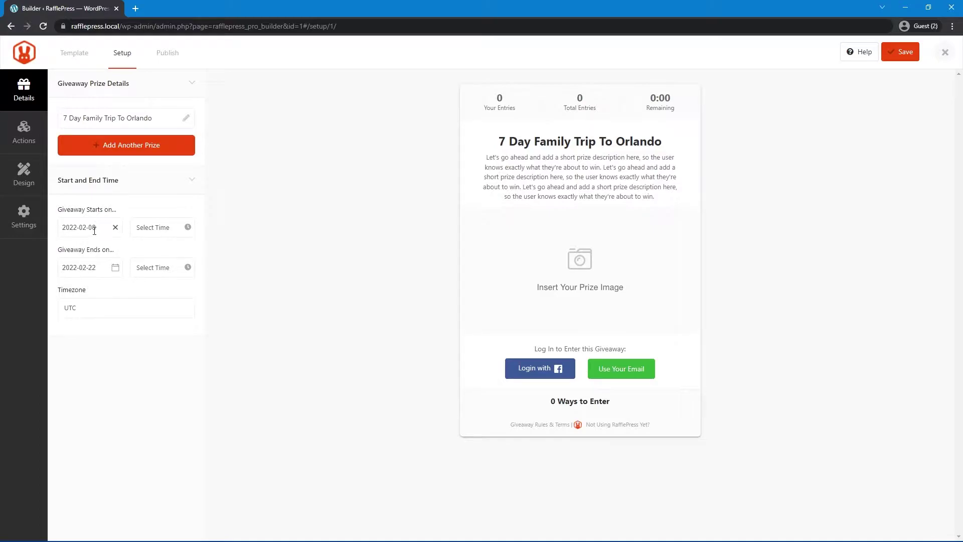
# - Schedule the giveaway from 2022-02-01 to 2022-02-28, starting and ending at 12:00 A.M
pyautogui.click(115, 227)
pyautogui.click(73, 276)
pyautogui.click(160, 227)
pyautogui.click(161, 252)
pyautogui.click(159, 267)
pyautogui.click(151, 292)
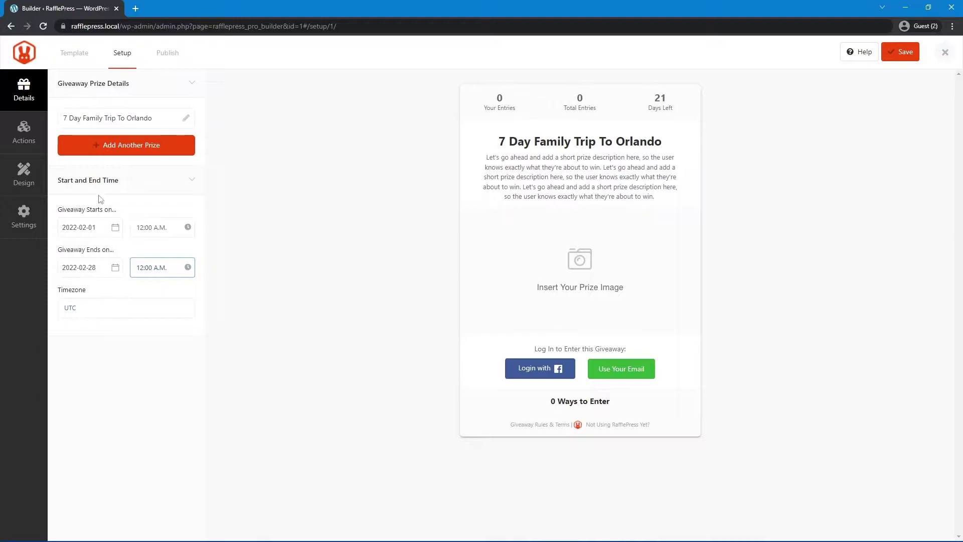
pyautogui.click(24, 134)
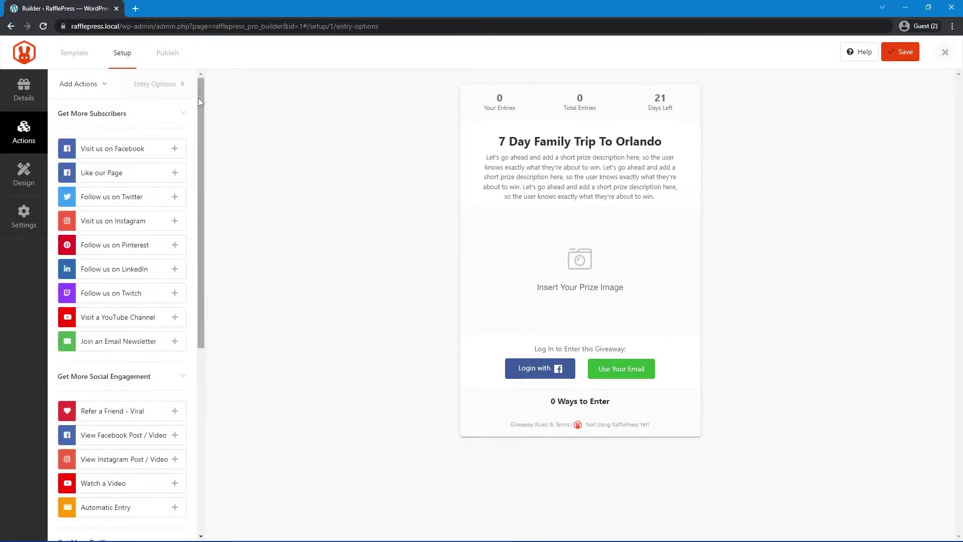
# - Add Facebook visit, YouTube channel and email newsletter entry actions, leaving the integration unchosen
pyautogui.moveTo(199, 102)
pyautogui.mouseDown()
pyautogui.moveTo(199, 261)
pyautogui.moveTo(194, 87)
pyautogui.mouseUp()
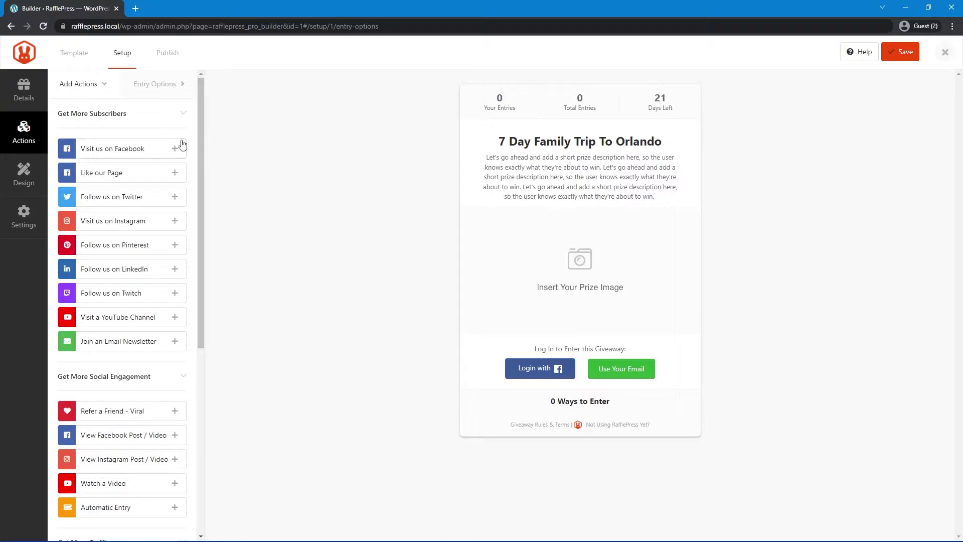
pyautogui.click(100, 149)
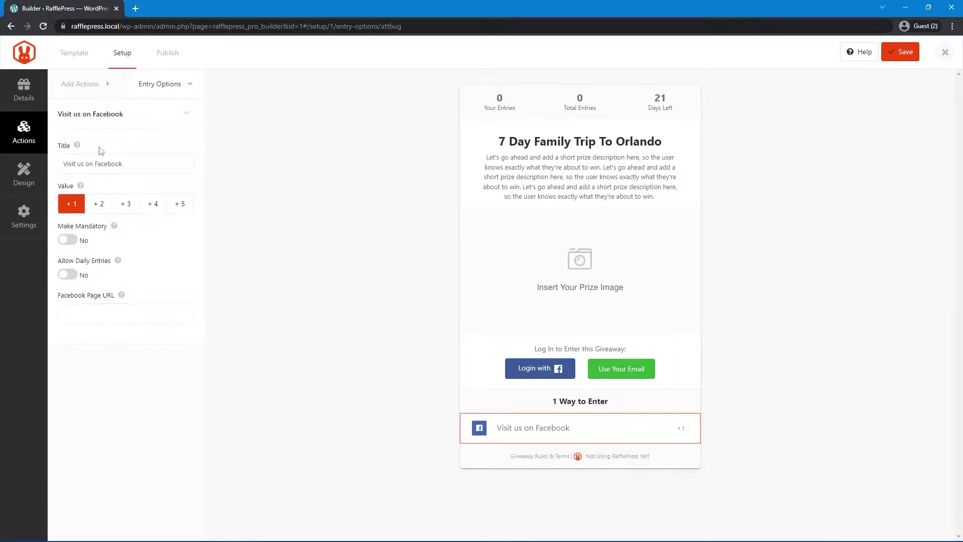
pyautogui.moveTo(509, 429)
pyautogui.click(101, 313)
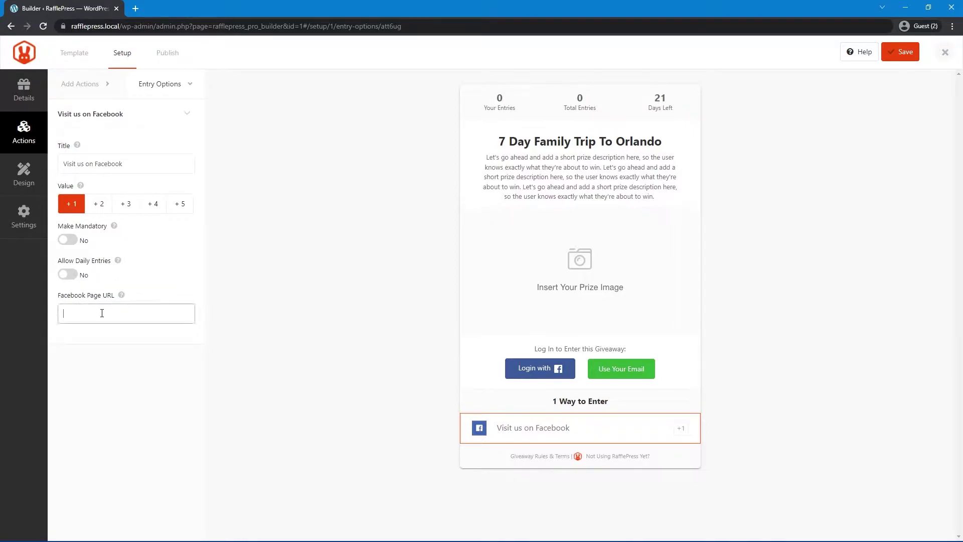
pyautogui.click(24, 134)
pyautogui.click(151, 341)
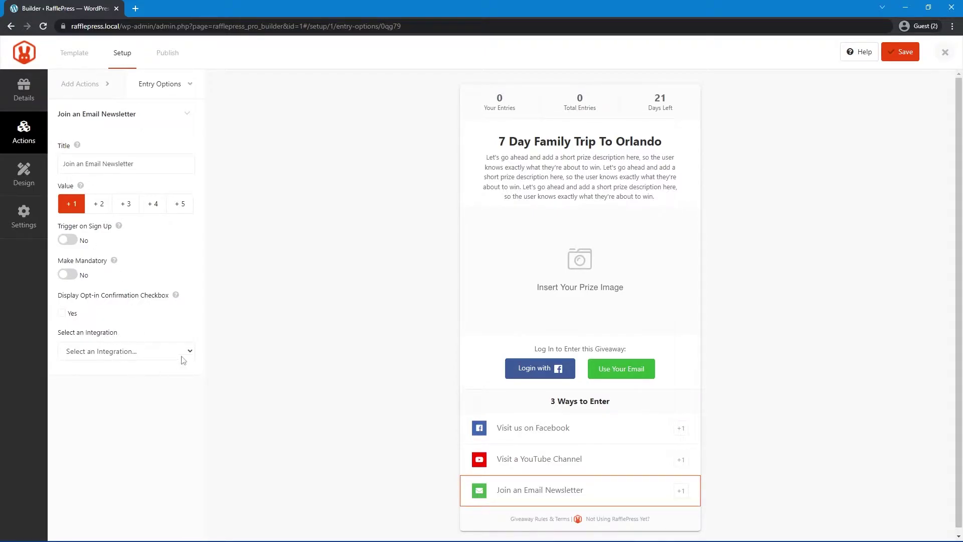
pyautogui.click(182, 356)
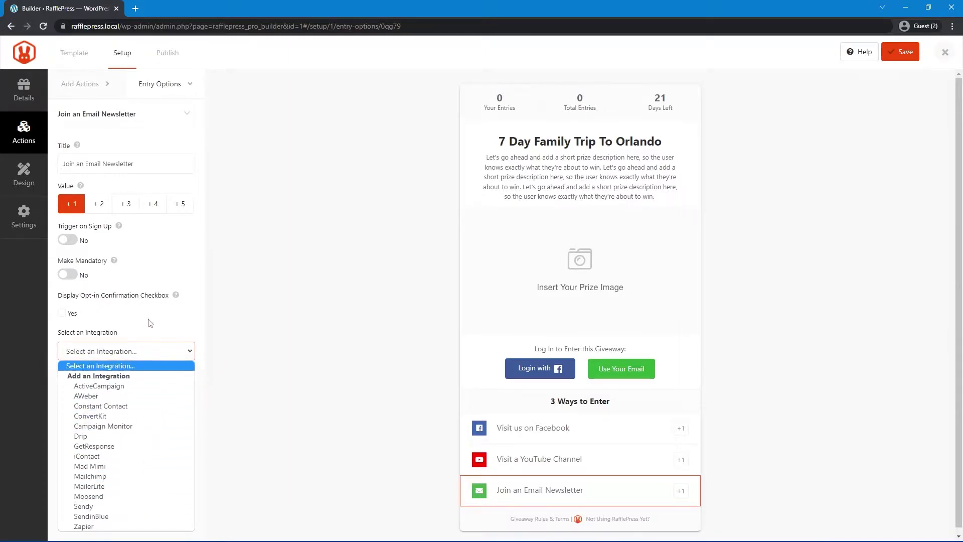
pyautogui.click(23, 173)
# - Keep the Header, Text, Image layout; use Merriweather with Montserrat fonts and orange #F39C19 buttons
pyautogui.click(25, 176)
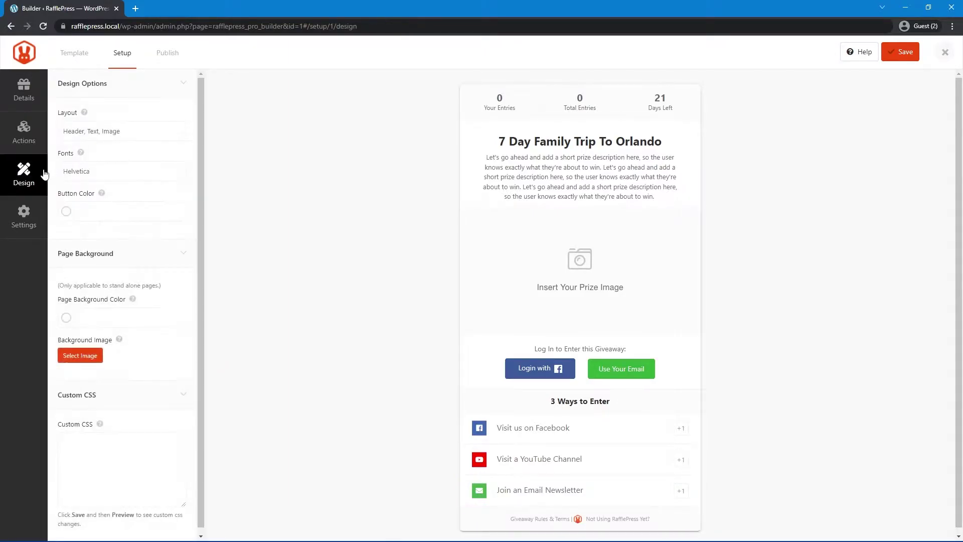
pyautogui.click(116, 132)
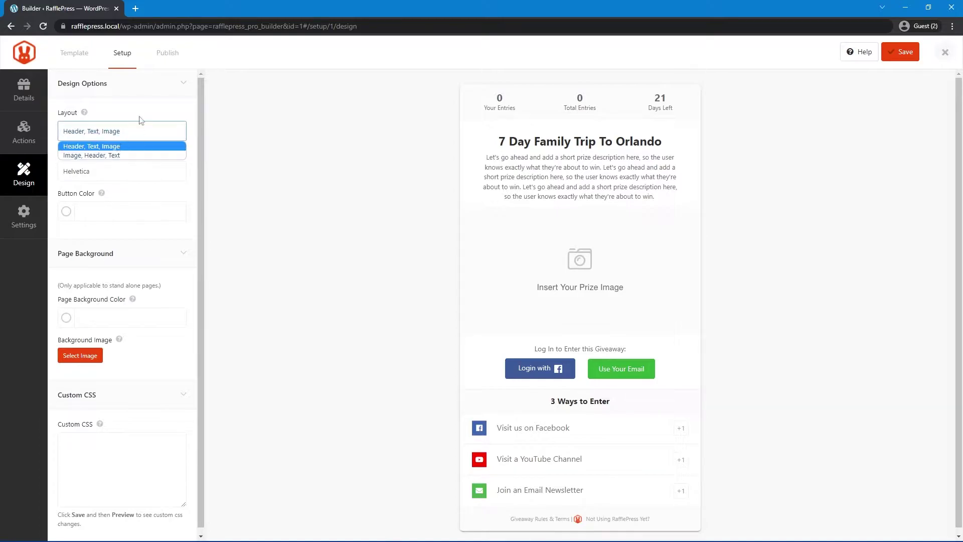
pyautogui.click(141, 120)
pyautogui.click(96, 172)
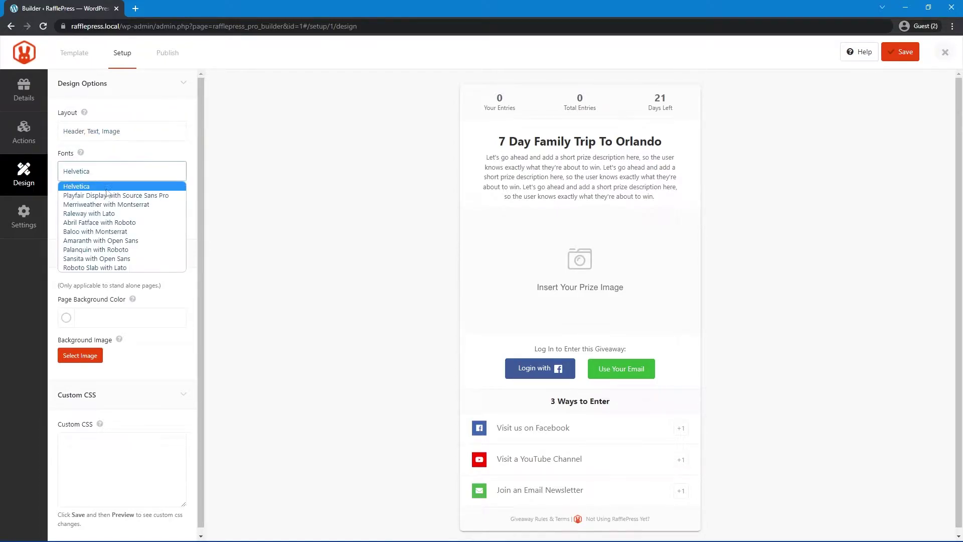
pyautogui.click(111, 205)
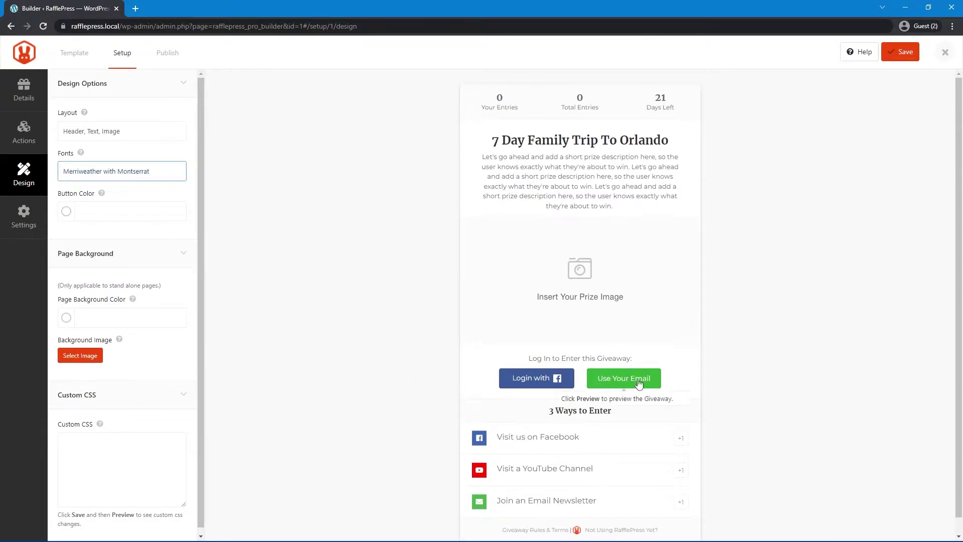
pyautogui.click(112, 210)
pyautogui.click(164, 290)
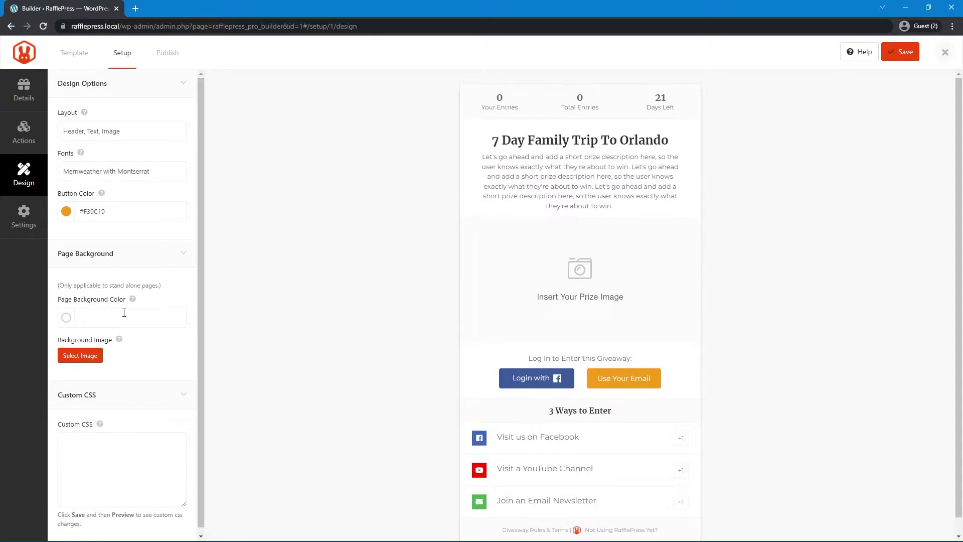
pyautogui.click(28, 222)
pyautogui.click(107, 82)
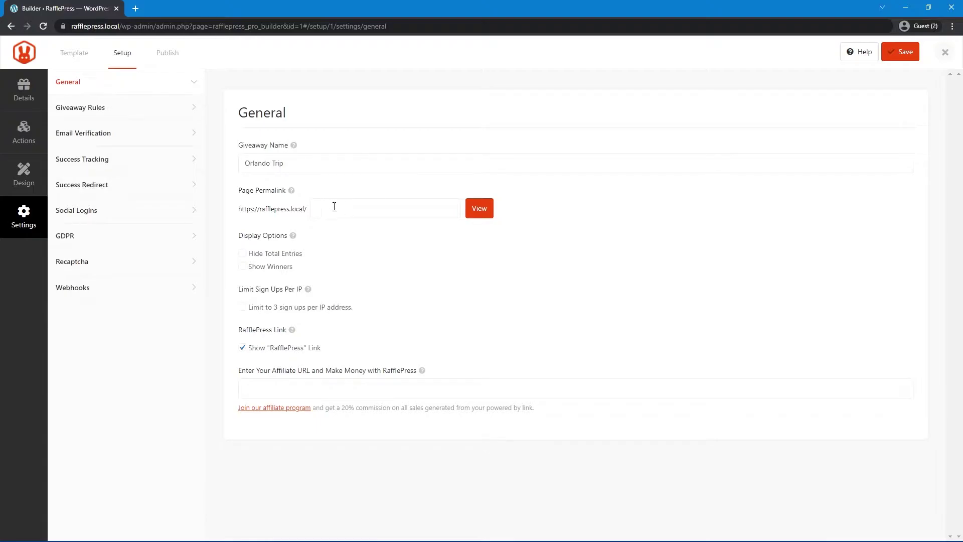
# - In Giveaway Rules, open the rules generator and close it without generating rules
pyautogui.click(81, 109)
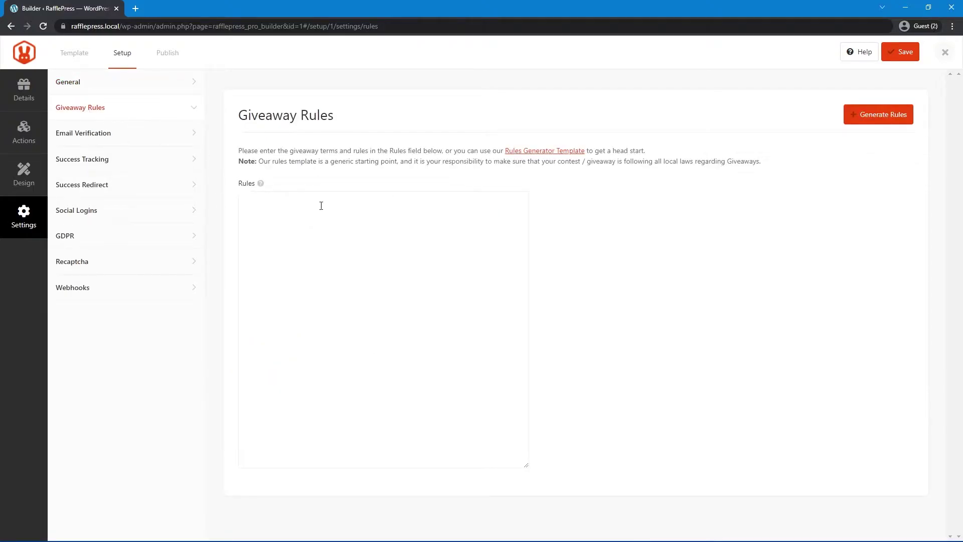
pyautogui.click(877, 123)
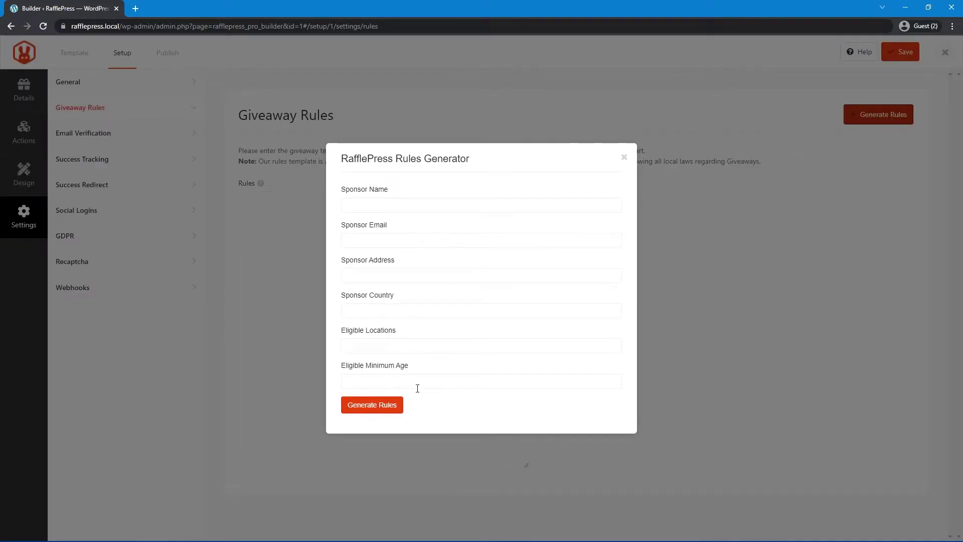
pyautogui.click(624, 158)
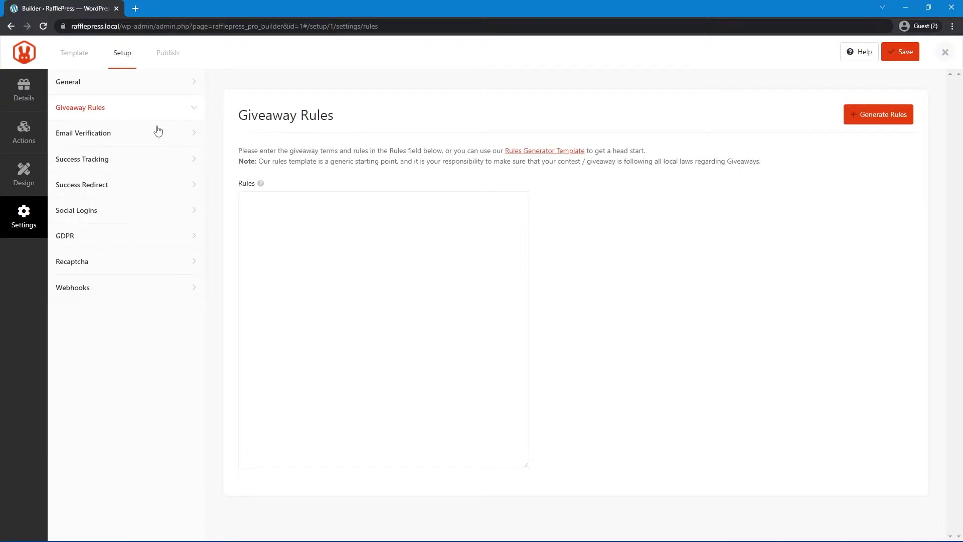
# - Review the Email Verification through Webhooks settings, then save the giveaway and go to Publish
pyautogui.click(80, 133)
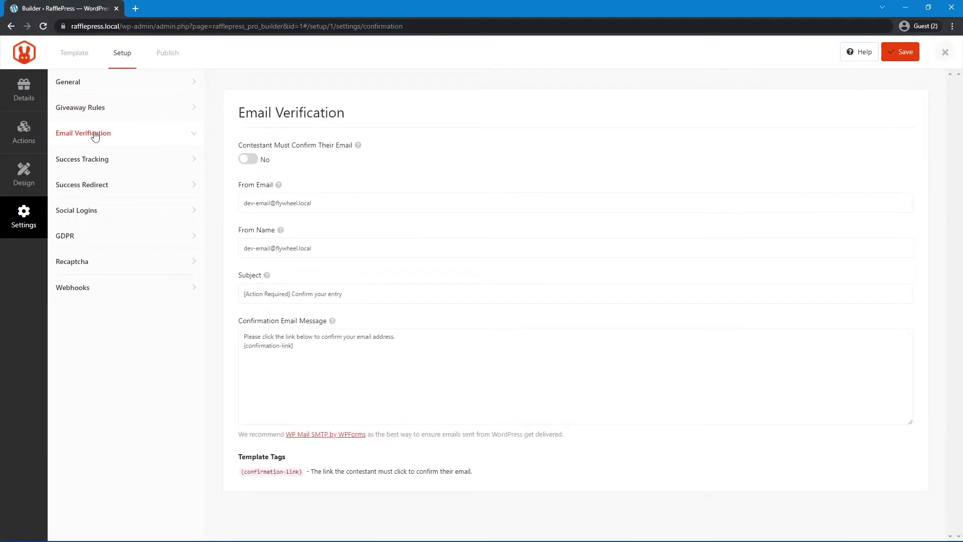
pyautogui.click(101, 164)
pyautogui.click(98, 191)
pyautogui.click(80, 215)
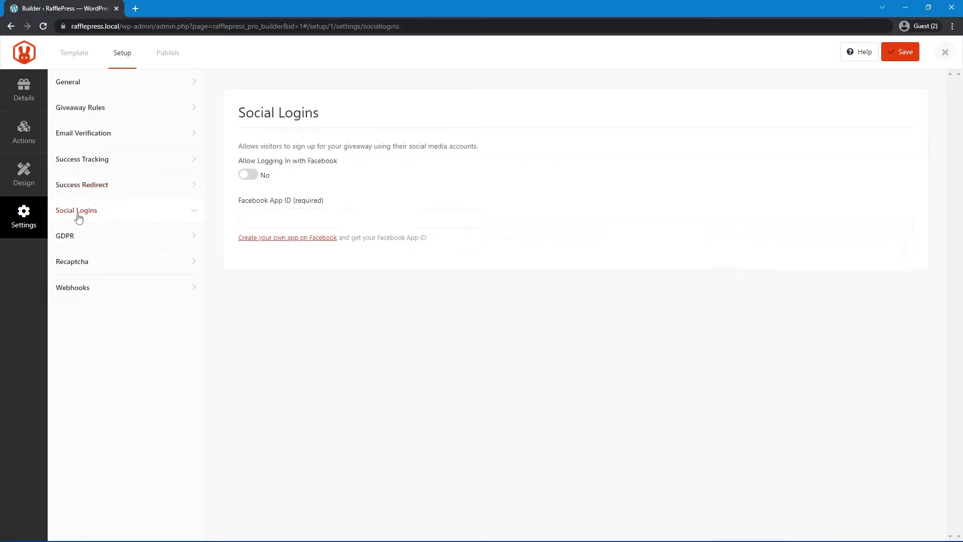
pyautogui.click(100, 238)
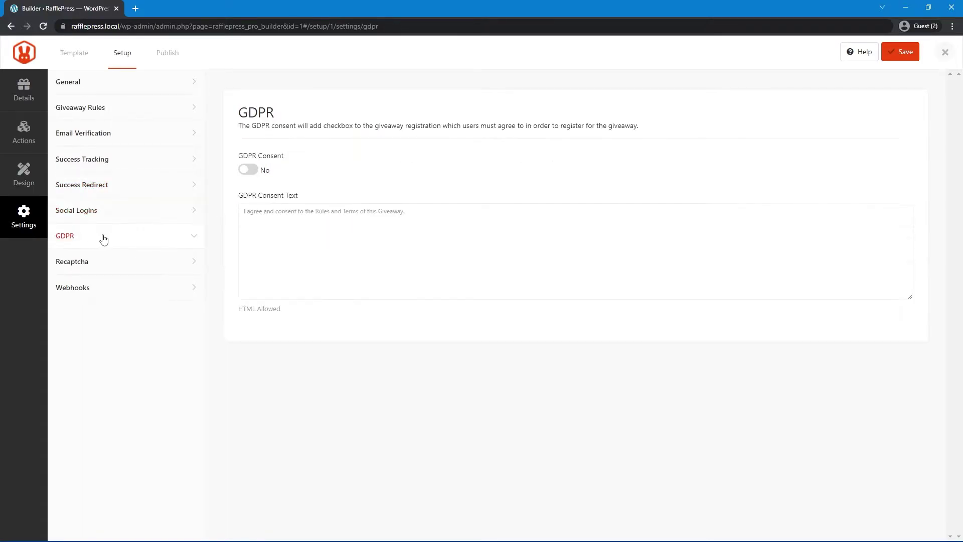
pyautogui.click(96, 267)
pyautogui.click(87, 286)
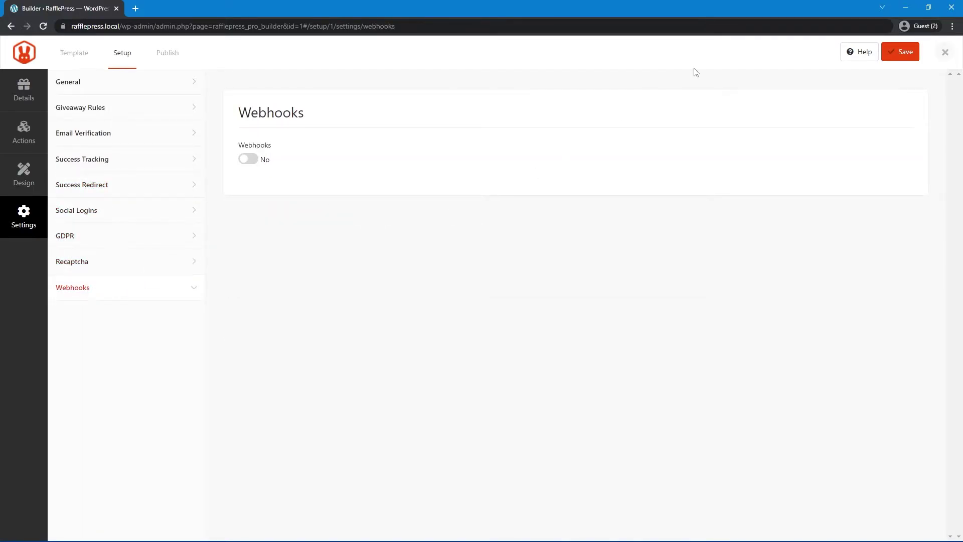
pyautogui.click(901, 53)
pyautogui.click(168, 54)
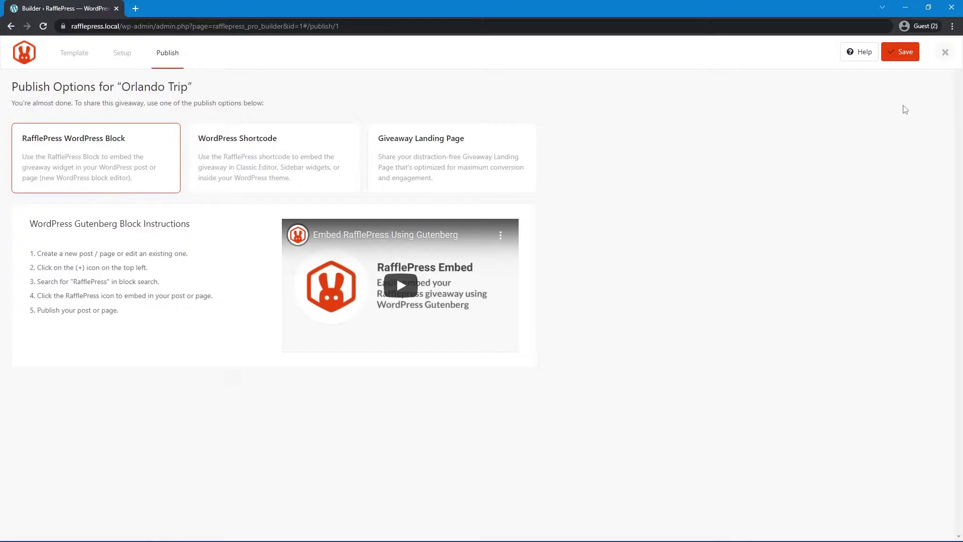
# - Leave the giveaway builder and go to SeedProd's Landing Pages list via Theme Builder
pyautogui.click(946, 53)
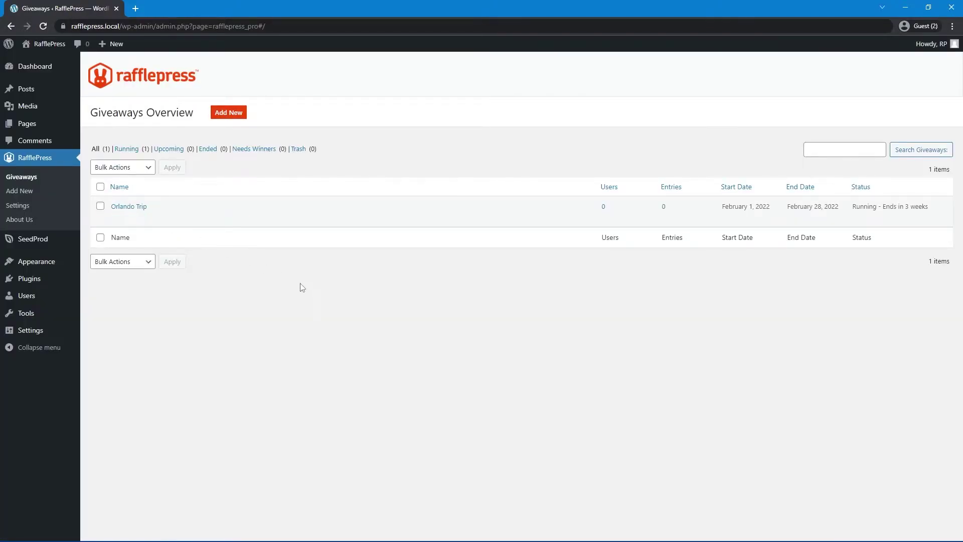
pyautogui.moveTo(20, 239)
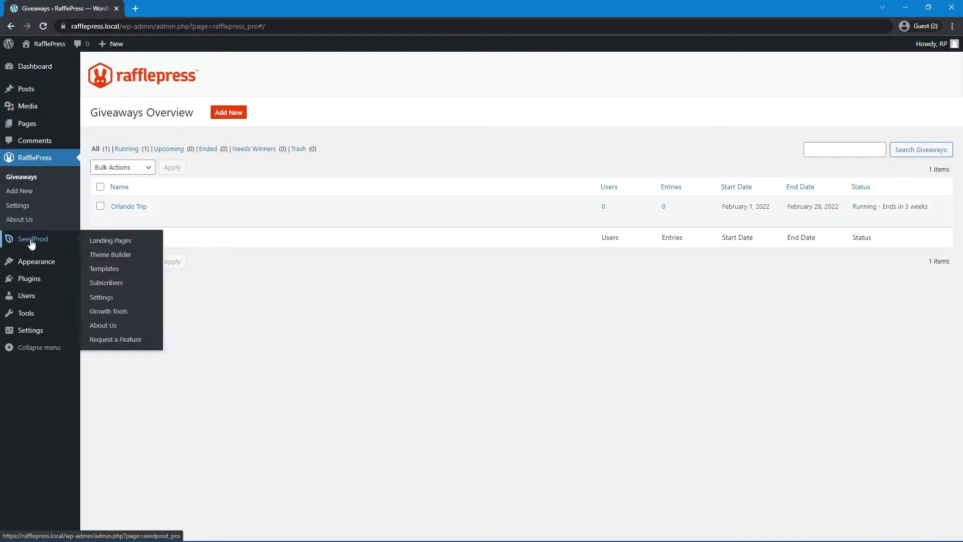
pyautogui.click(111, 256)
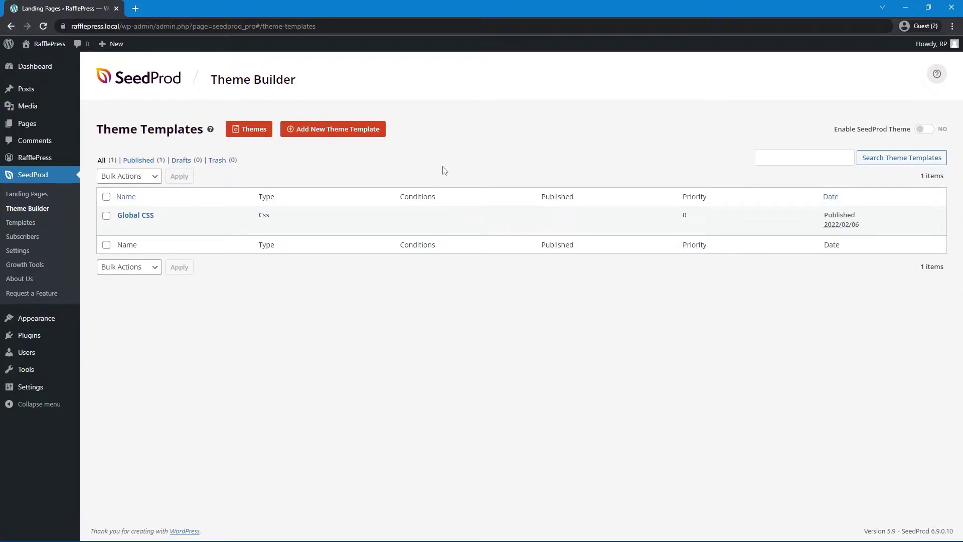
pyautogui.click(27, 199)
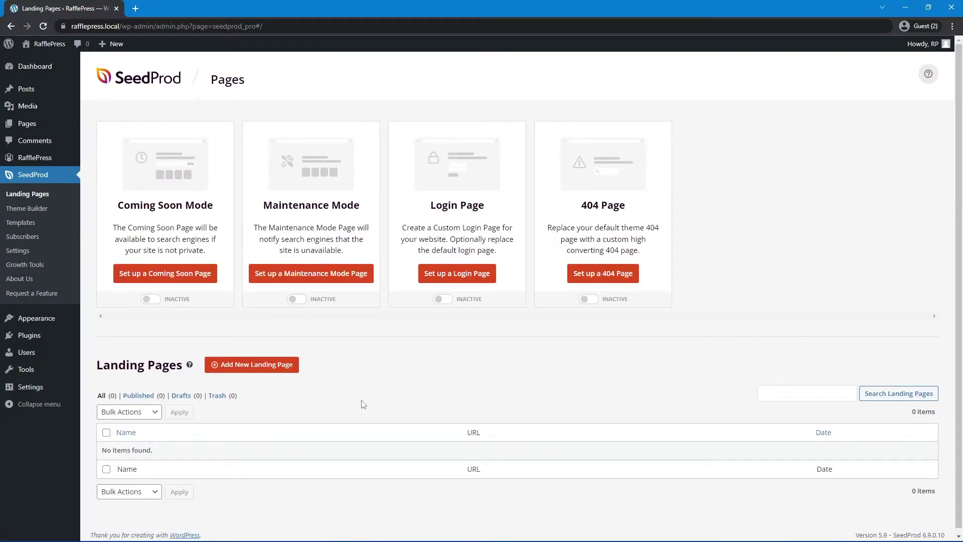
# - Create a blank-template landing page named 'Contest' and open it in the builder
pyautogui.click(244, 372)
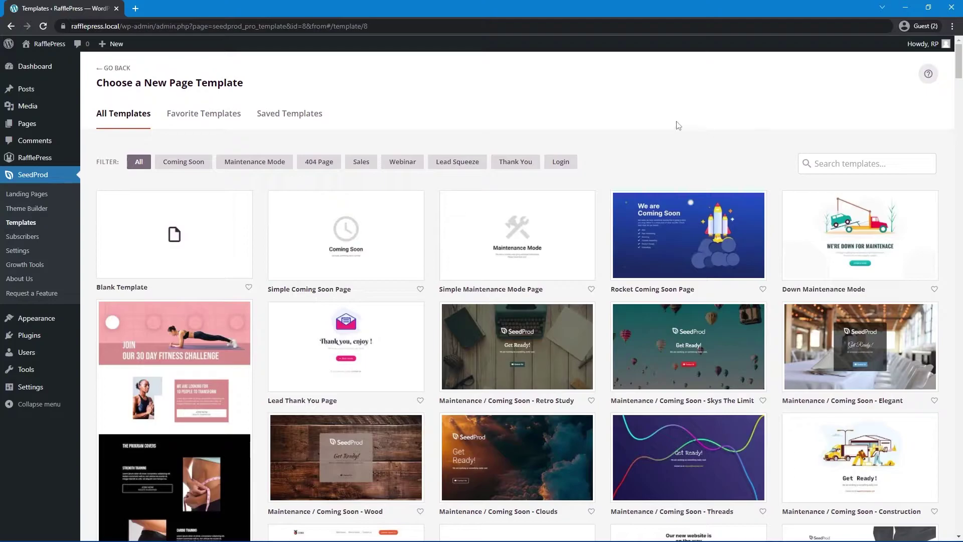
pyautogui.moveTo(142, 241)
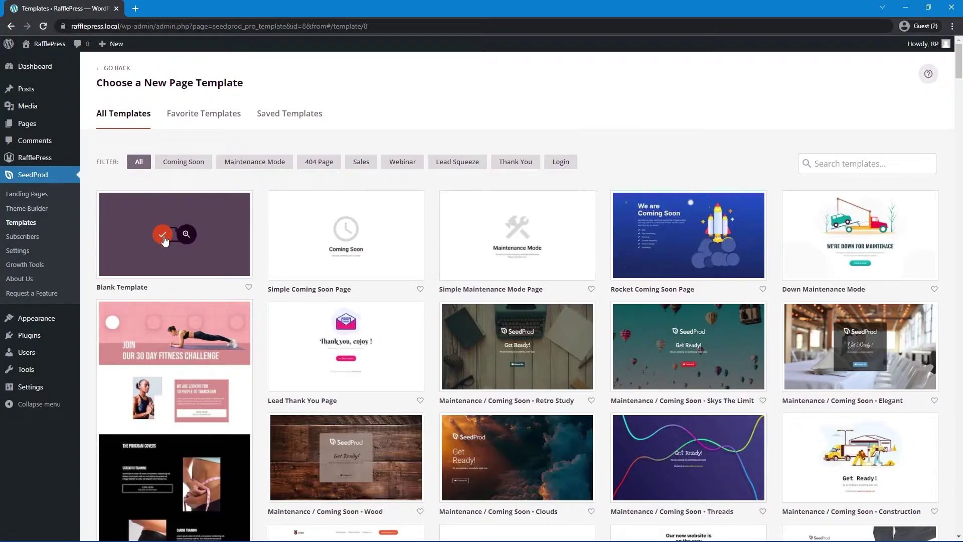
pyautogui.click(163, 236)
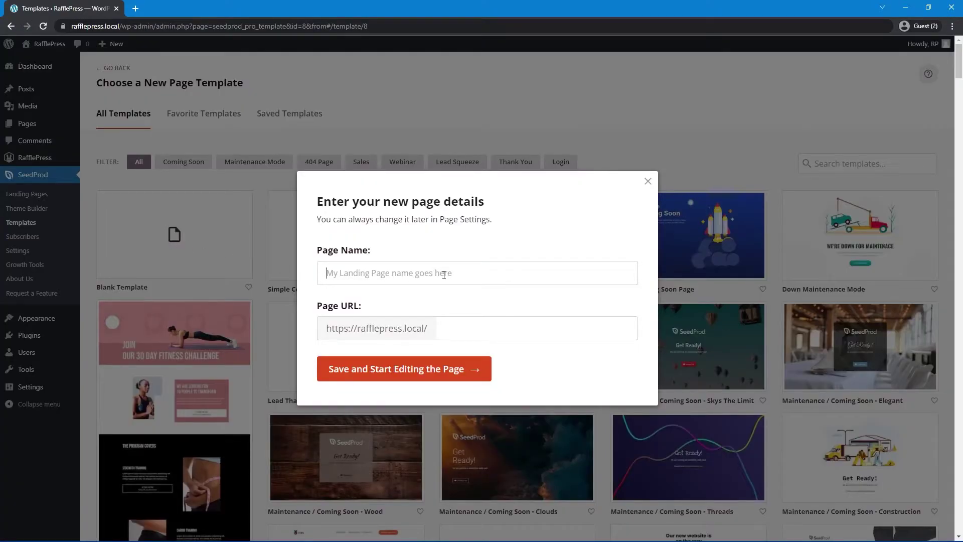
pyautogui.write('Contest')
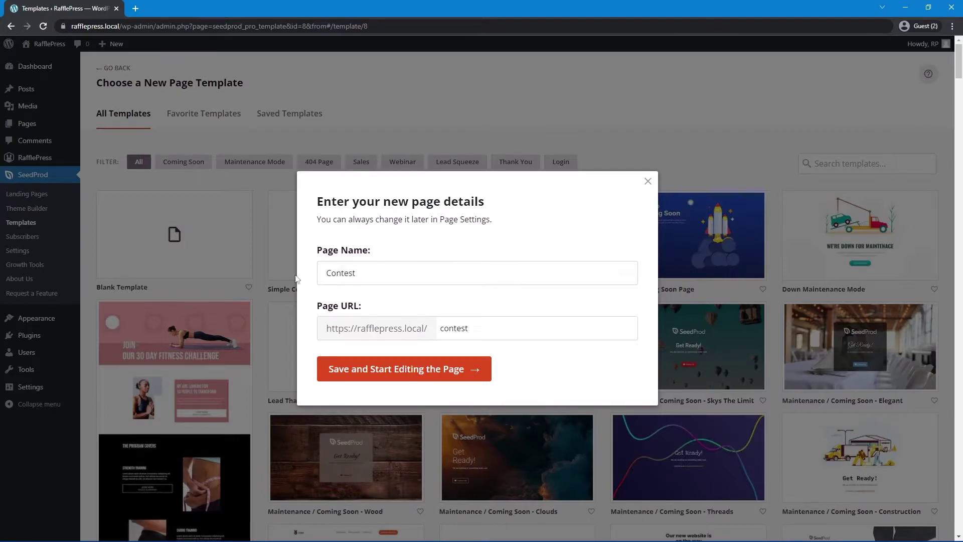
pyautogui.click(432, 374)
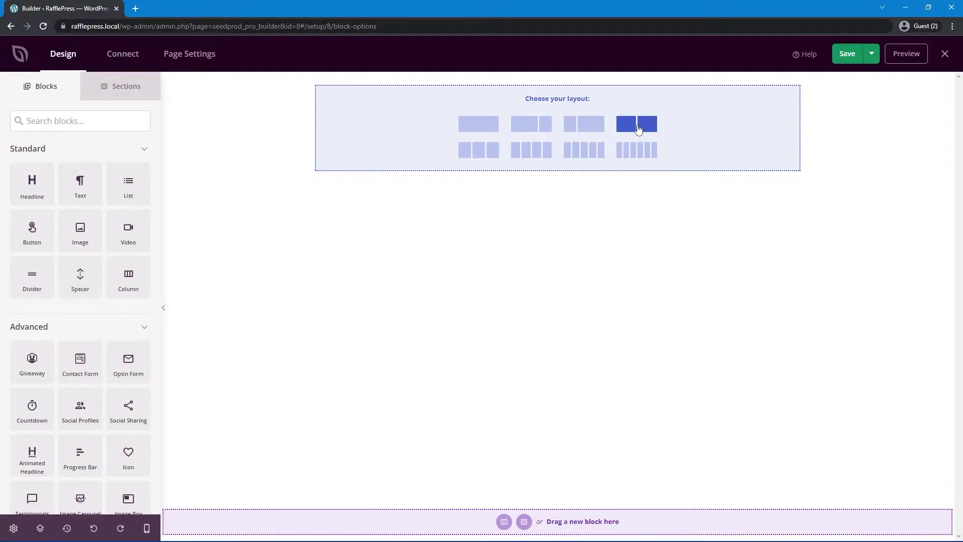
# - Split the section into two columns, embed the Orlando Trip giveaway on the right, then save and preview
pyautogui.click(640, 127)
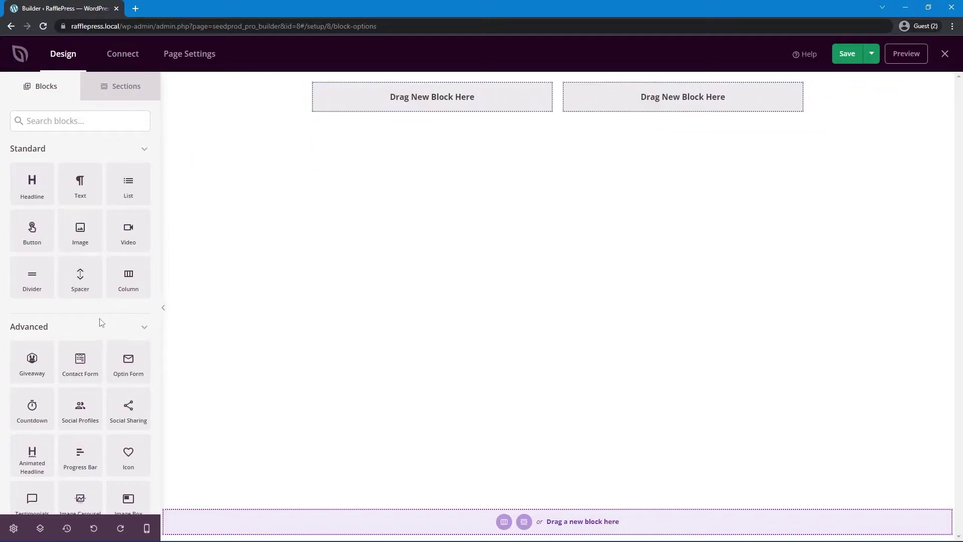
pyautogui.scroll(-1, 89, 328)
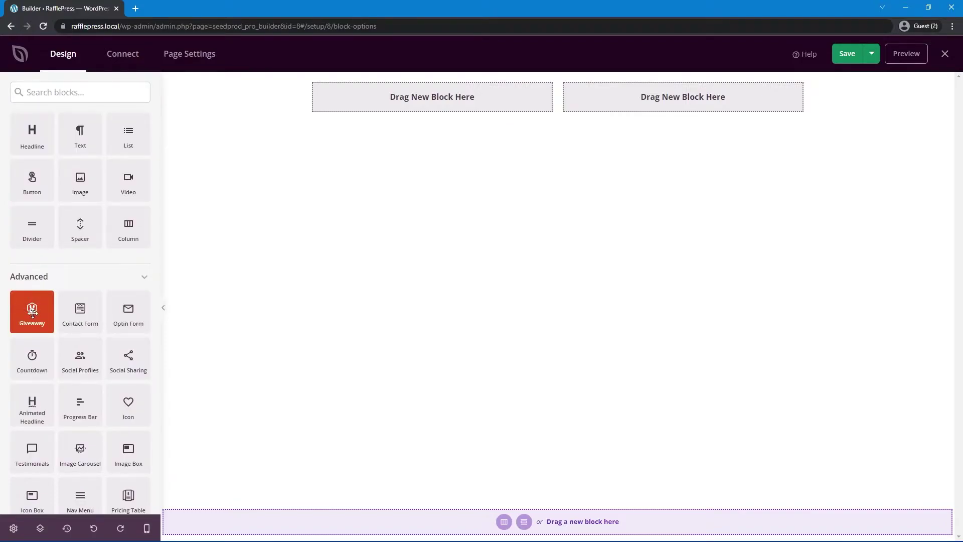
pyautogui.moveTo(33, 316); pyautogui.dragTo(696, 102)
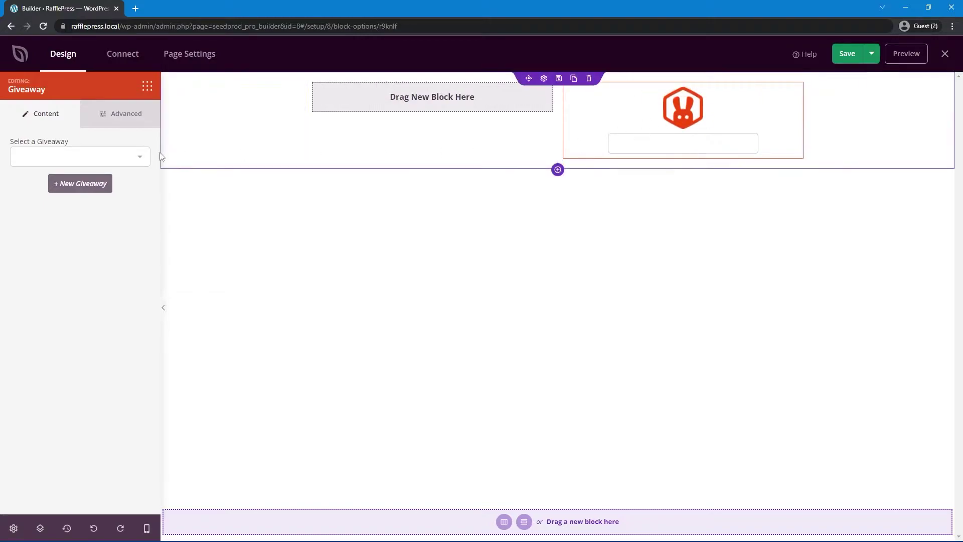
pyautogui.click(139, 160)
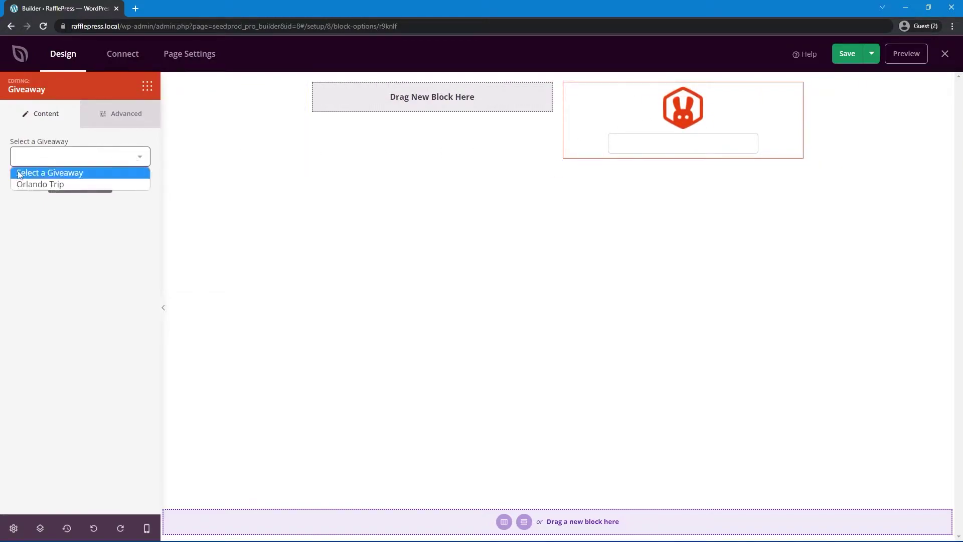
pyautogui.click(44, 180)
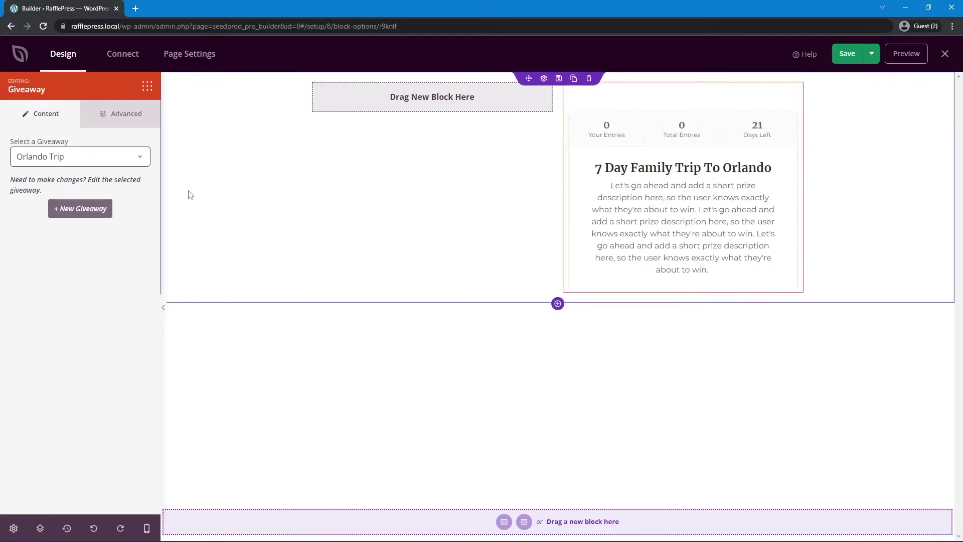
pyautogui.click(847, 56)
pyautogui.click(904, 55)
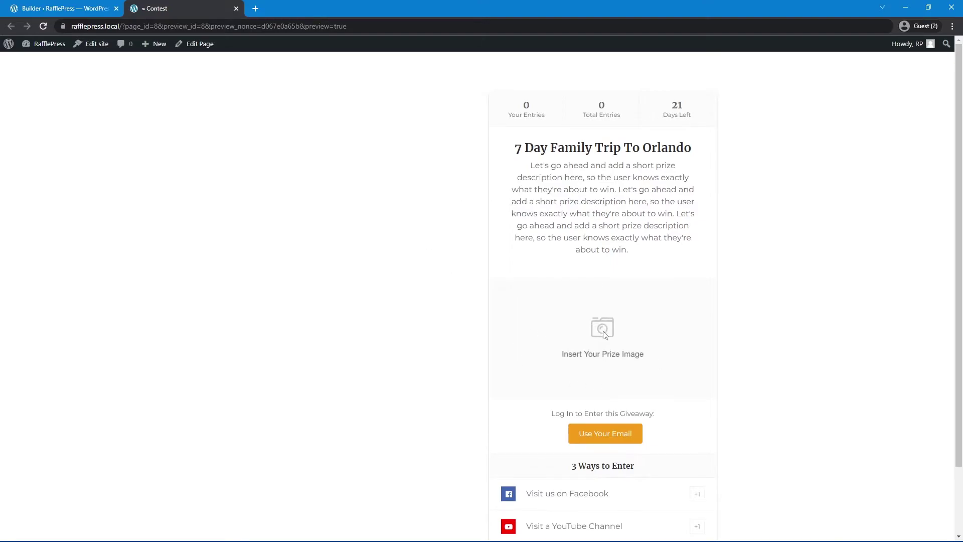
# - Save the Contest page, then remove the Orlando Trip giveaway's prize image and save the giveaway
pyautogui.hotkey('ctrl', 'pageup')
pyautogui.click(852, 54)
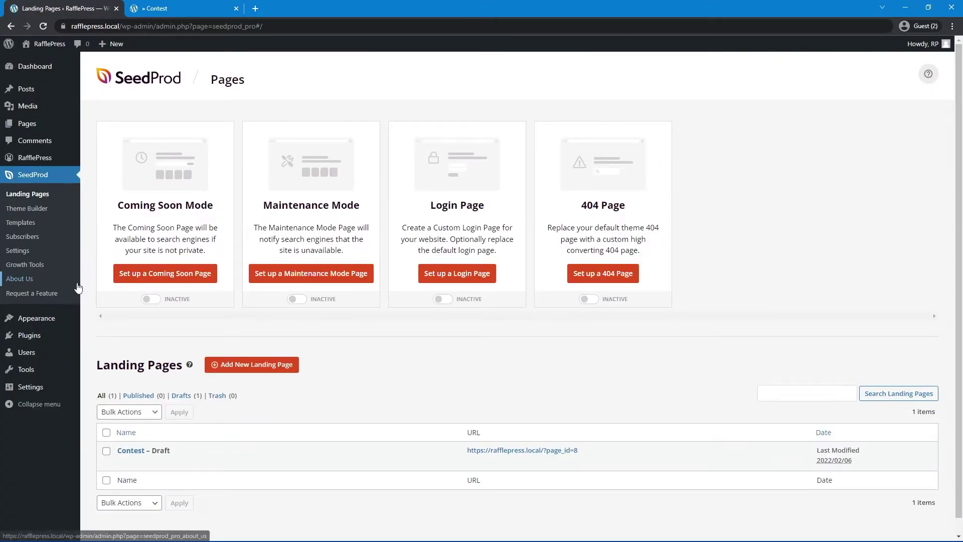
pyautogui.moveTo(26, 166)
pyautogui.click(102, 159)
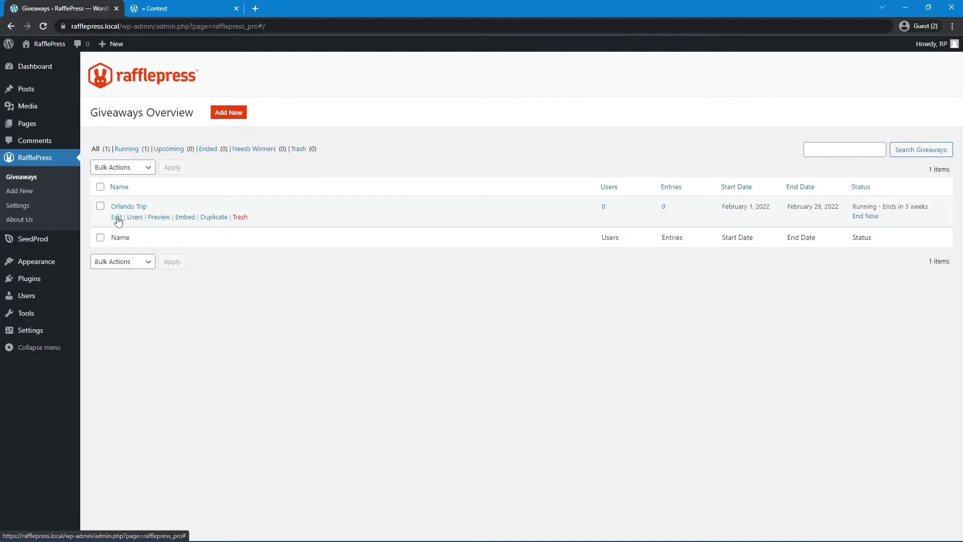
pyautogui.click(118, 221)
pyautogui.click(491, 326)
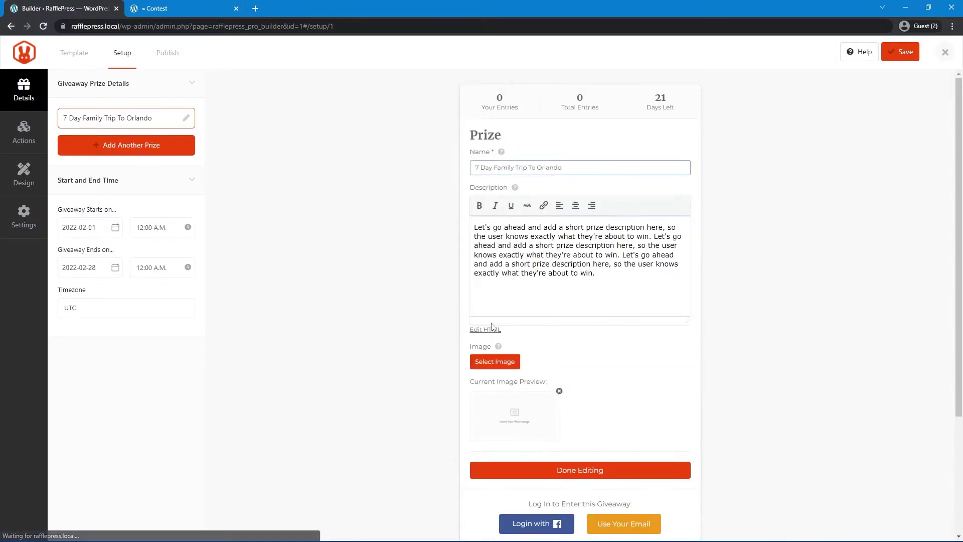
pyautogui.click(559, 390)
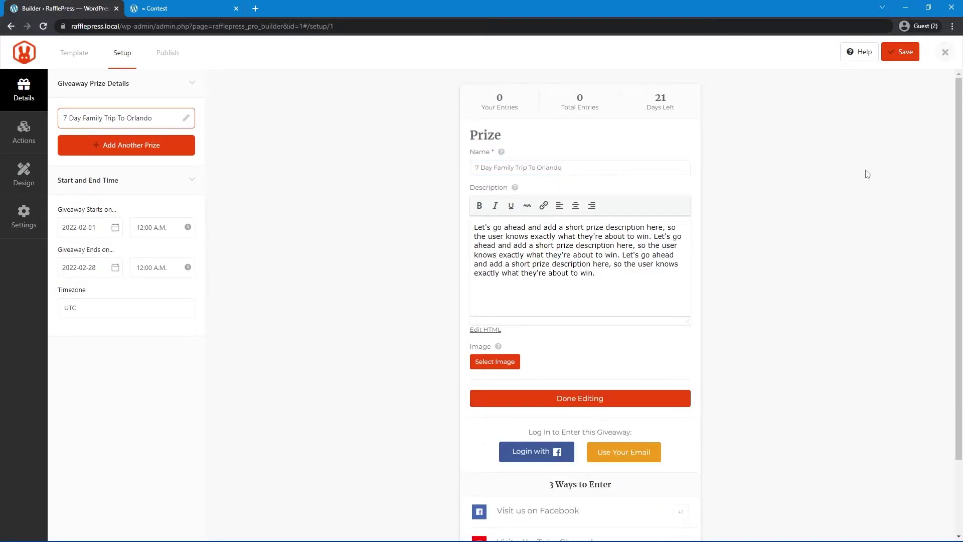
pyautogui.click(902, 52)
pyautogui.click(945, 52)
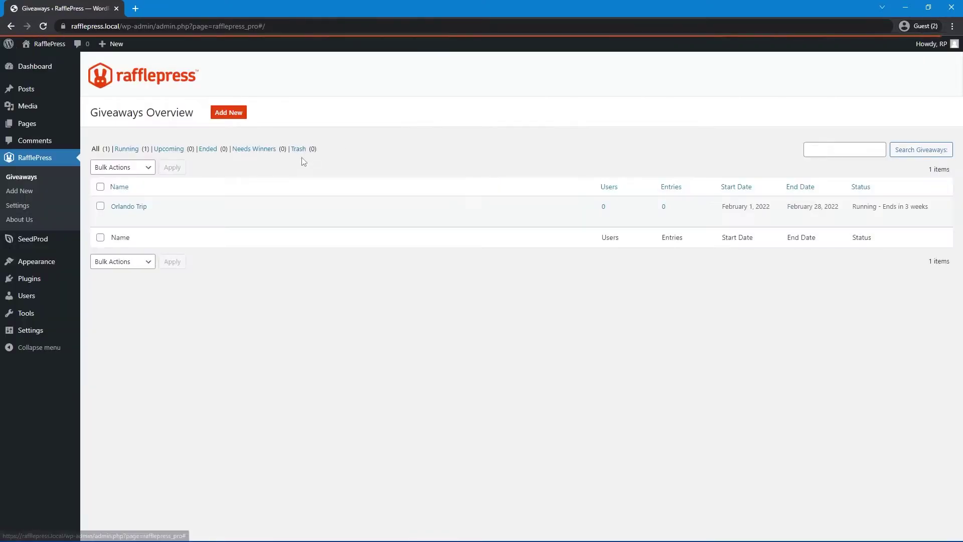
# - Reopen the Contest page in SeedProd, save it and check the refreshed preview
pyautogui.click(109, 242)
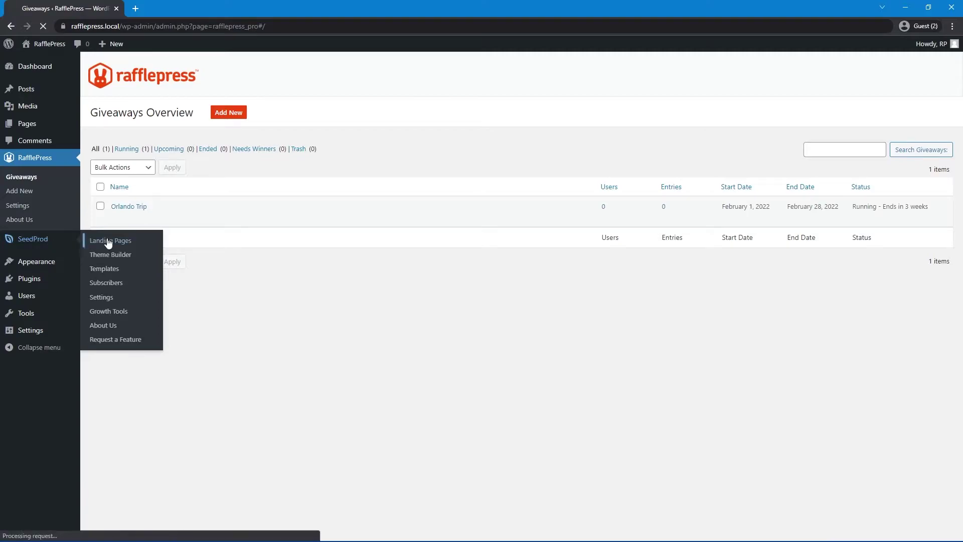
pyautogui.click(123, 460)
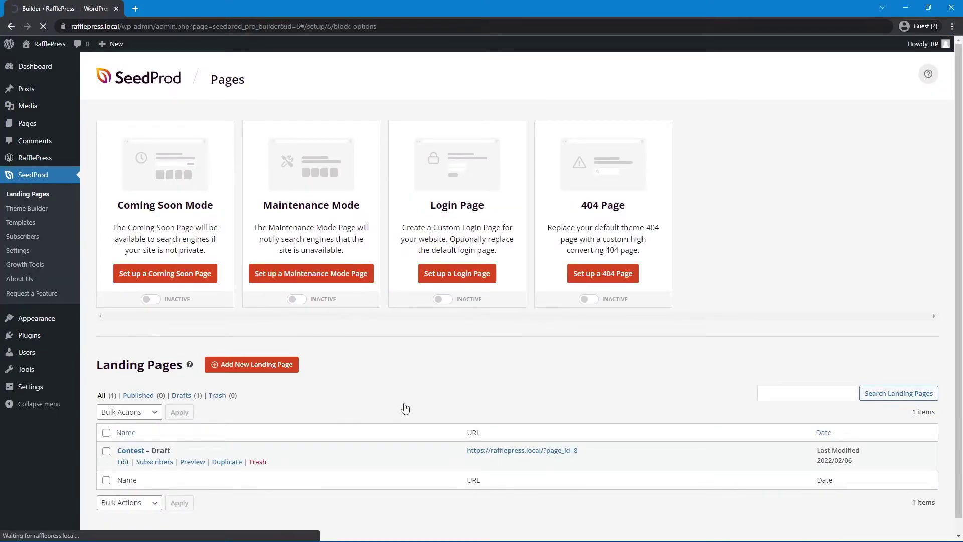
pyautogui.click(851, 59)
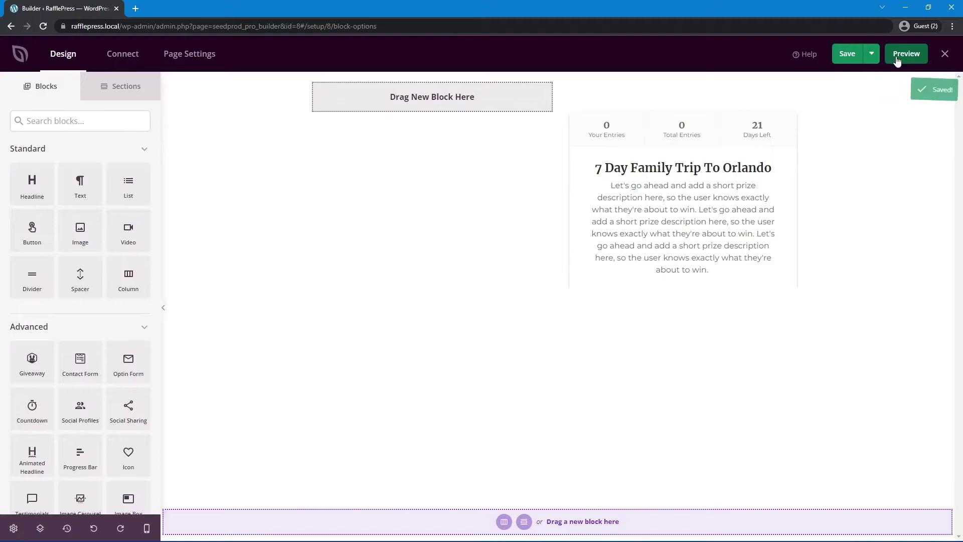
pyautogui.click(898, 58)
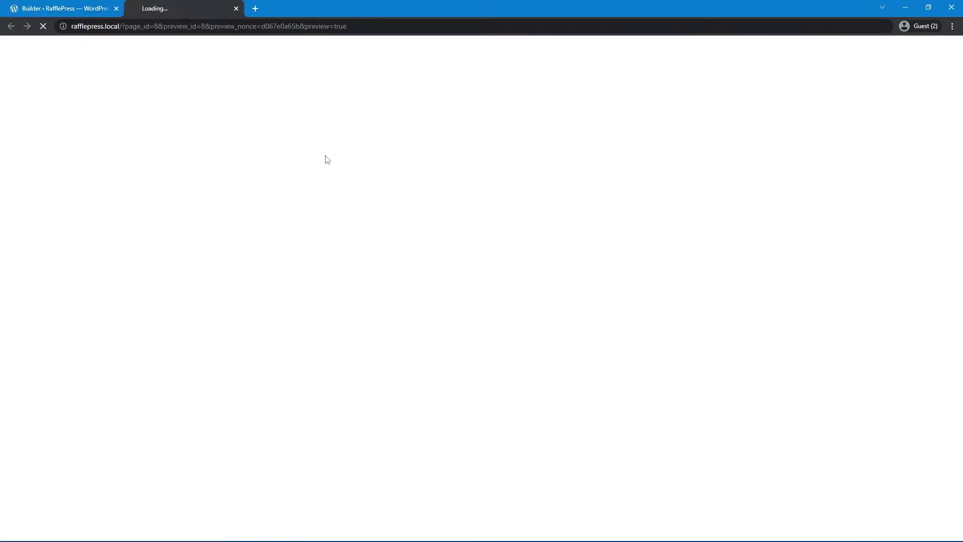
pyautogui.click(78, 10)
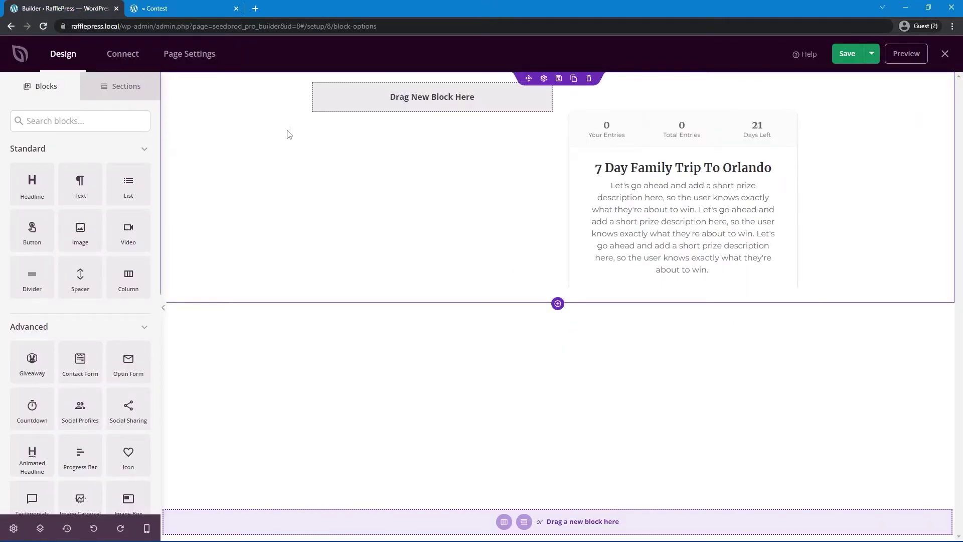
# - Add a headline reading 'Win The Ultimate' to the empty left column
pyautogui.moveTo(32, 181); pyautogui.dragTo(408, 92)
pyautogui.click(421, 98)
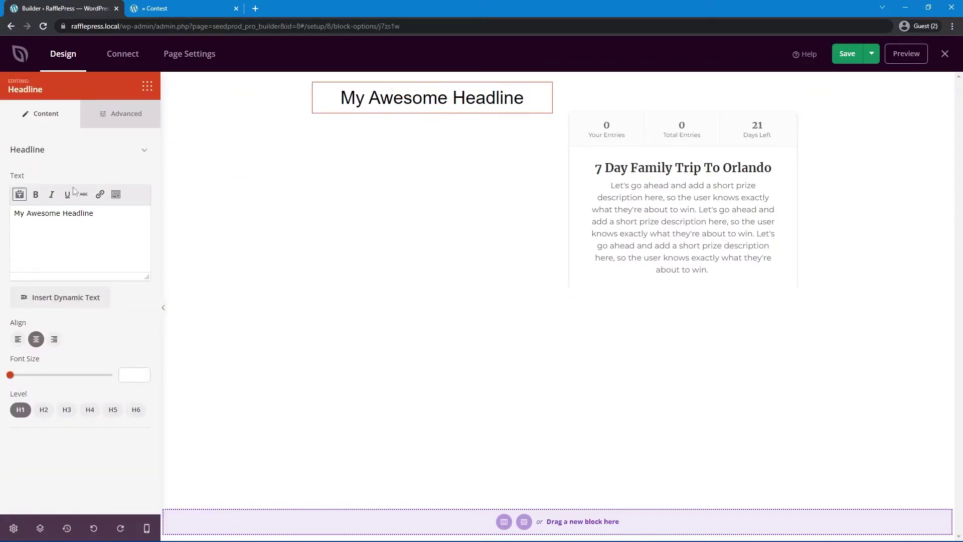
pyautogui.moveTo(95, 213); pyautogui.dragTo(14, 213)
pyautogui.write('Win The Ultimate')
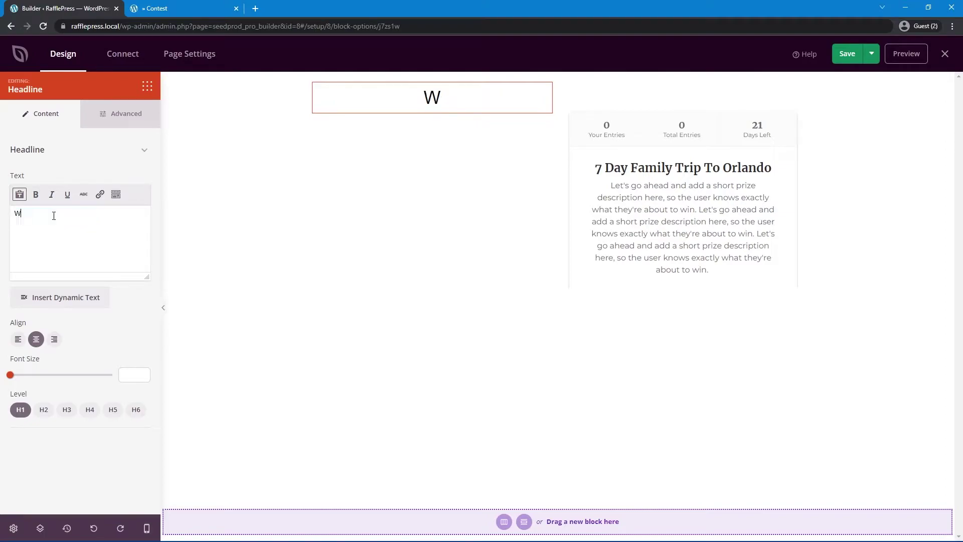
# - Duplicate the headline and change the copy to 'Family Vacation Getaway Package'
pyautogui.click(440, 91)
pyautogui.click(404, 131)
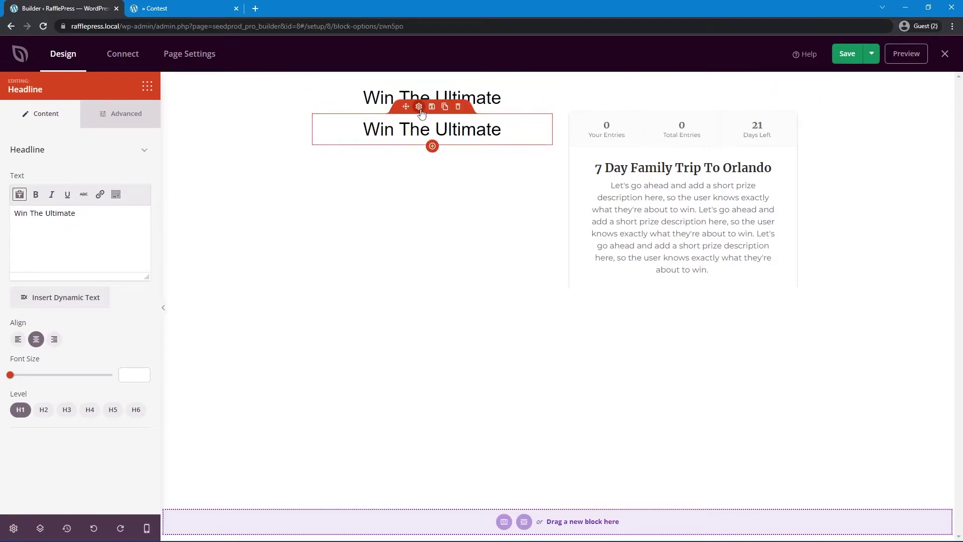
pyautogui.moveTo(118, 221); pyautogui.dragTo(23, 224)
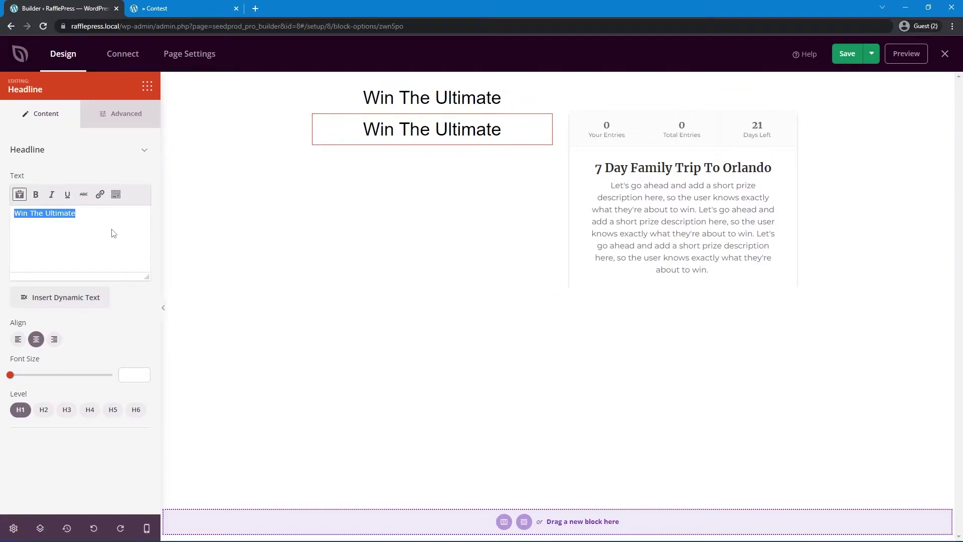
pyautogui.write('Family Vacation Getaway Package')
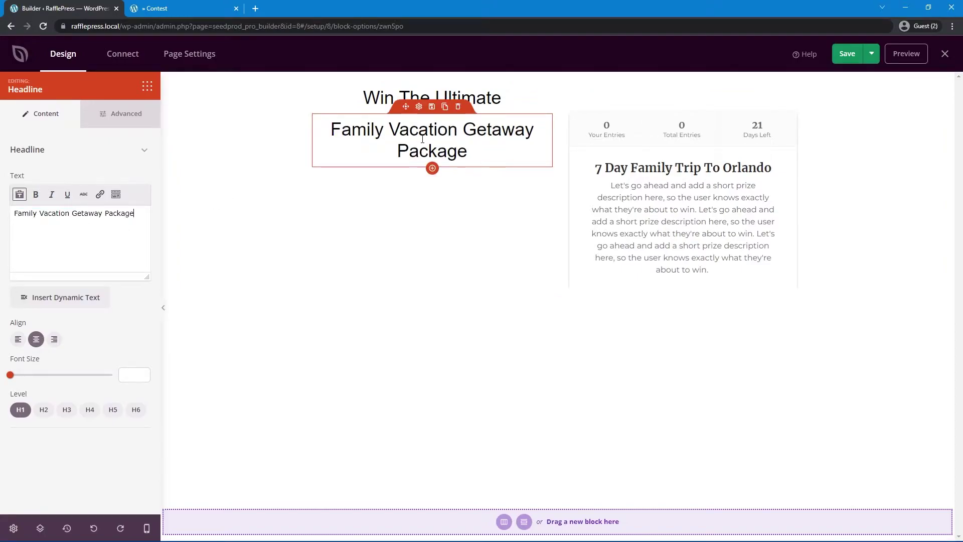
# - Duplicate it again as 'To Orlando, Florida' and drop a text block beneath
pyautogui.click(416, 183)
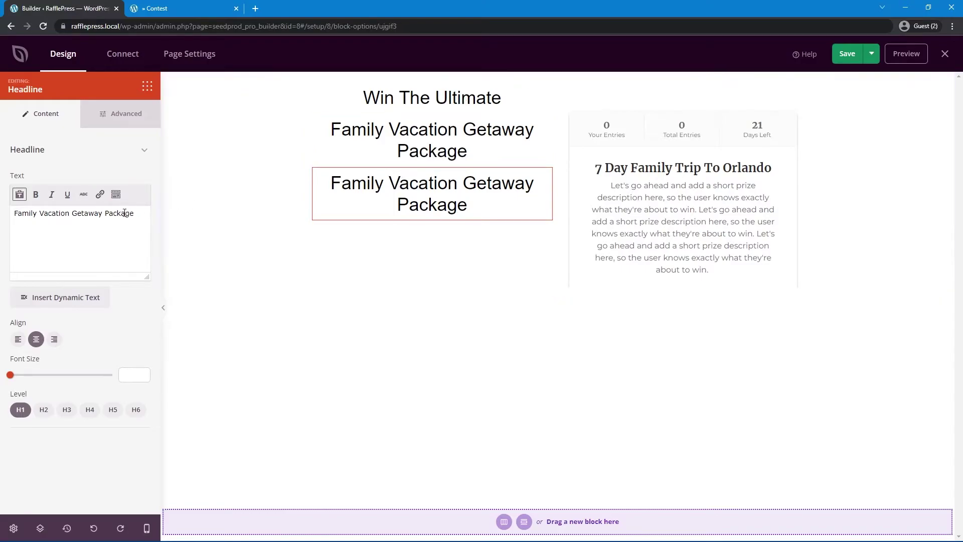
pyautogui.click(57, 245)
pyautogui.hotkey('ctrl', 'a')
pyautogui.write('To Orlando, Florida')
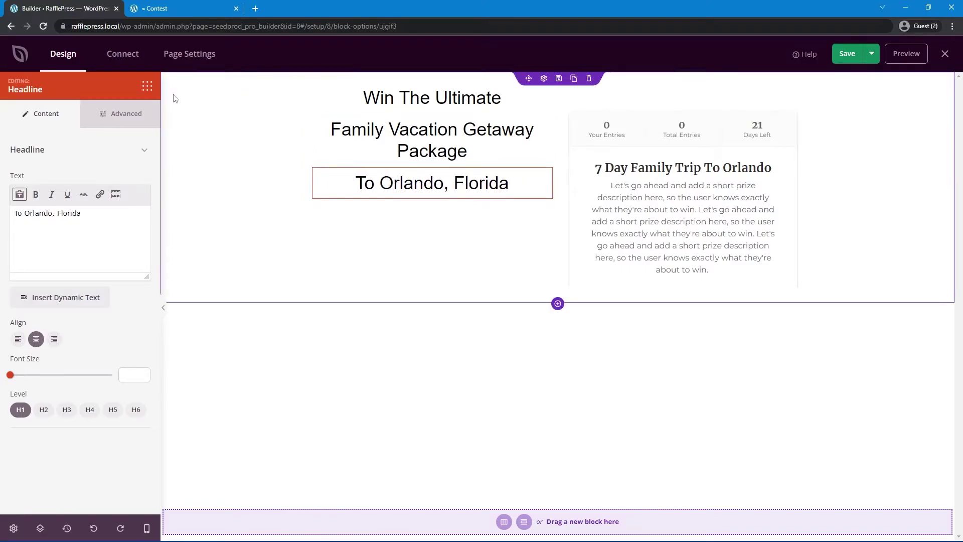
pyautogui.click(172, 94)
pyautogui.moveTo(80, 183); pyautogui.dragTo(474, 200)
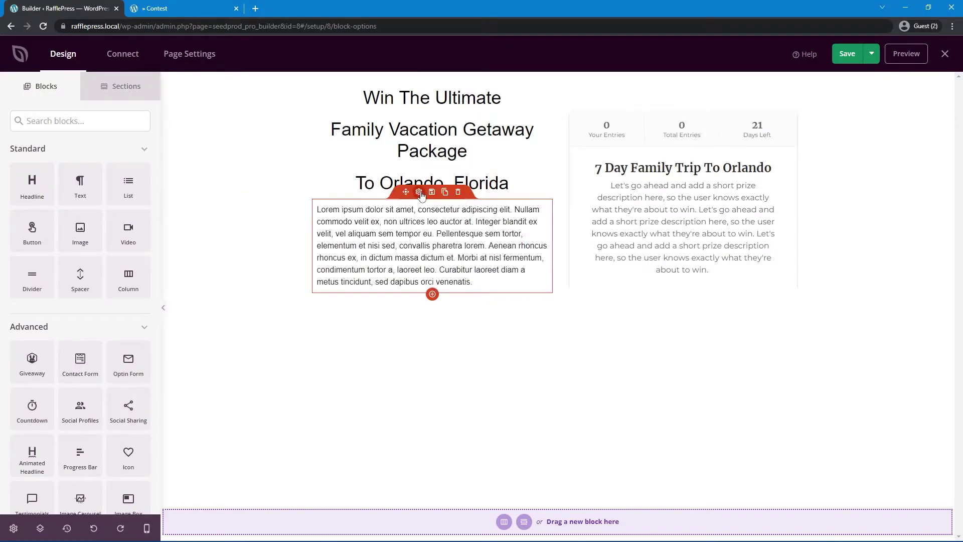
# - Trim the placeholder paragraph under the Orlando headline to three short lorem ipsum lines
pyautogui.click(419, 192)
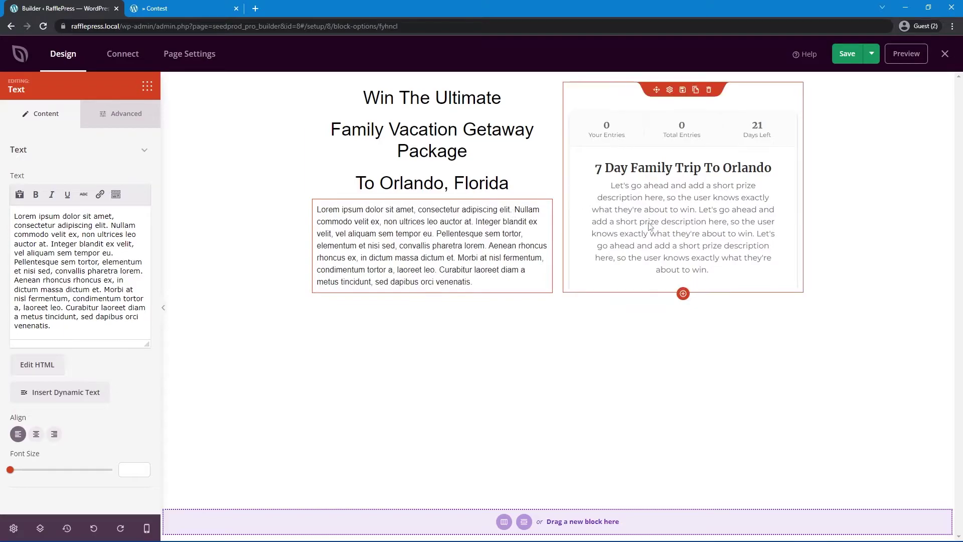
pyautogui.moveTo(71, 326); pyautogui.dragTo(7, 263)
pyautogui.press('BackSpace')
pyautogui.click(595, 349)
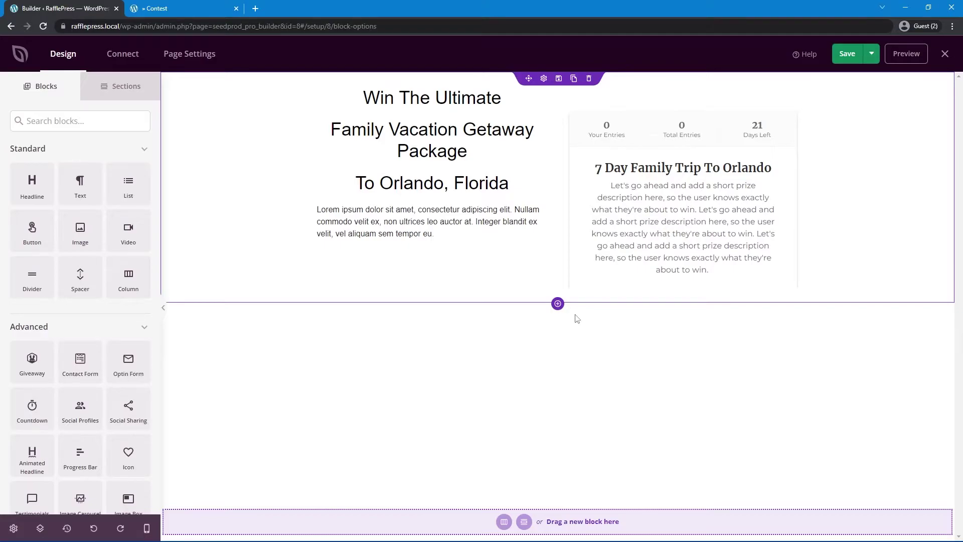
# - Add a Video block below the paragraph with the 'Orlando Florida Things To Do 4K' YouTube link
pyautogui.moveTo(129, 230); pyautogui.dragTo(447, 247)
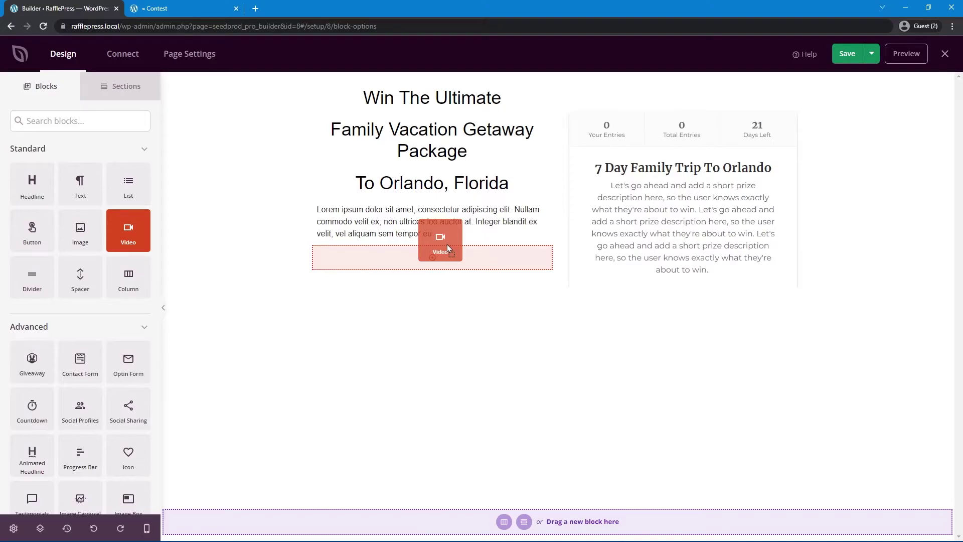
pyautogui.moveTo(442, 253); pyautogui.dragTo(442, 252)
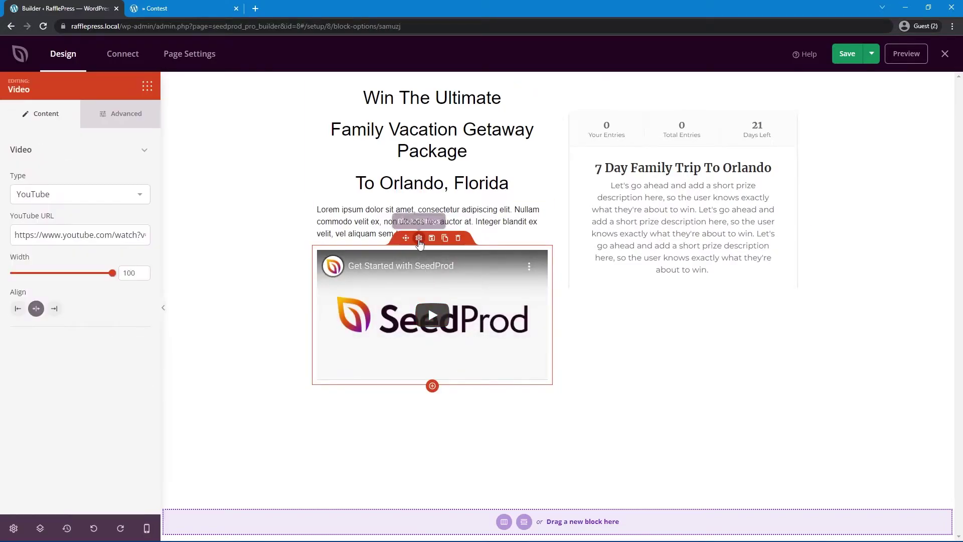
pyautogui.tripleClick(62, 235)
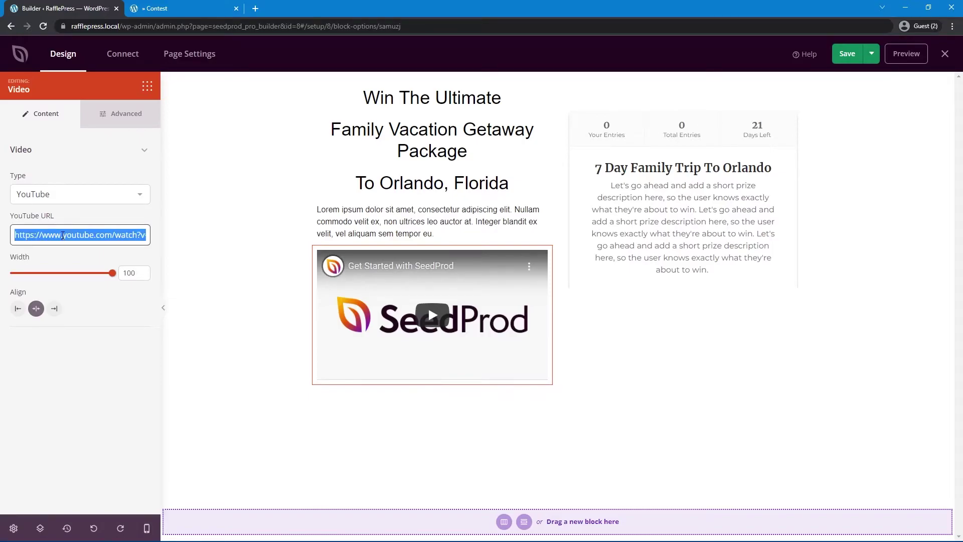
pyautogui.write('https://www.youtube.com/watch?v=XPbCXzGY8Rw')
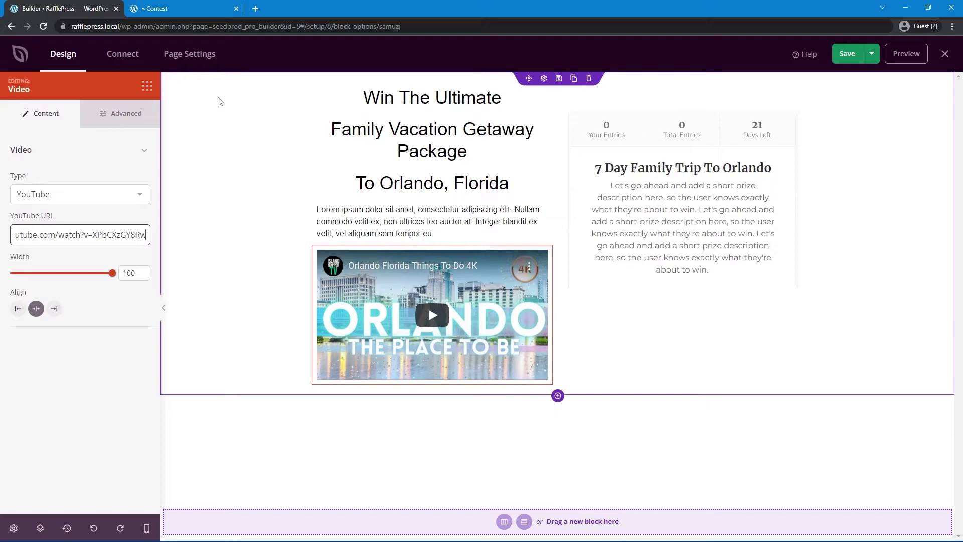
pyautogui.click(200, 112)
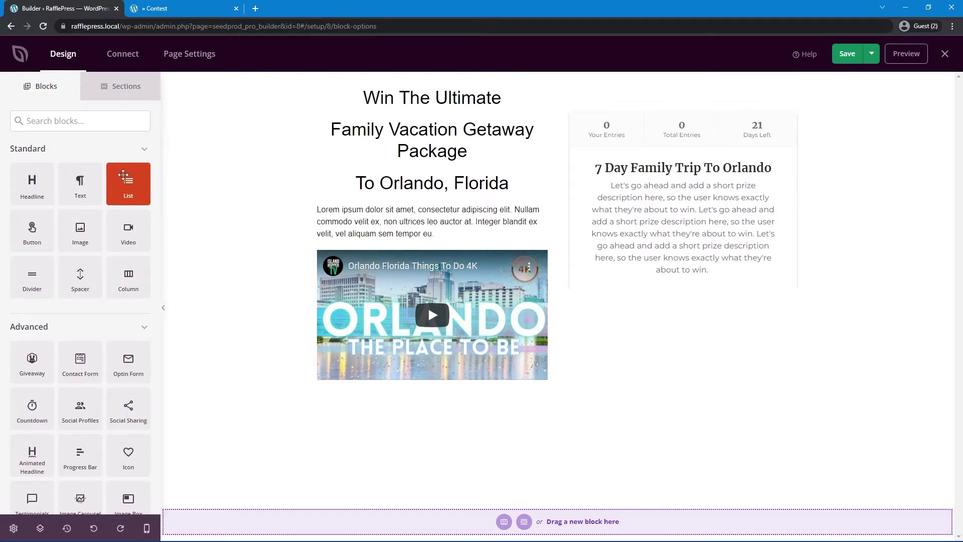
pyautogui.scroll(-3, 128, 190)
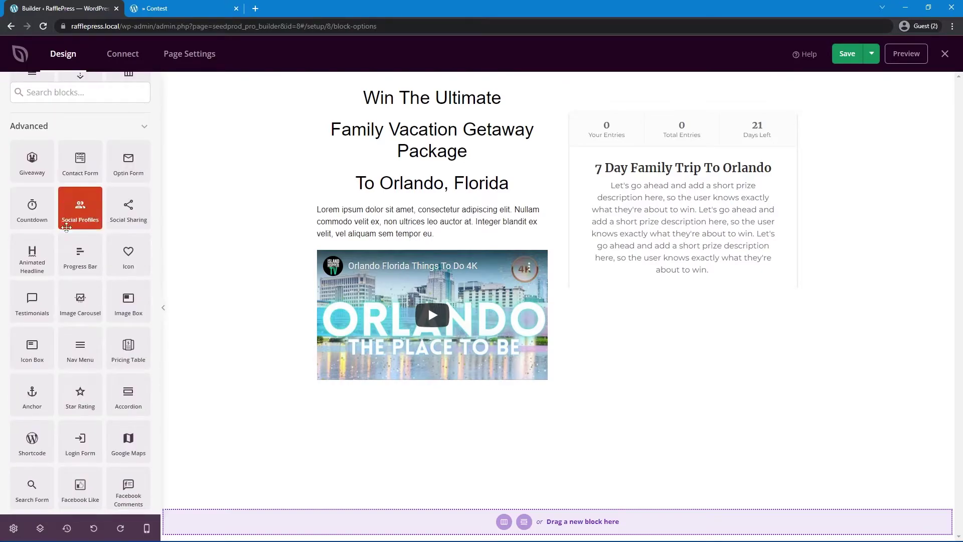
pyautogui.scroll(3, 80, 204)
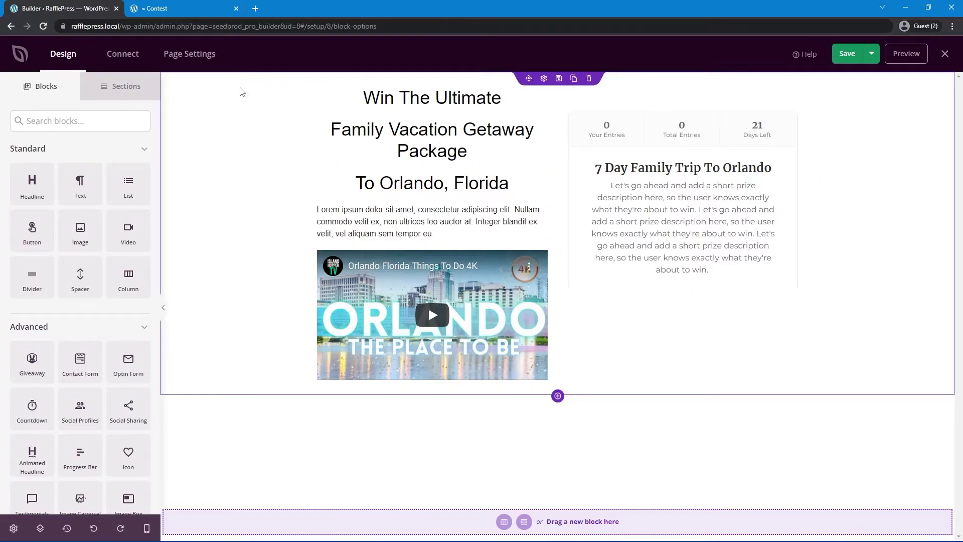
# - Give the section a stock ocean-wave photo background found by searching 'aerial beach'
pyautogui.click(260, 90)
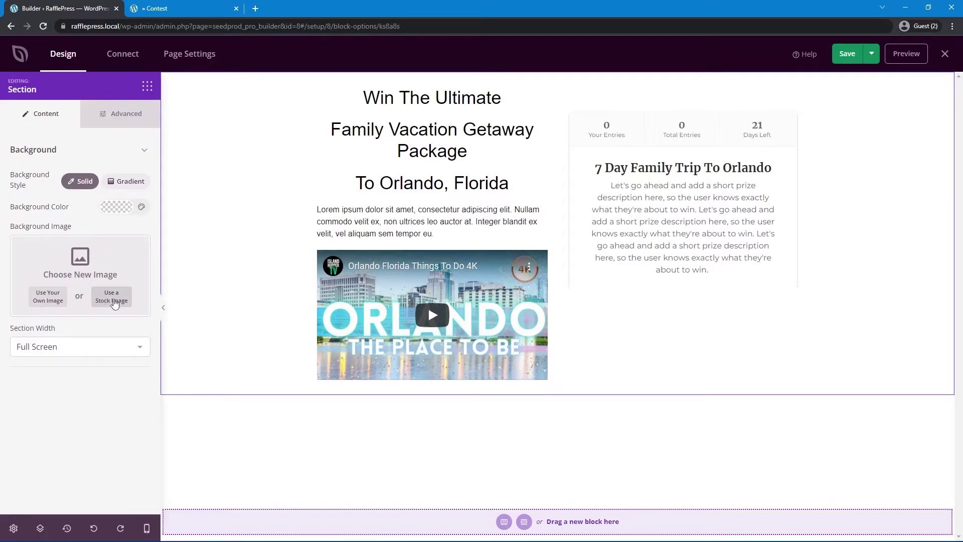
pyautogui.click(113, 301)
pyautogui.write('ae')
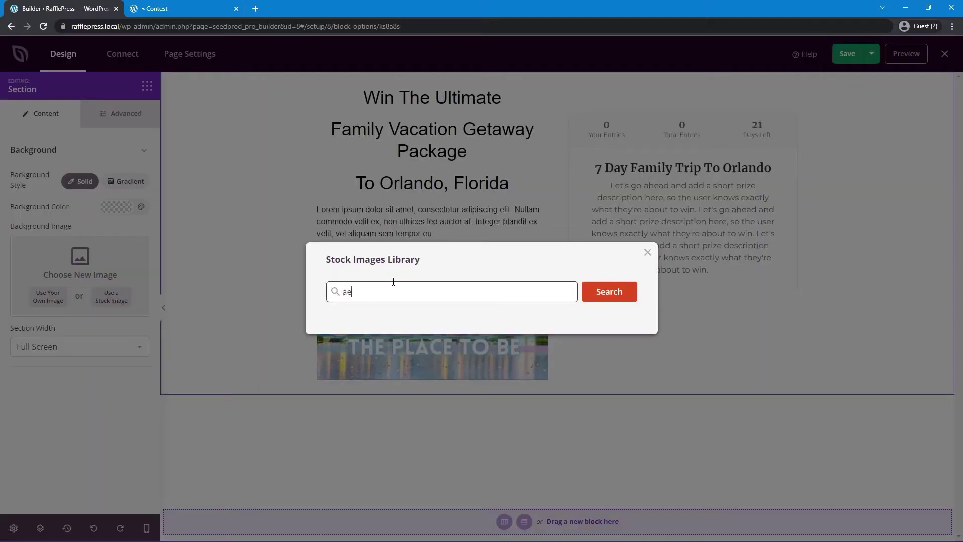
pyautogui.write('rial beach')
pyautogui.press('Return')
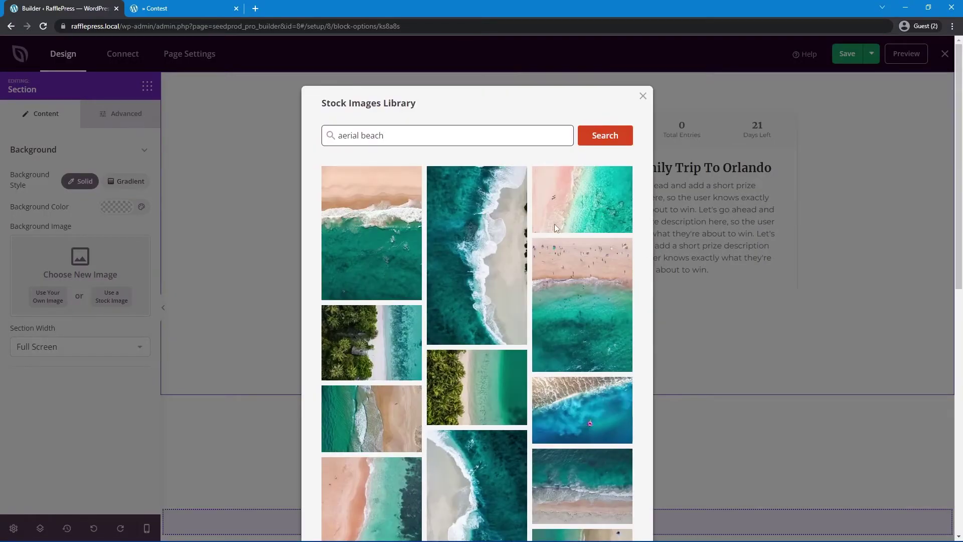
pyautogui.click(582, 409)
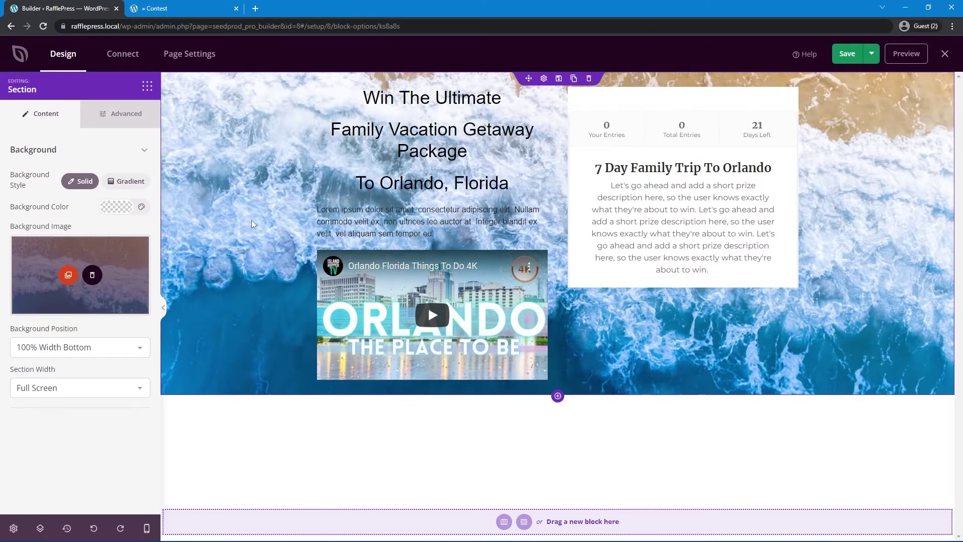
# - Set the section background position to 100% Width Bottom
pyautogui.click(54, 347)
pyautogui.click(71, 377)
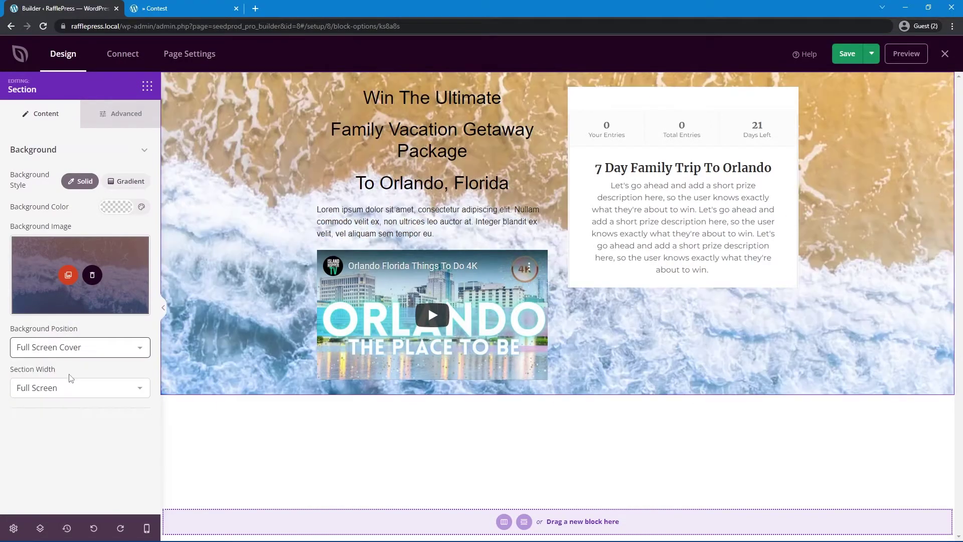
pyautogui.click(94, 353)
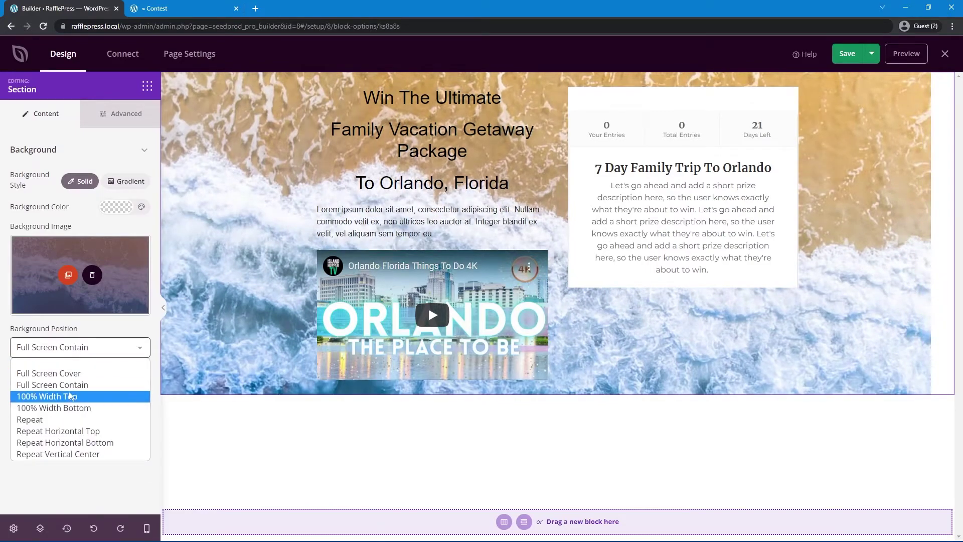
pyautogui.click(70, 397)
pyautogui.click(71, 351)
pyautogui.click(70, 420)
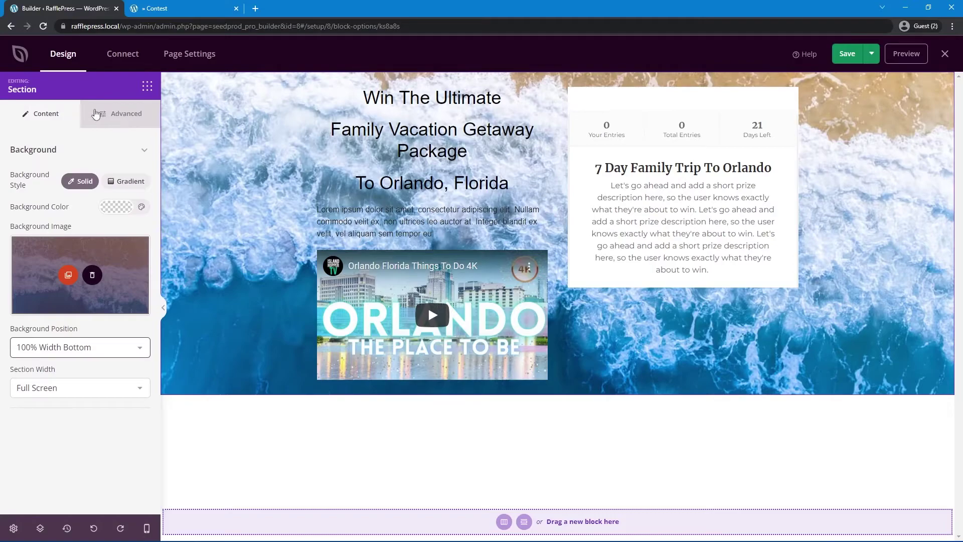
# - Set the section padding to 50 top and bottom, 0 on the sides
pyautogui.click(127, 115)
pyautogui.click(31, 249)
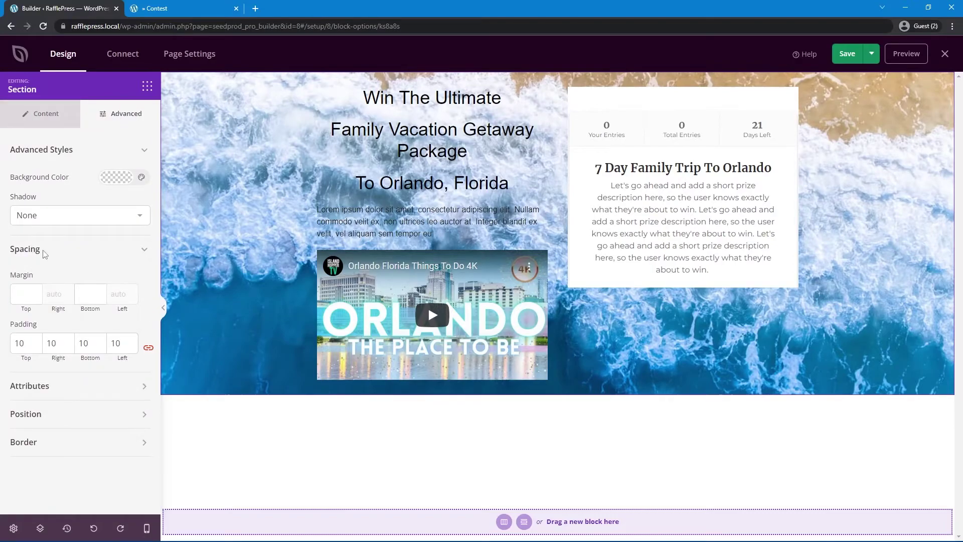
pyautogui.moveTo(51, 342); pyautogui.dragTo(44, 342)
pyautogui.press('BackSpace')
pyautogui.click(25, 343)
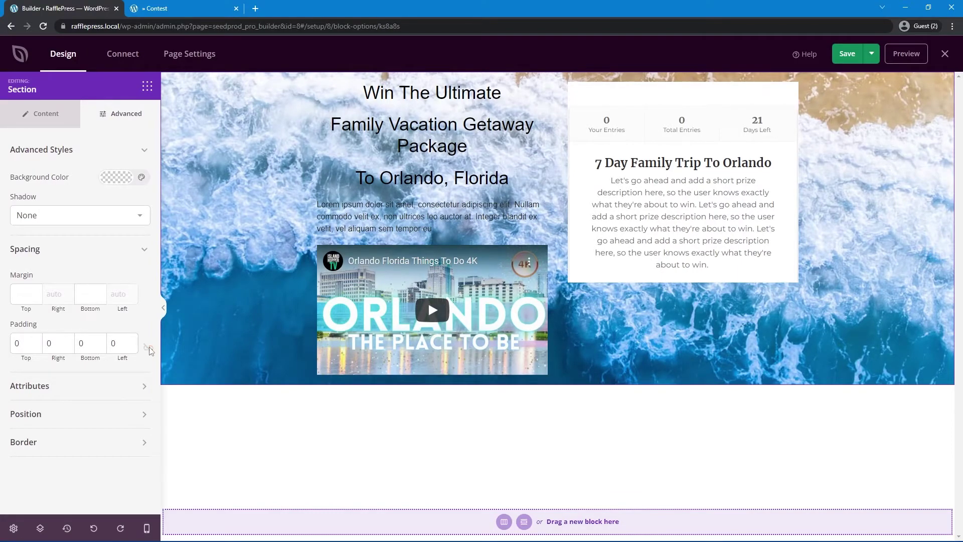
pyautogui.write('50')
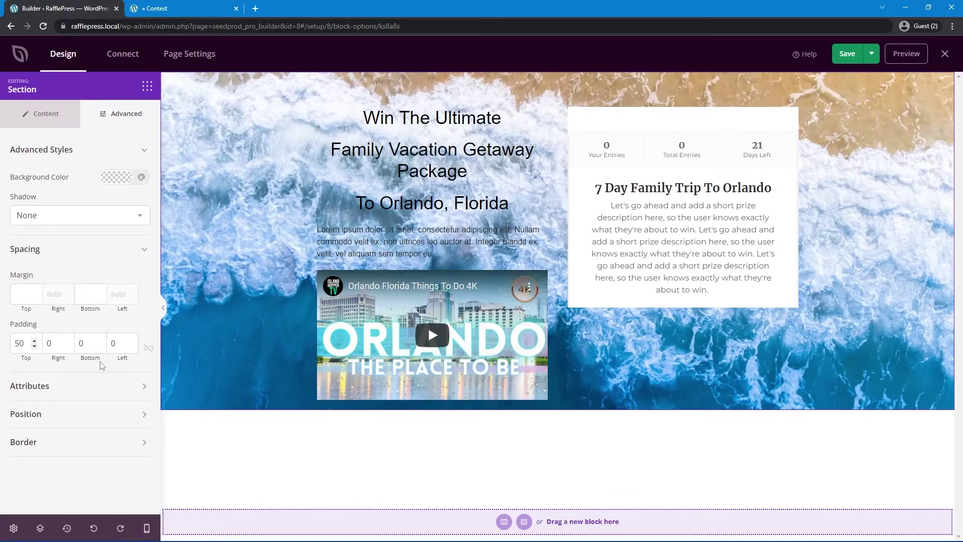
pyautogui.click(93, 344)
pyautogui.write('50')
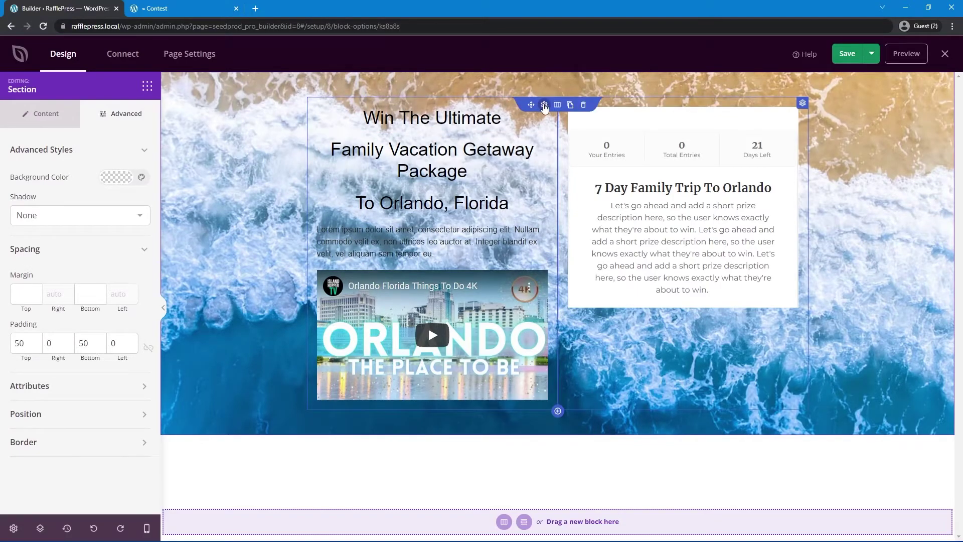
# - Give the two-column row a semi-transparent dark blue background colour
pyautogui.click(543, 105)
pyautogui.click(113, 209)
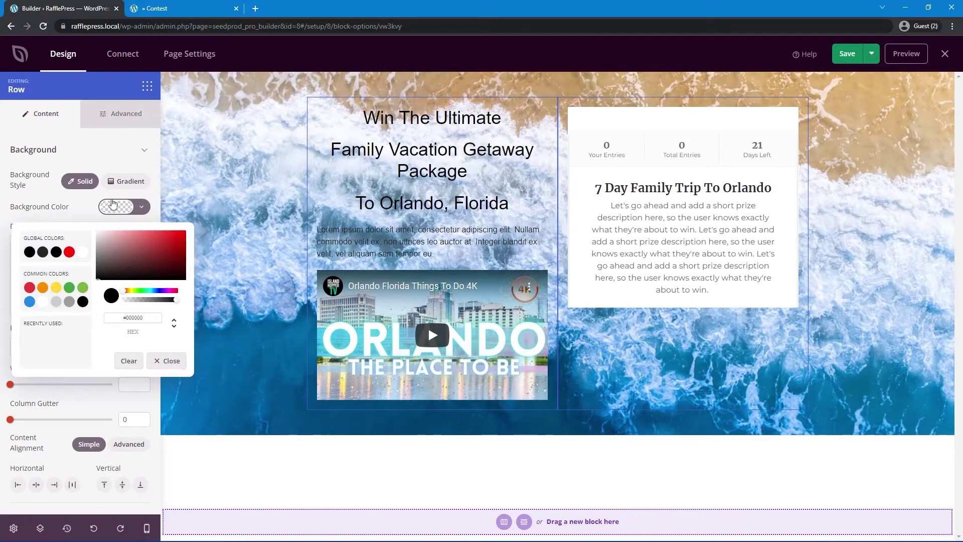
pyautogui.click(30, 302)
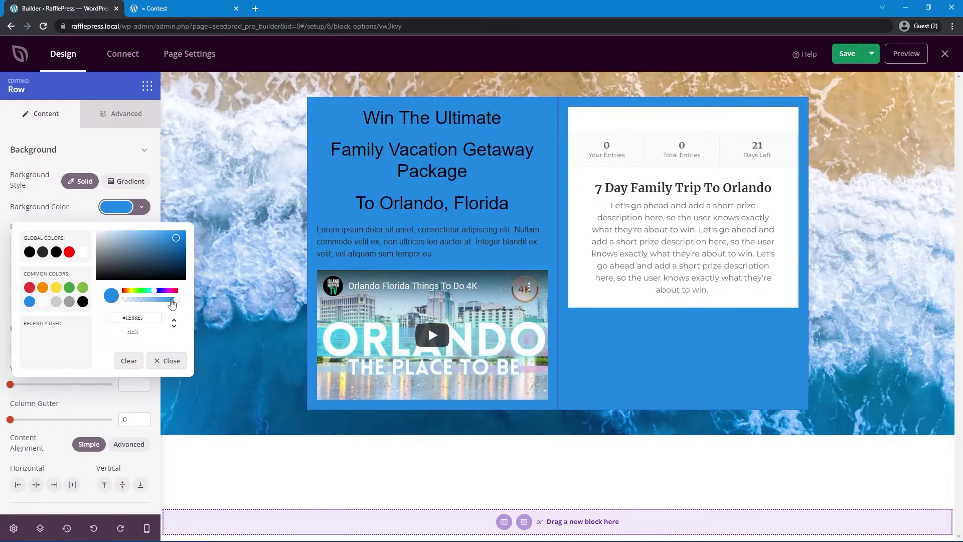
pyautogui.moveTo(179, 305); pyautogui.dragTo(153, 308)
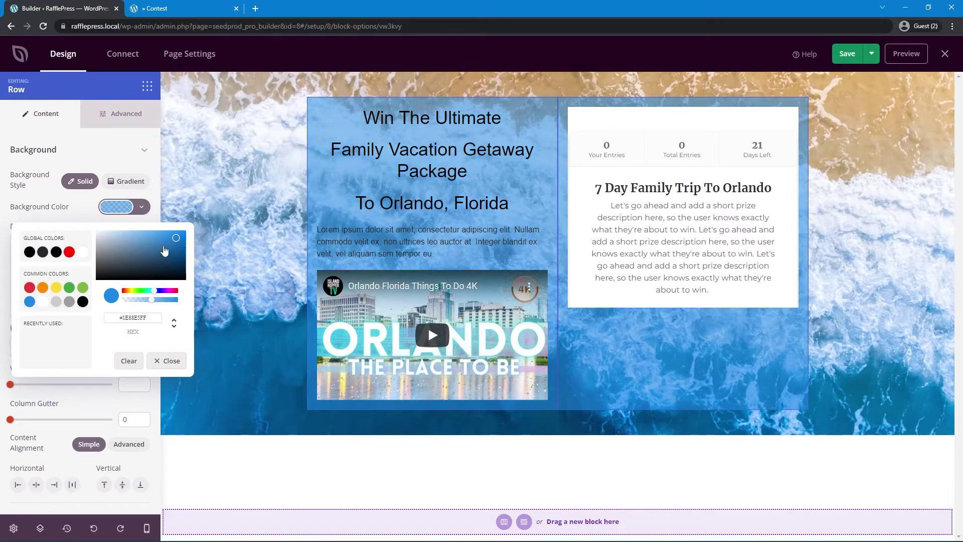
pyautogui.moveTo(177, 241); pyautogui.dragTo(186, 254)
pyautogui.click(171, 299)
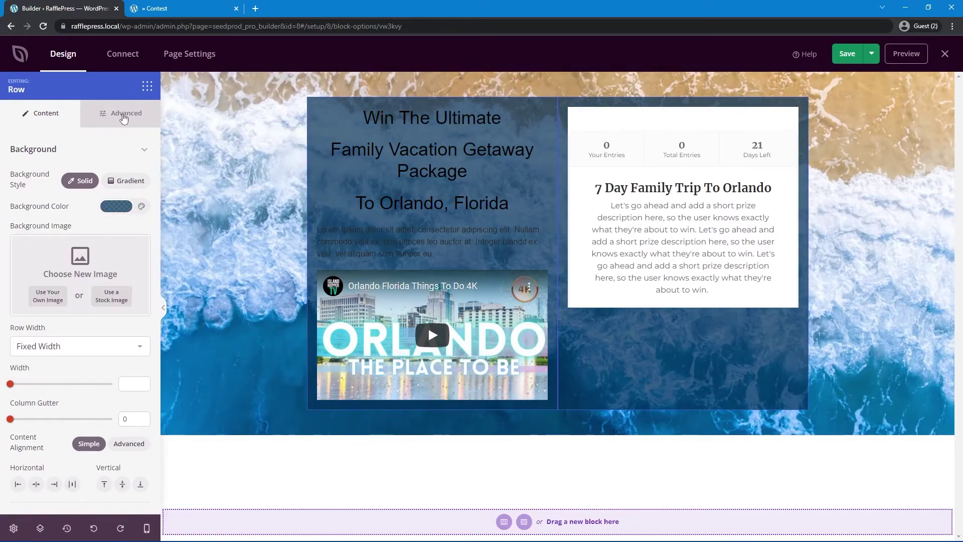
# - Set the row's border radius to 10 and its padding to 10
pyautogui.click(118, 114)
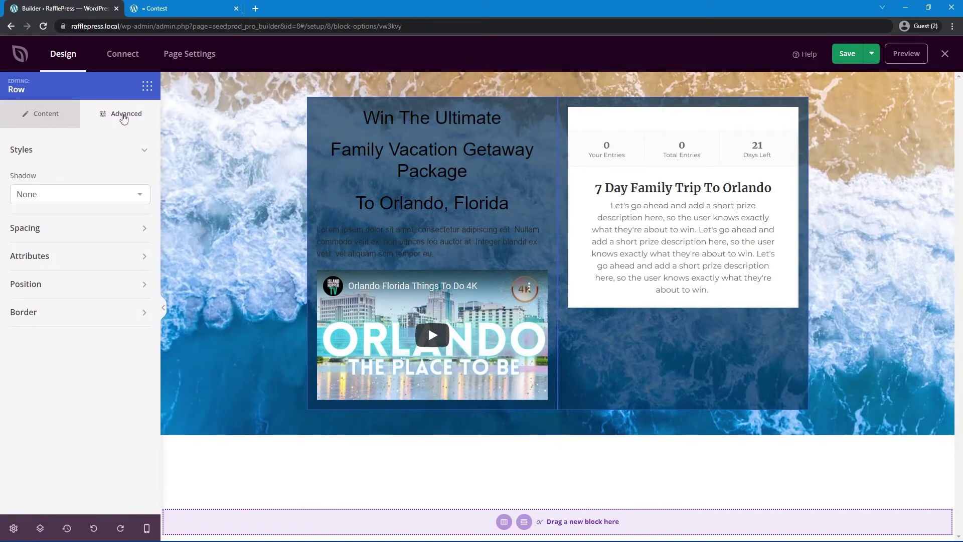
pyautogui.click(124, 313)
pyautogui.click(24, 353)
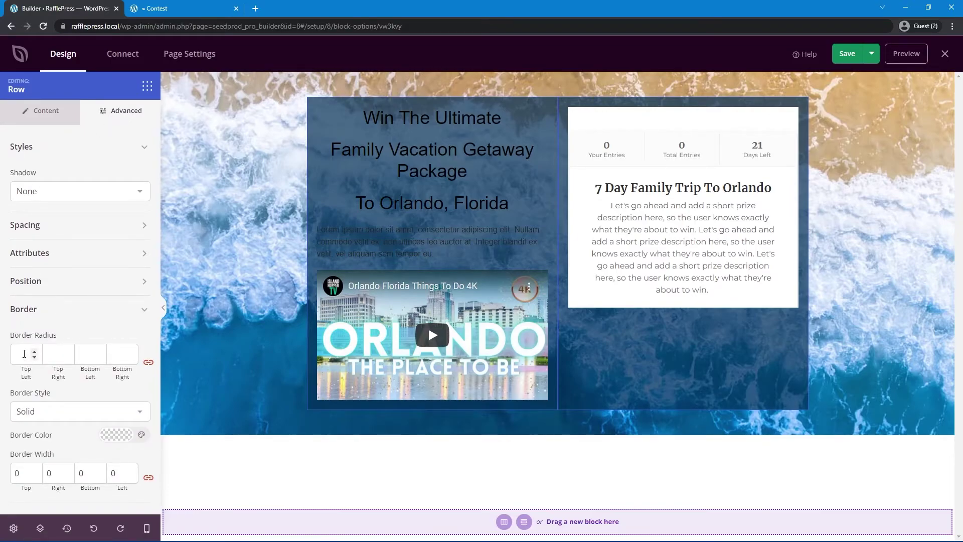
pyautogui.write('10')
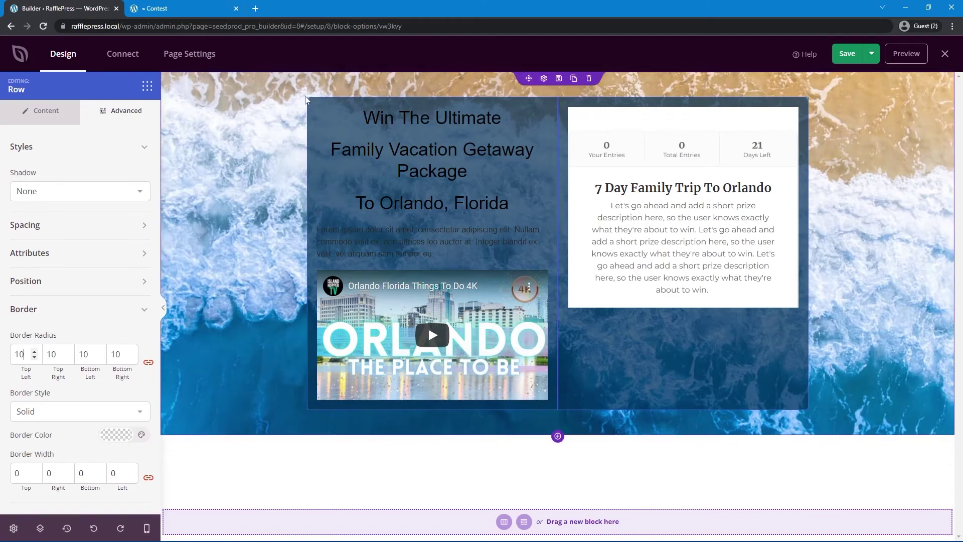
pyautogui.click(48, 227)
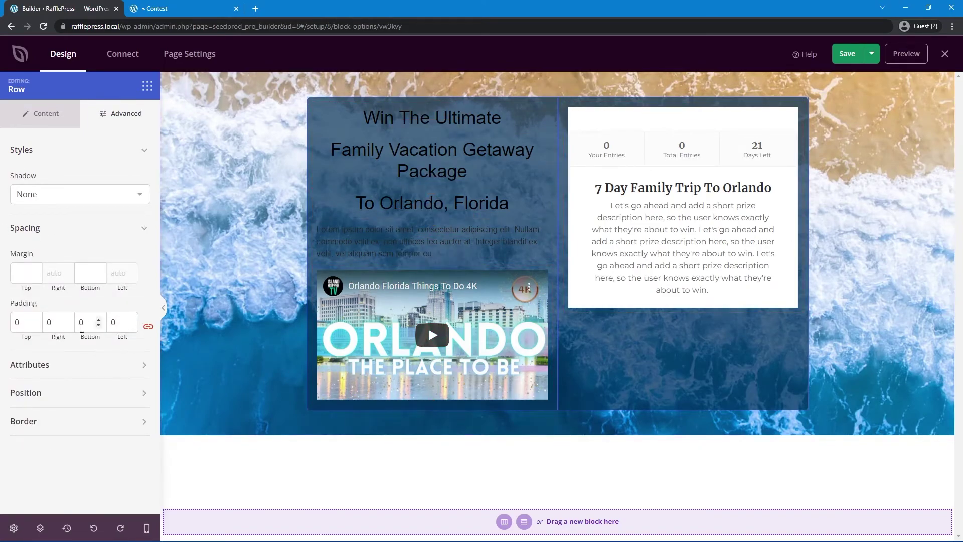
pyautogui.doubleClick(16, 321)
pyautogui.write('10')
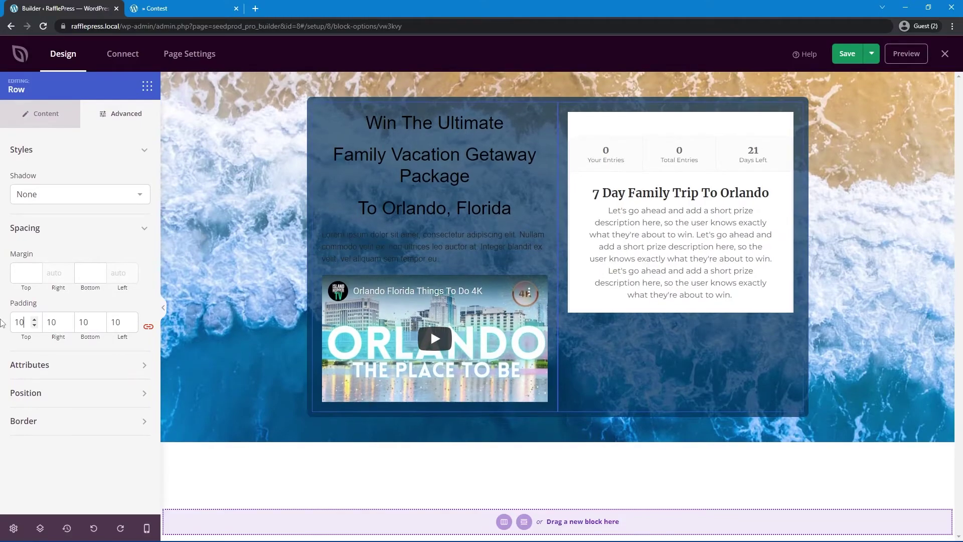
# - Make the Win The Ultimate headline's text colour white
pyautogui.click(582, 426)
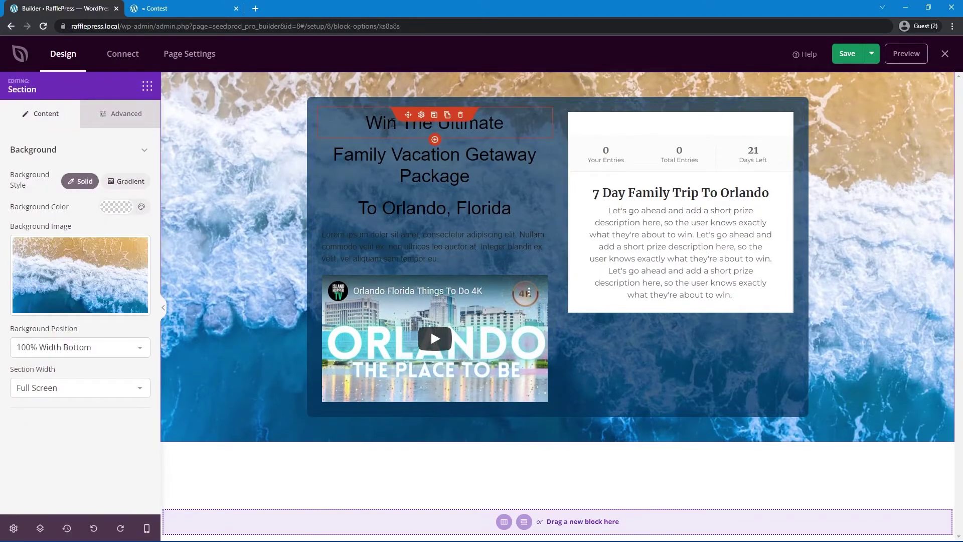
pyautogui.click(421, 116)
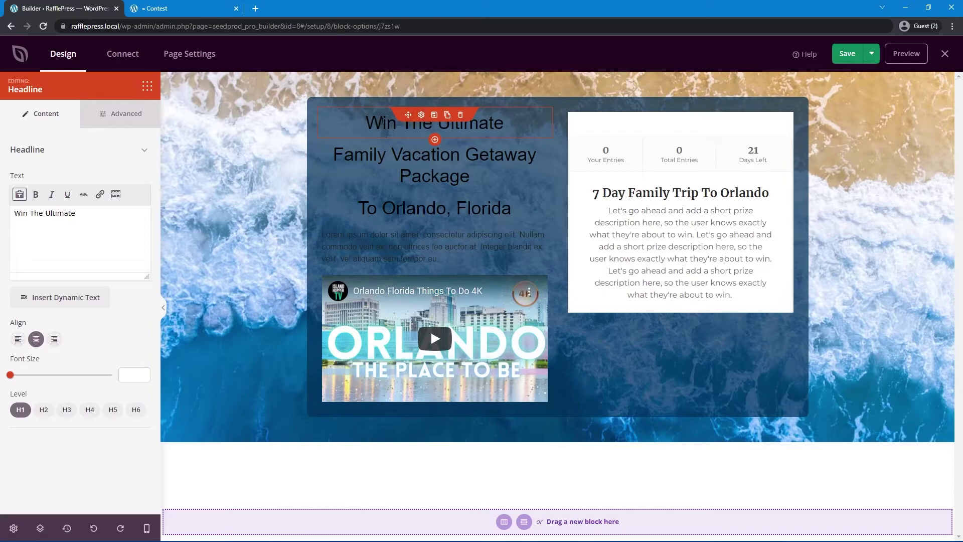
pyautogui.click(119, 113)
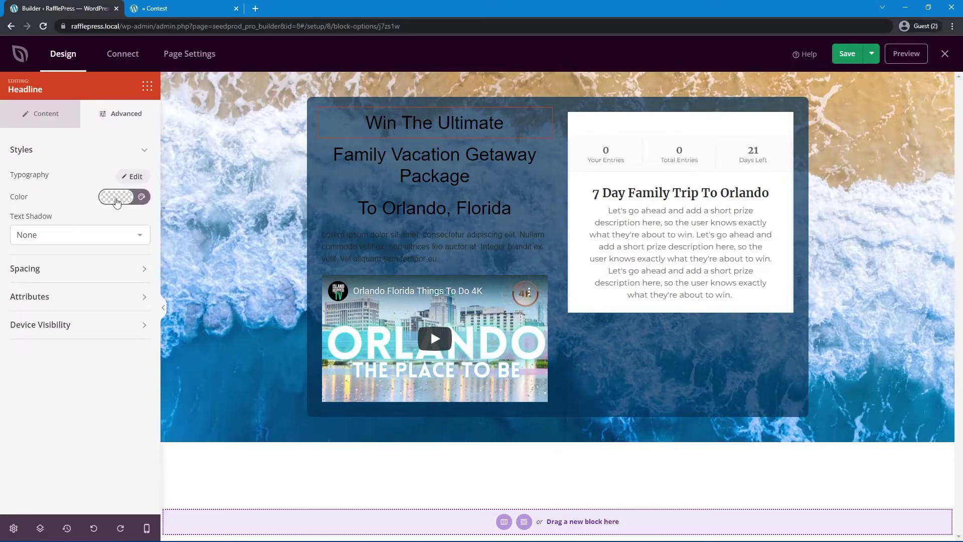
pyautogui.click(116, 197)
pyautogui.click(82, 211)
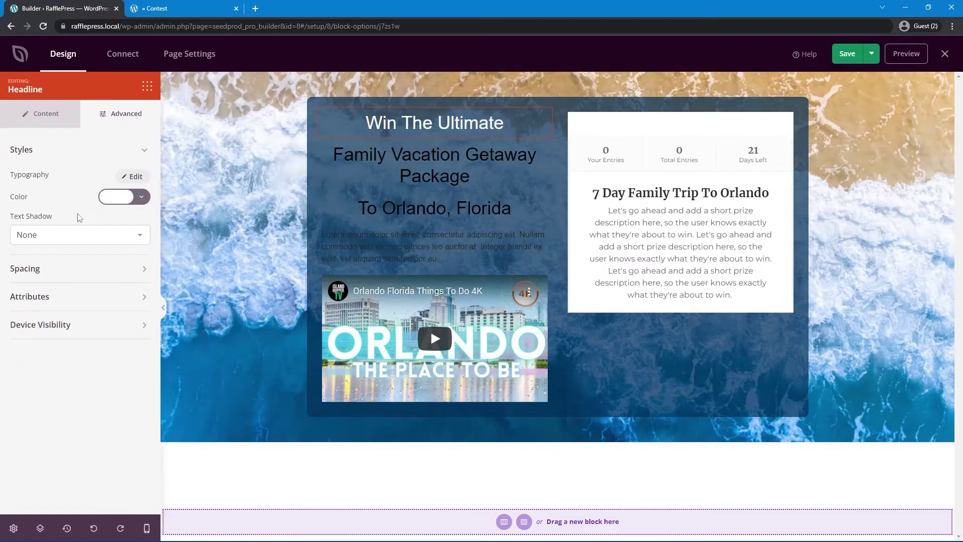
# - Set the global Headers and Text colours to white in Global Settings
pyautogui.click(14, 528)
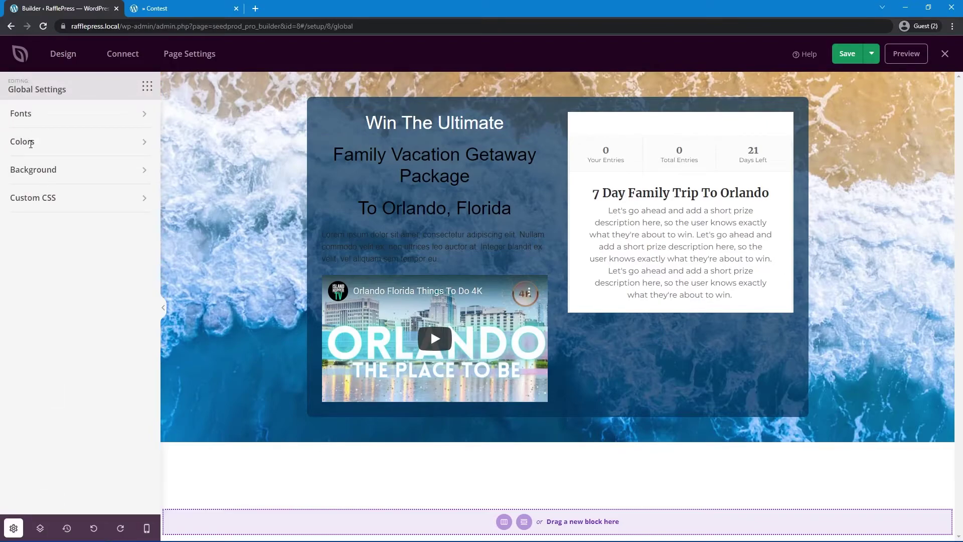
pyautogui.click(30, 143)
pyautogui.click(36, 163)
pyautogui.click(40, 190)
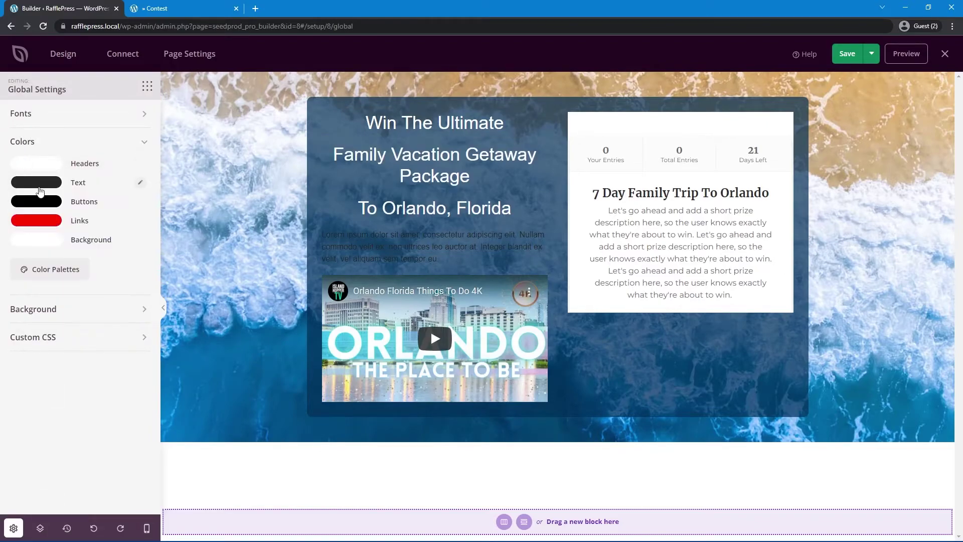
pyautogui.click(40, 186)
pyautogui.click(28, 201)
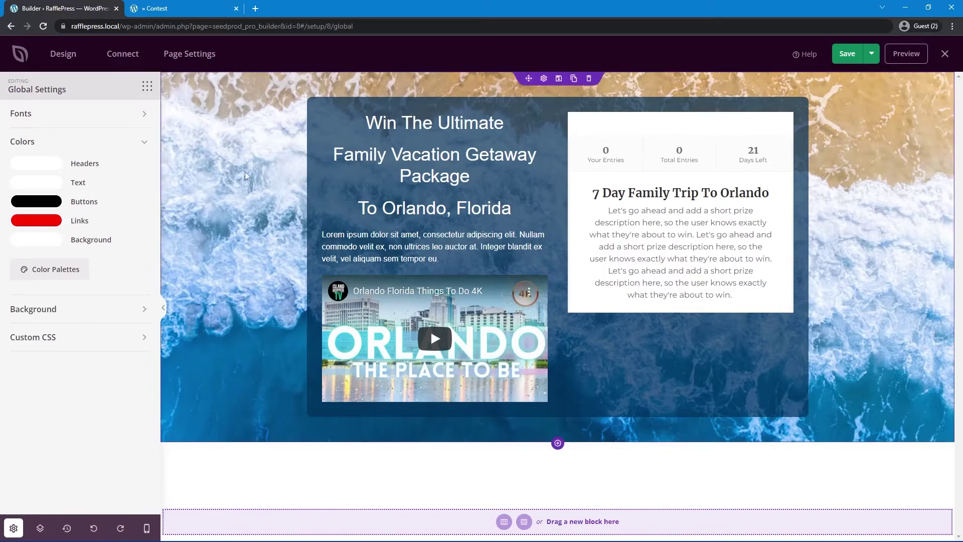
pyautogui.click(381, 122)
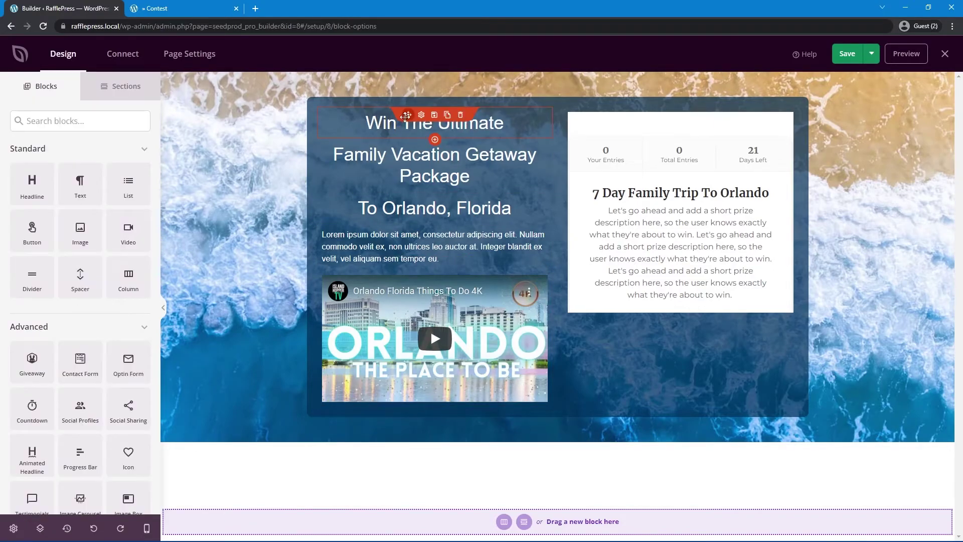
# - Set the Win The Ultimate headline's font family to Courier
pyautogui.click(421, 116)
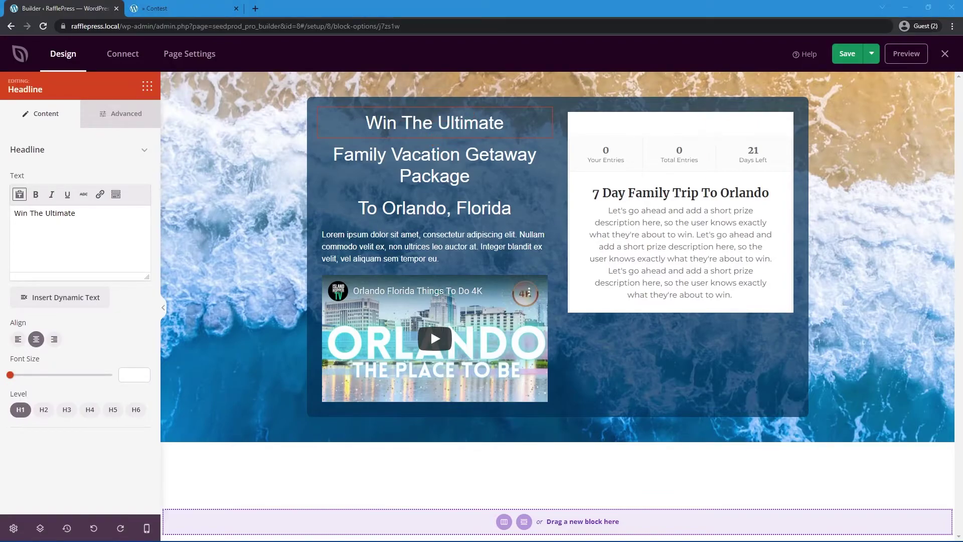
pyautogui.click(126, 114)
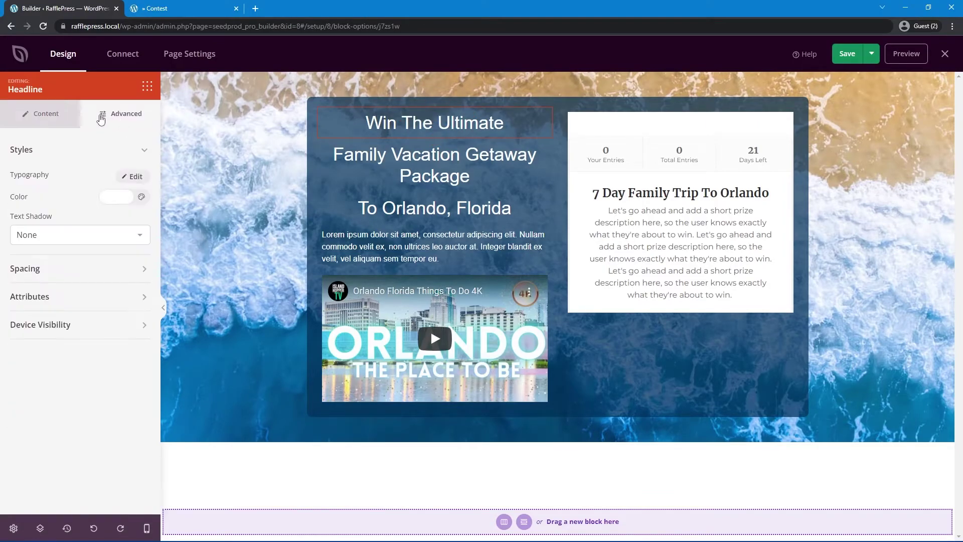
pyautogui.click(142, 181)
pyautogui.click(67, 220)
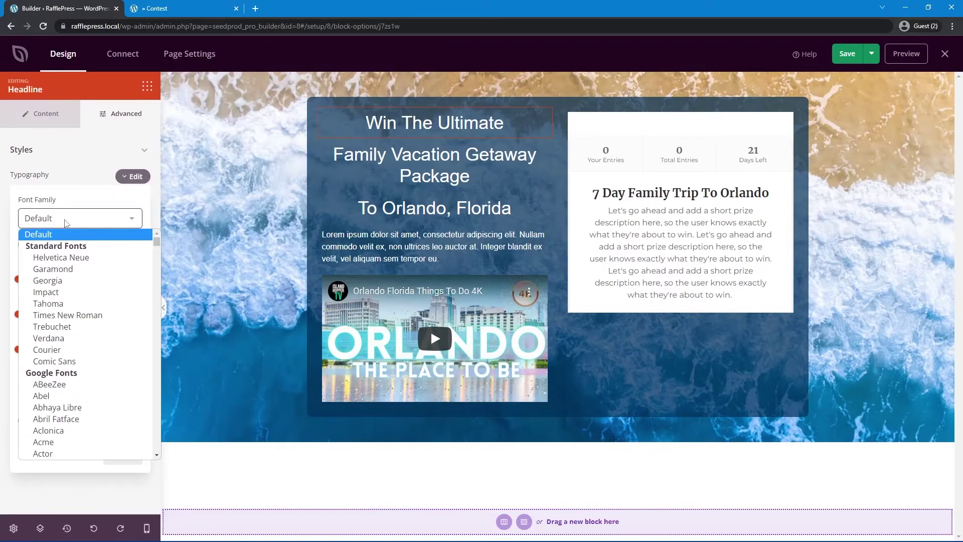
pyautogui.click(47, 349)
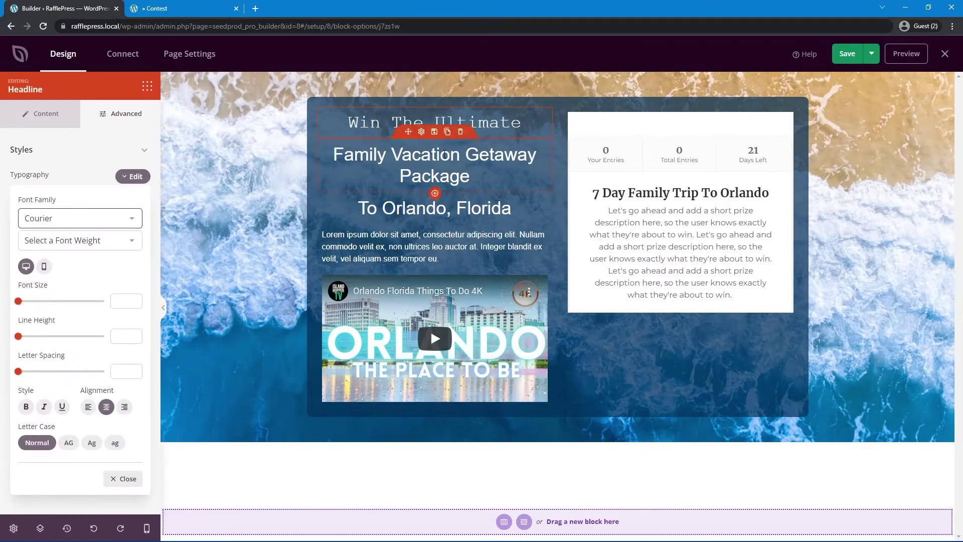
# - Set To Orlando, Florida to Courier, keeping normal font weight
pyautogui.click(399, 215)
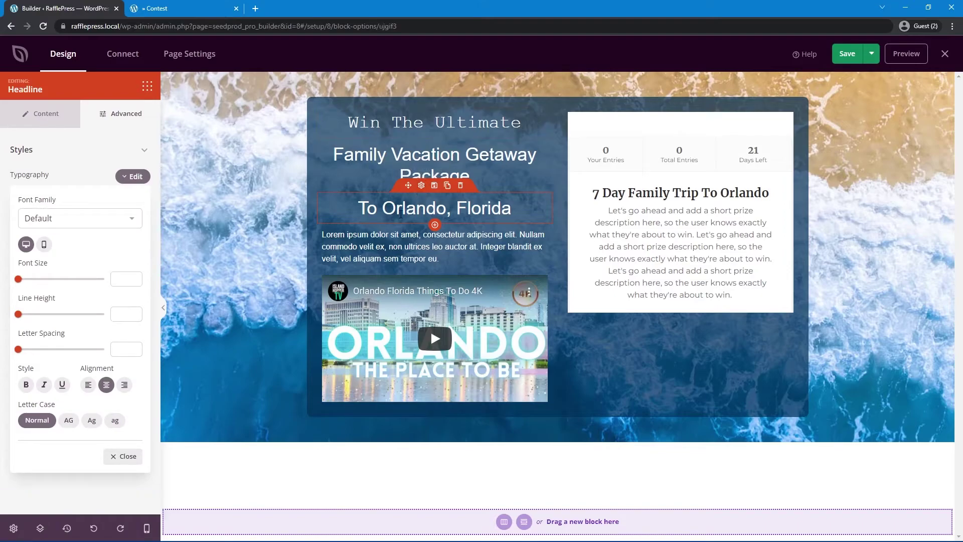
pyautogui.click(66, 219)
pyautogui.click(45, 346)
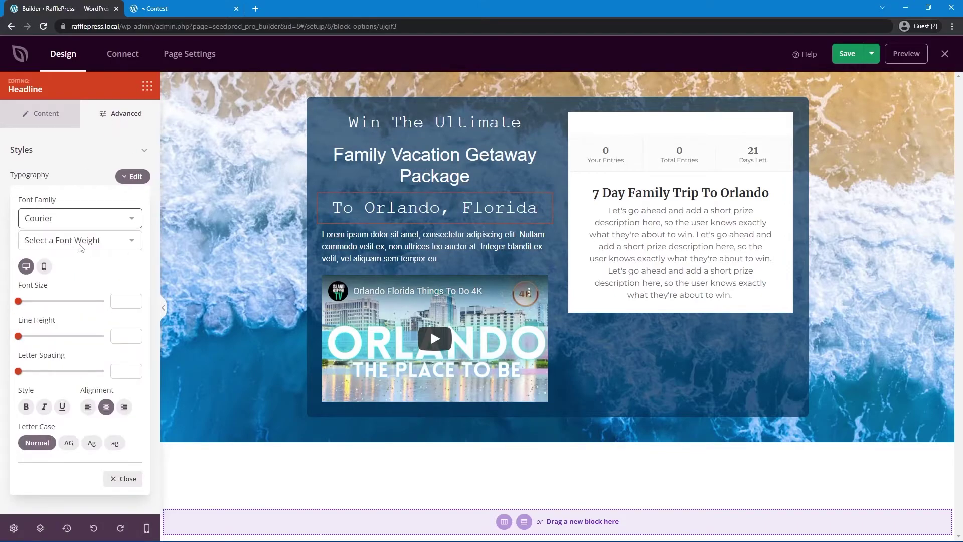
pyautogui.click(79, 245)
pyautogui.click(60, 279)
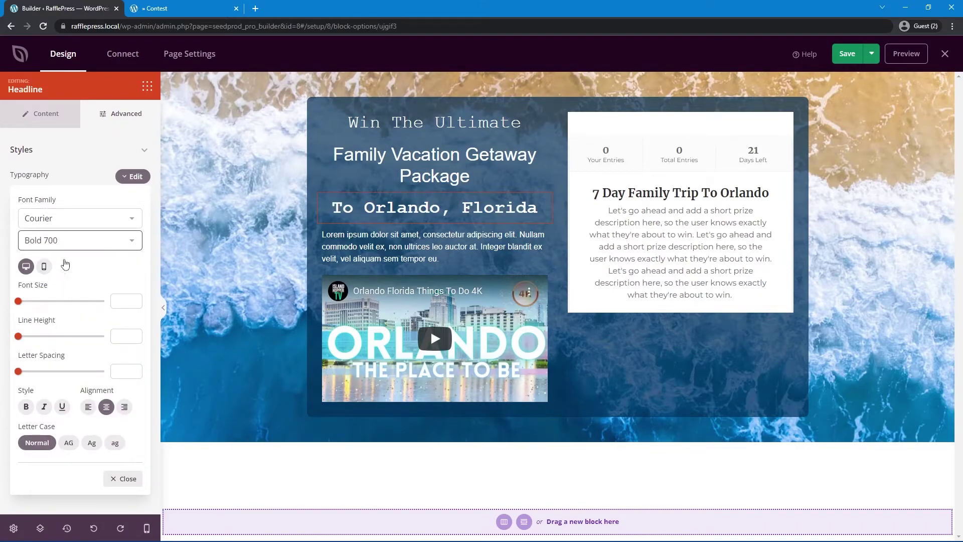
pyautogui.click(75, 241)
pyautogui.click(61, 266)
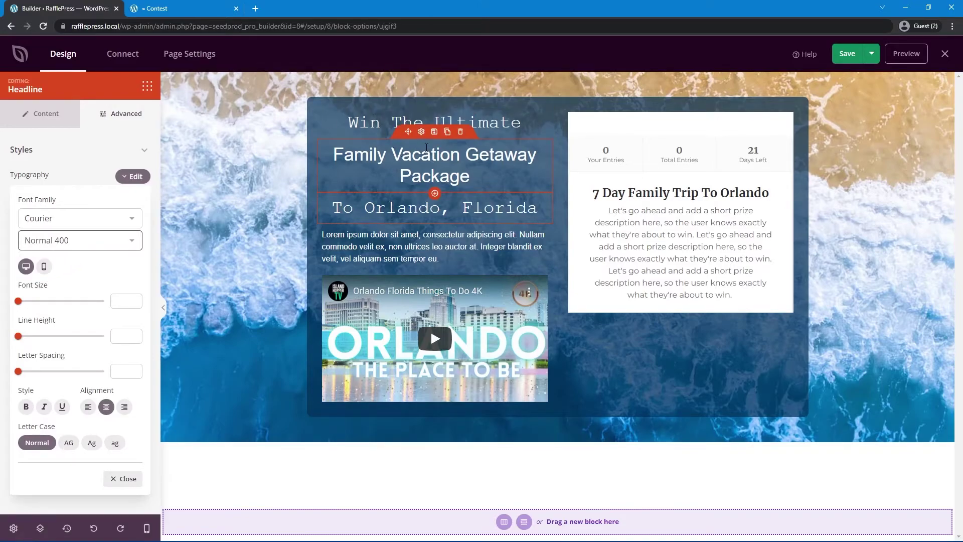
# - Set the Family Vacation Getaway Package headline to Acme at a larger font size
pyautogui.click(421, 131)
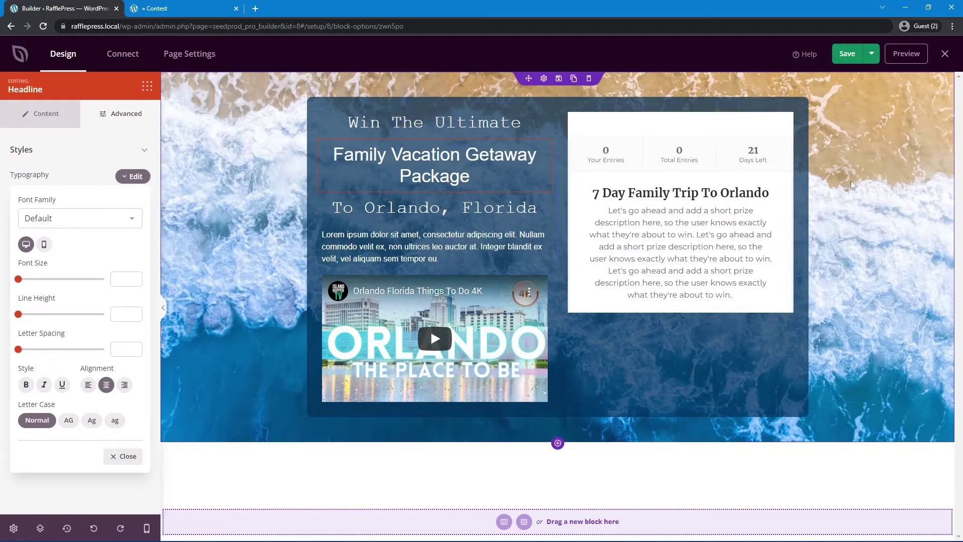
pyautogui.moveTo(18, 280); pyautogui.dragTo(74, 281)
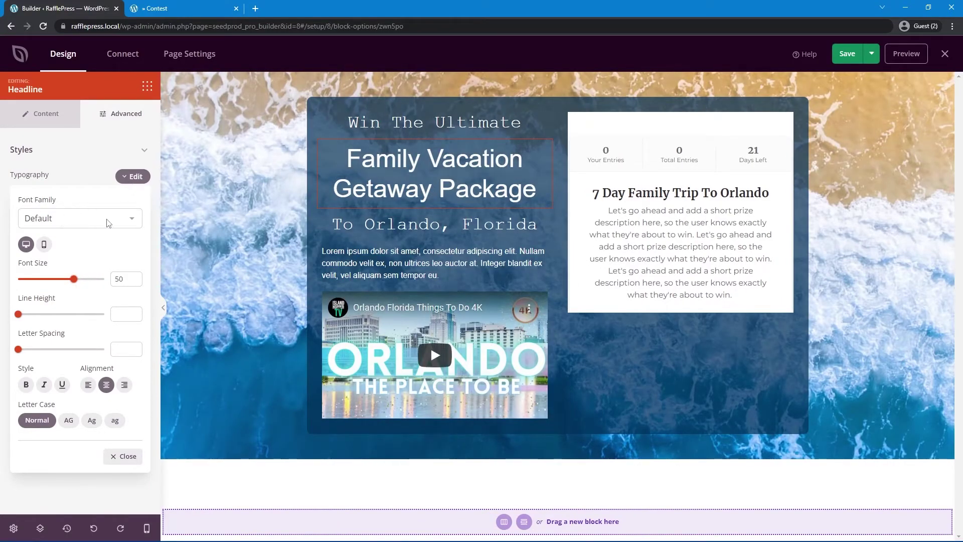
pyautogui.click(132, 220)
pyautogui.write('acm')
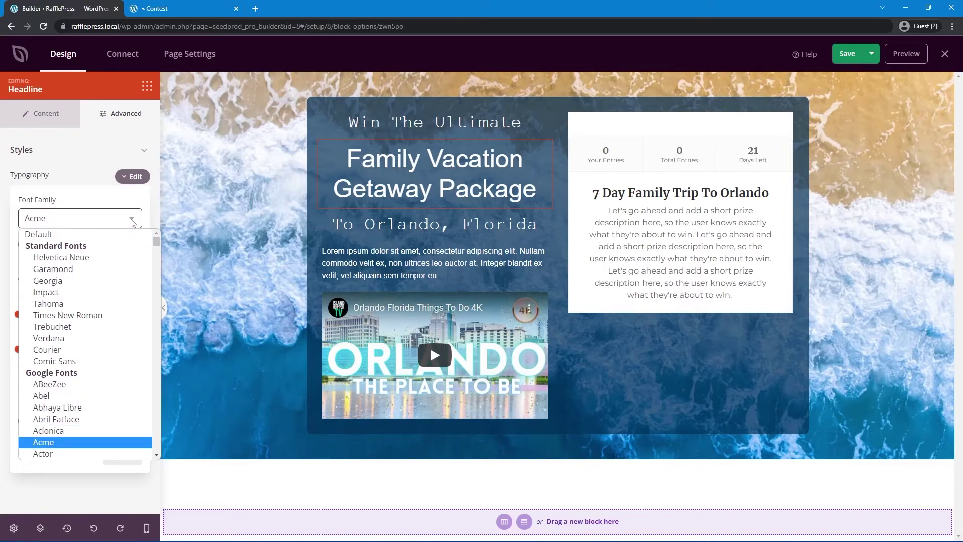
pyautogui.click(61, 442)
pyautogui.moveTo(75, 301)
pyautogui.mouseDown()
pyautogui.moveTo(95, 303)
pyautogui.moveTo(86, 302)
pyautogui.mouseUp()
pyautogui.click(134, 178)
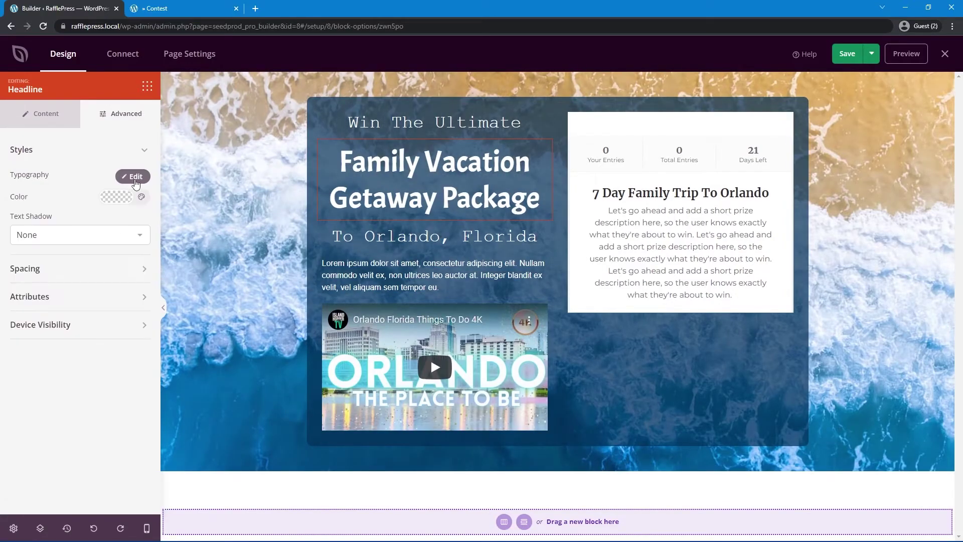
# - Give the Family Vacation headline a custom #001629 text shadow, offset 4/4, blur 0
pyautogui.click(141, 239)
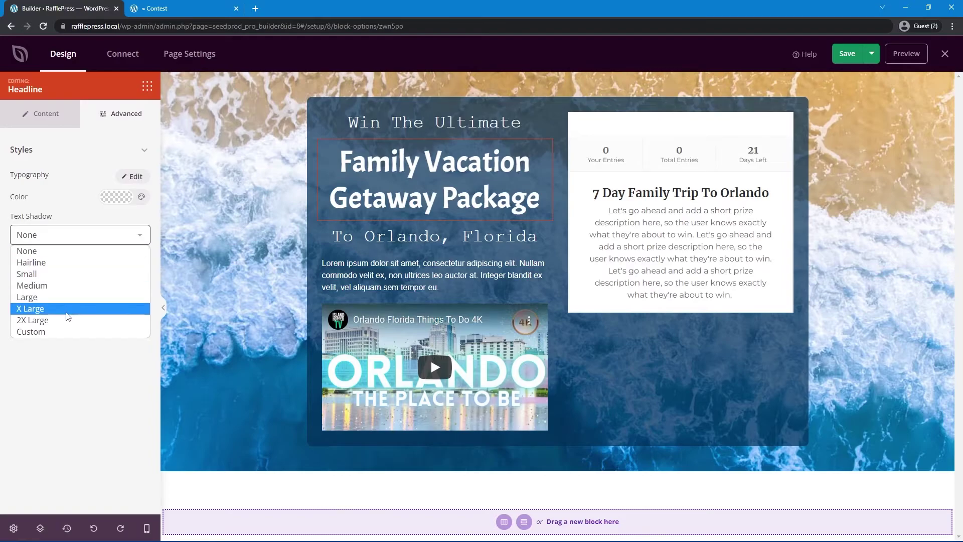
pyautogui.click(31, 331)
pyautogui.click(113, 263)
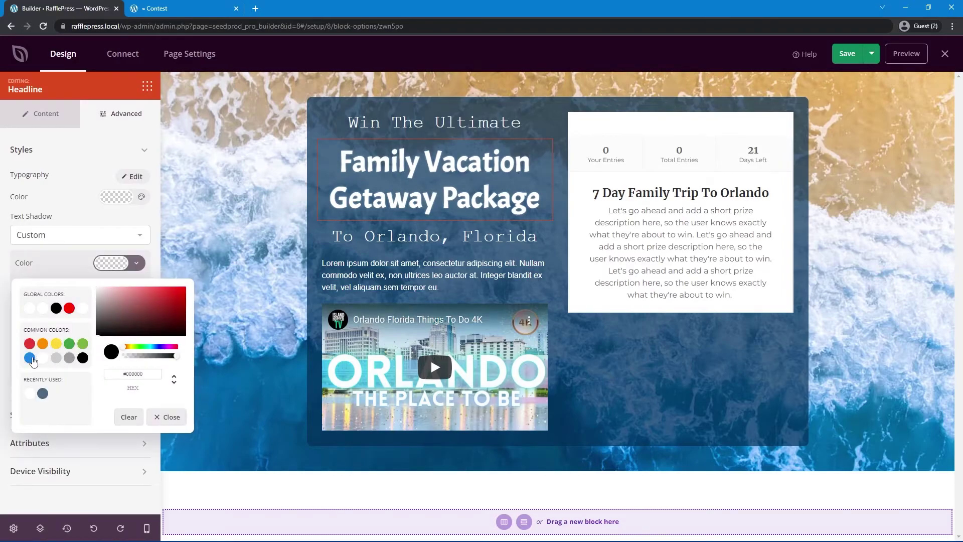
pyautogui.click(30, 358)
pyautogui.moveTo(171, 309); pyautogui.dragTo(190, 332)
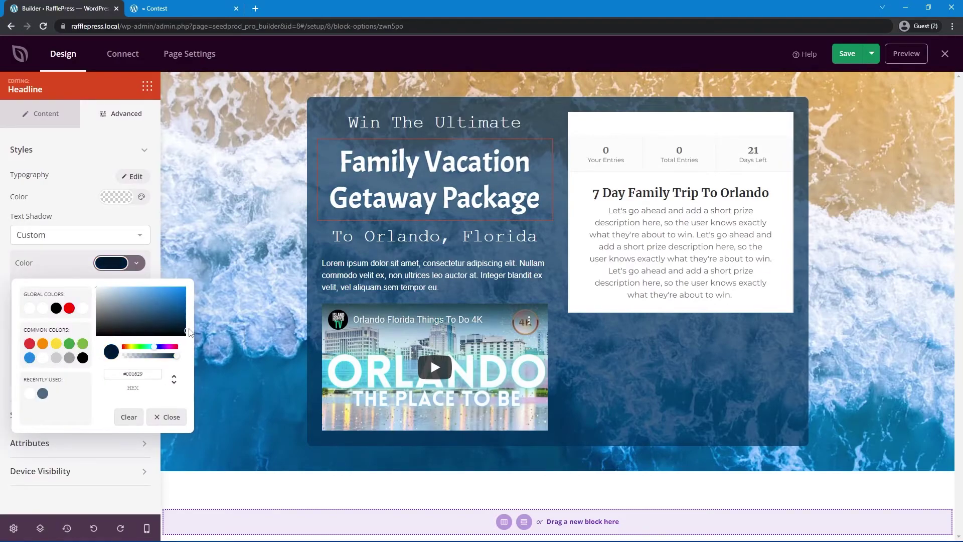
pyautogui.click(128, 299)
pyautogui.write('4')
pyautogui.click(117, 334)
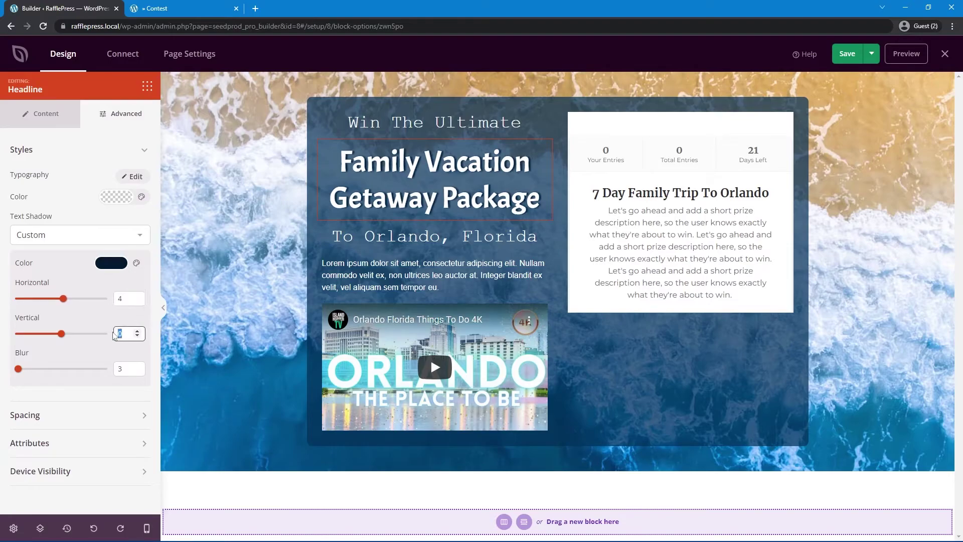
pyautogui.write('4')
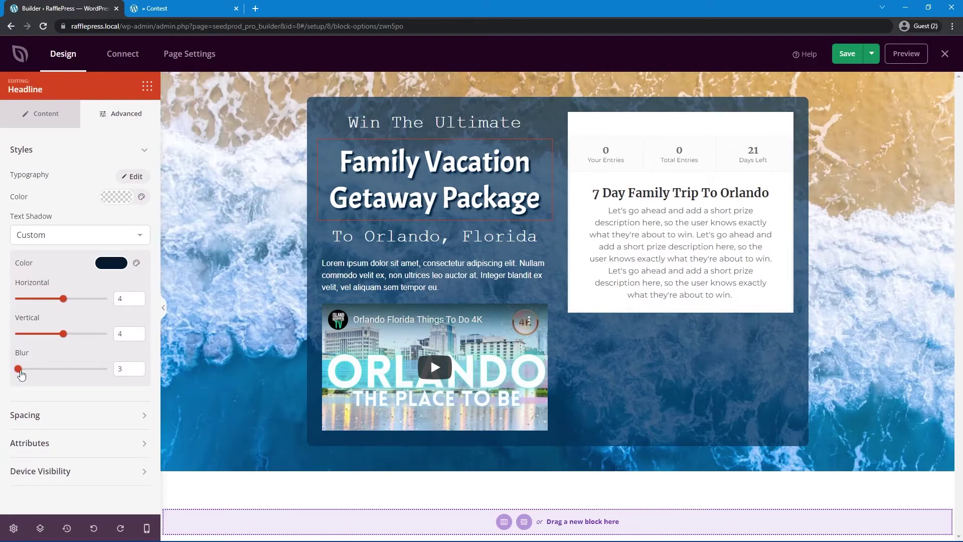
pyautogui.moveTo(19, 369)
pyautogui.mouseDown()
pyautogui.moveTo(39, 369)
pyautogui.moveTo(15, 369)
pyautogui.mouseUp()
# - Highlight the Family Vacation Getaway Package text with an orange background colour
pyautogui.click(42, 119)
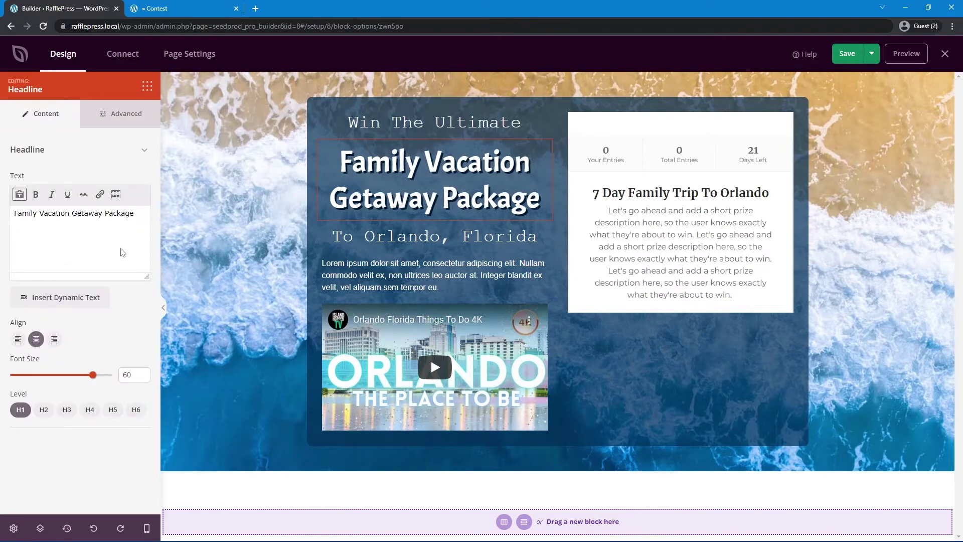
pyautogui.moveTo(139, 213); pyautogui.dragTo(2, 216)
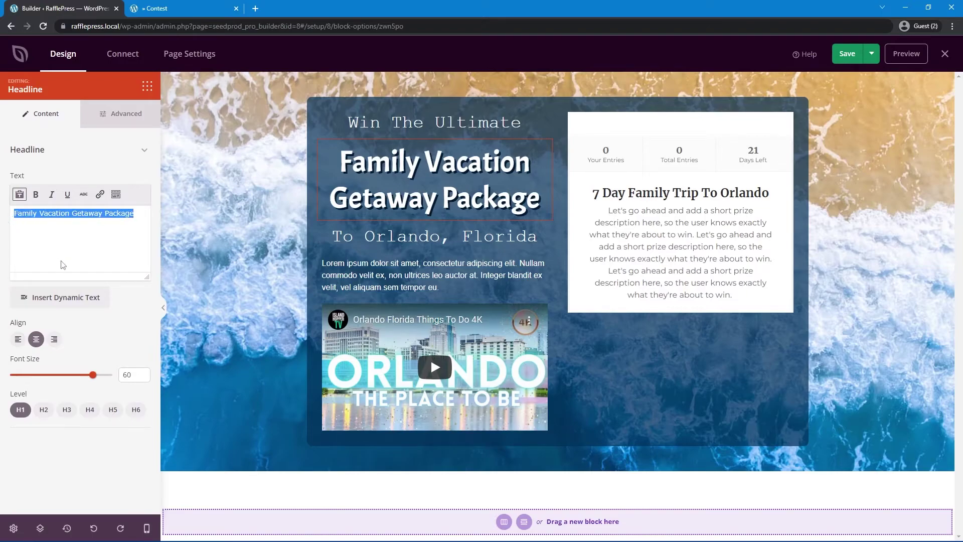
pyautogui.click(116, 195)
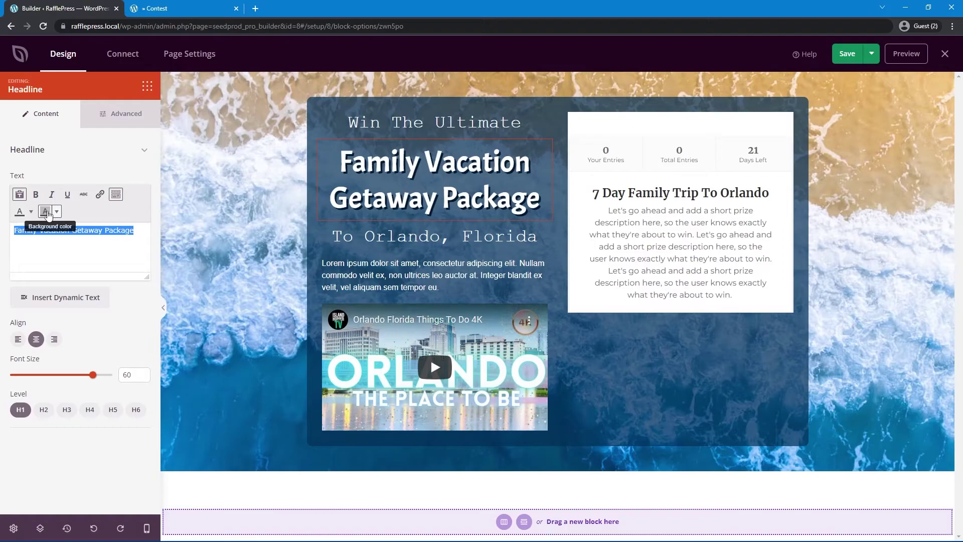
pyautogui.click(57, 212)
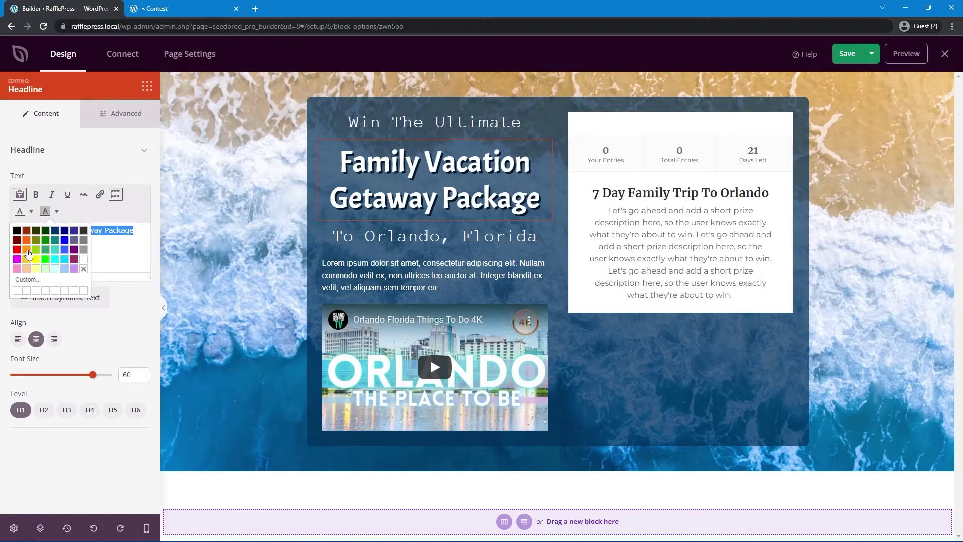
pyautogui.click(28, 251)
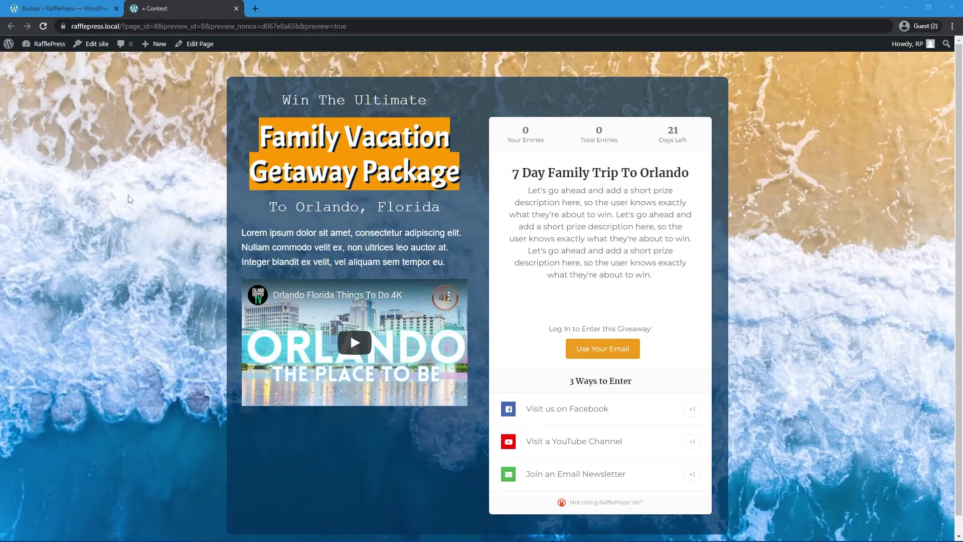
# - Give Win The Ultimate a 30 px top margin and preview the page
pyautogui.hotkey('ctrl', 'shift', 'Tab')
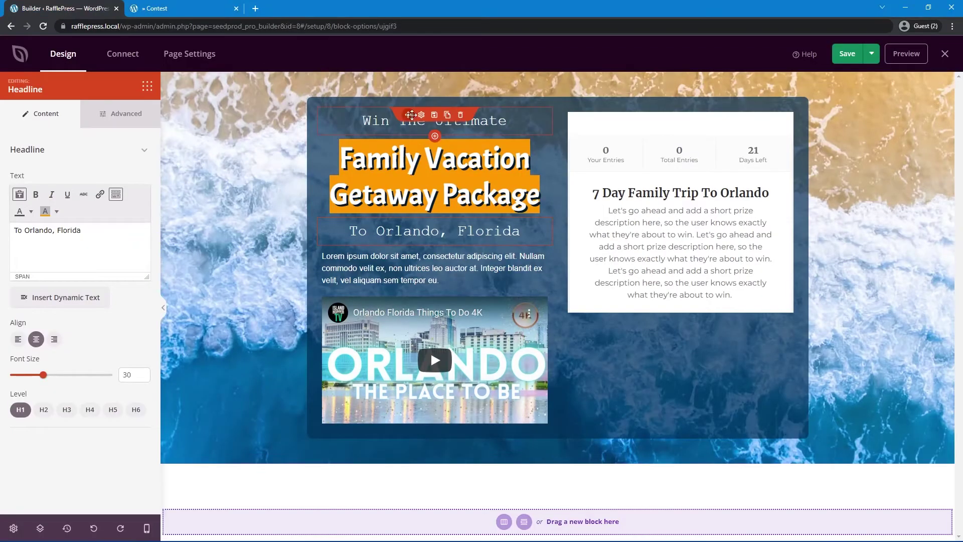
pyautogui.click(421, 116)
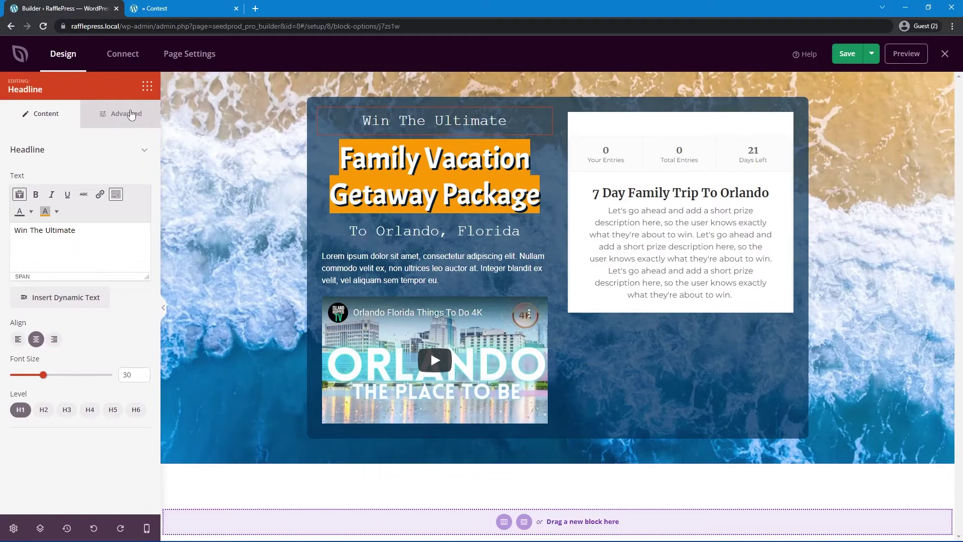
pyautogui.click(127, 114)
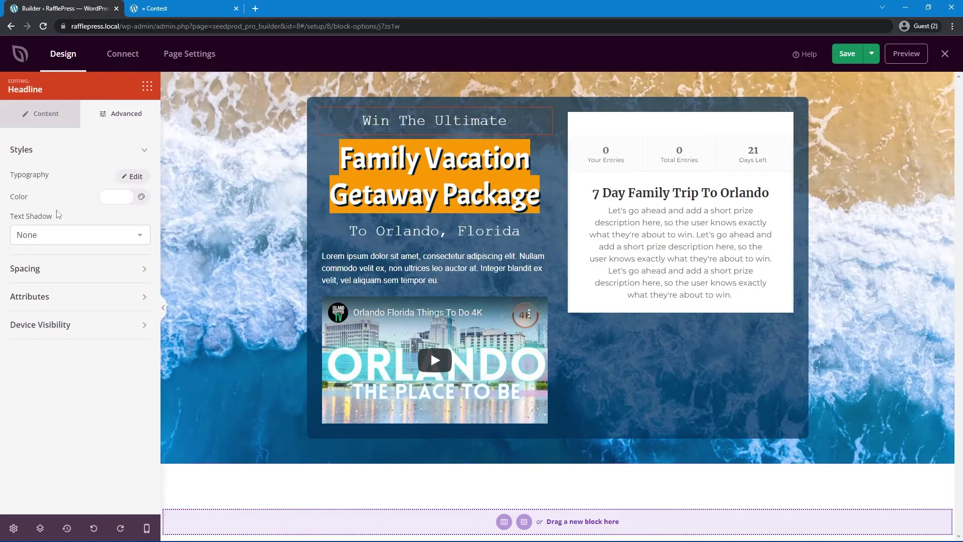
pyautogui.click(25, 269)
pyautogui.click(22, 313)
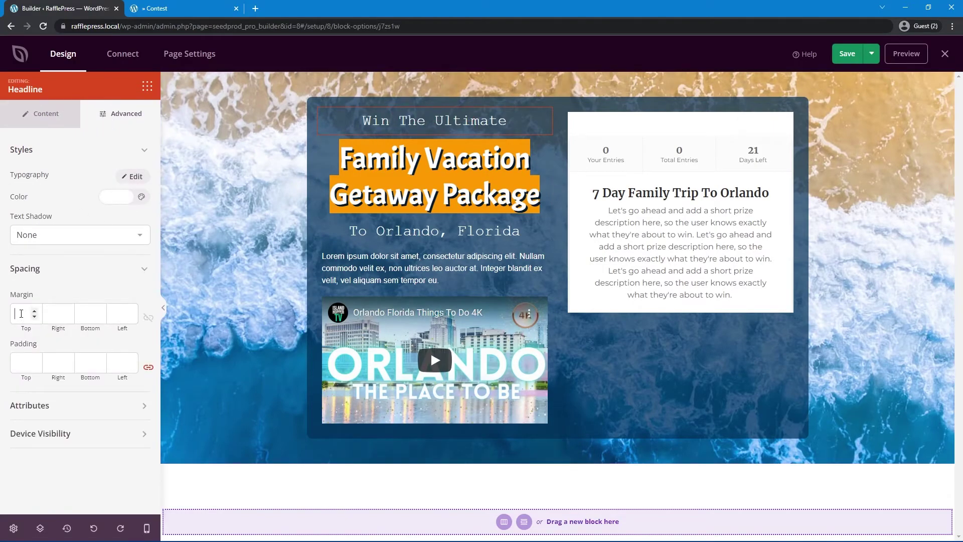
pyautogui.write('30')
pyautogui.click(906, 54)
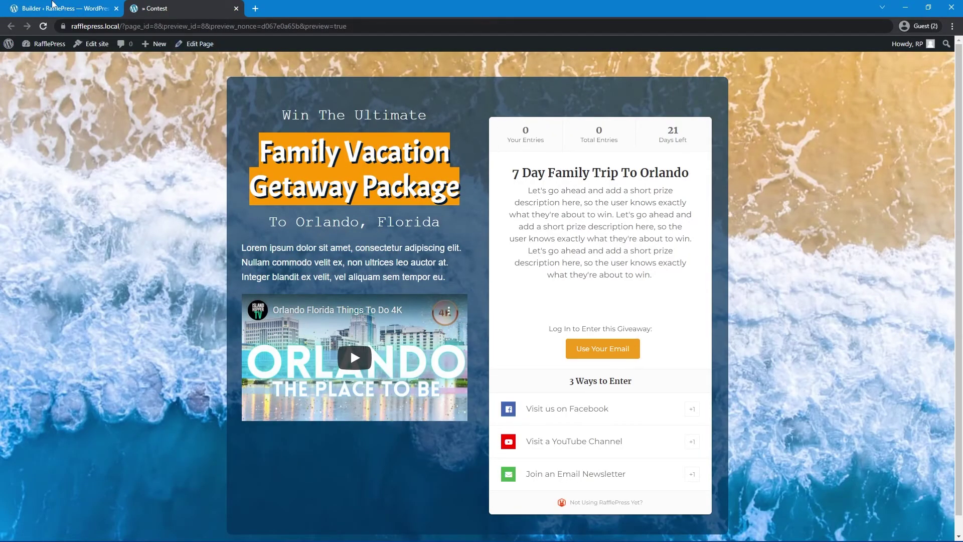
# - Set the Lorem ipsum paragraph to Courier, check the global fonts, and view the preview
pyautogui.click(54, 7)
pyautogui.click(116, 112)
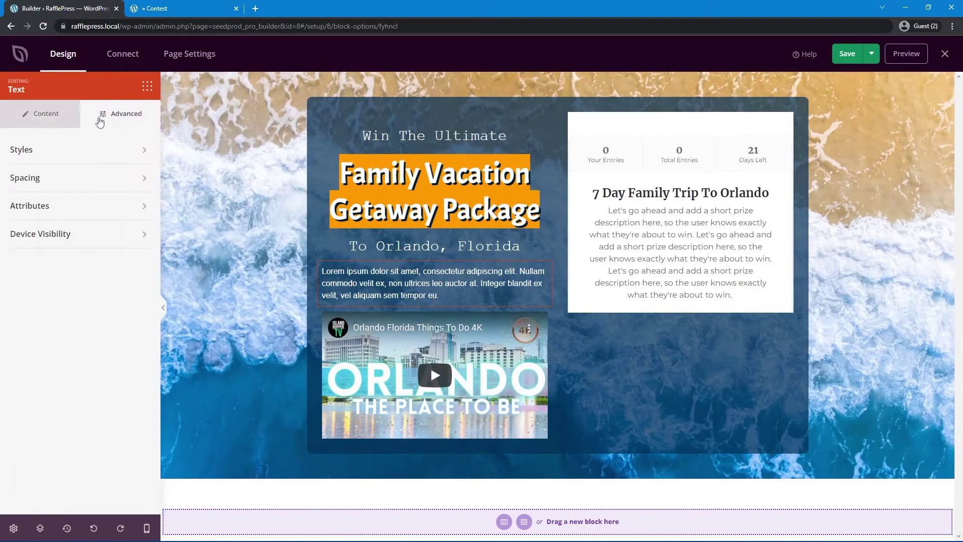
pyautogui.click(136, 153)
pyautogui.click(116, 176)
pyautogui.click(70, 218)
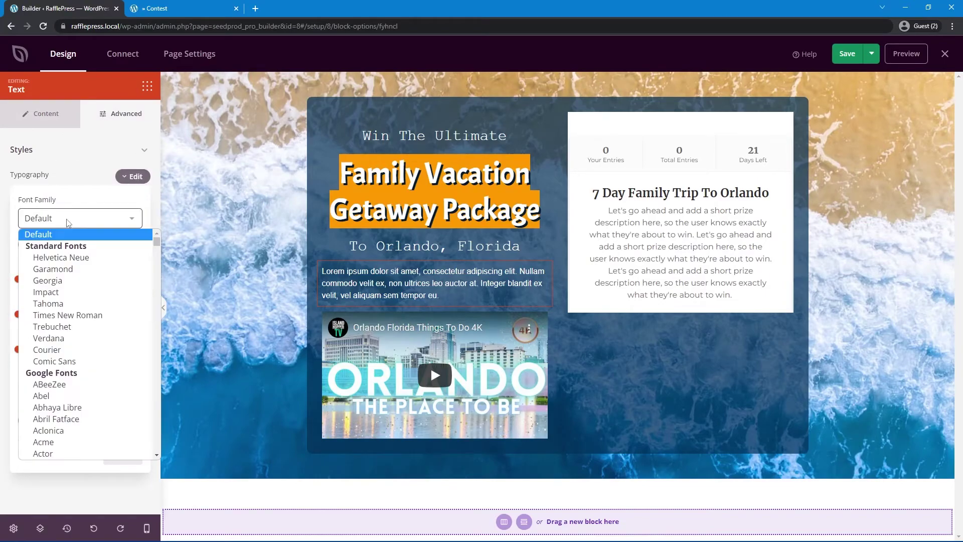
pyautogui.click(71, 349)
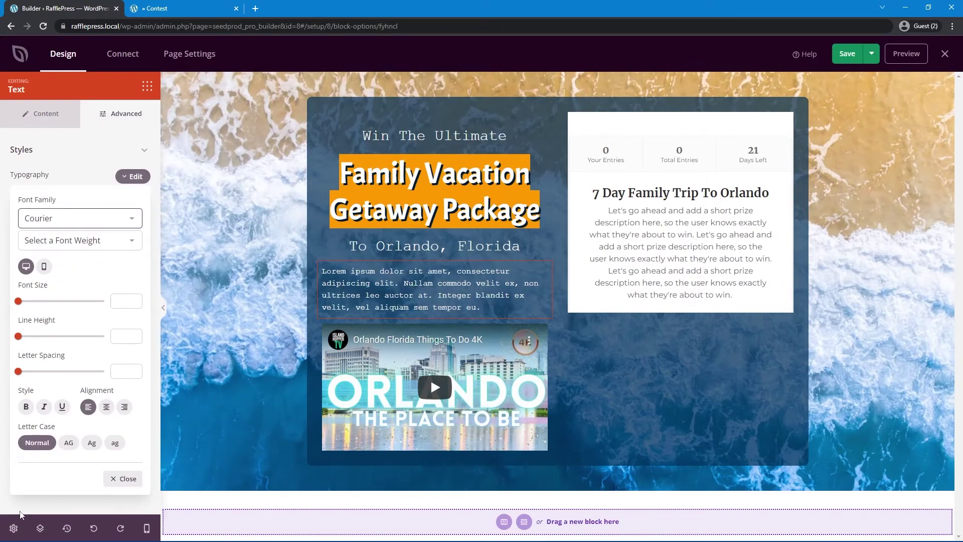
pyautogui.click(13, 528)
pyautogui.click(28, 114)
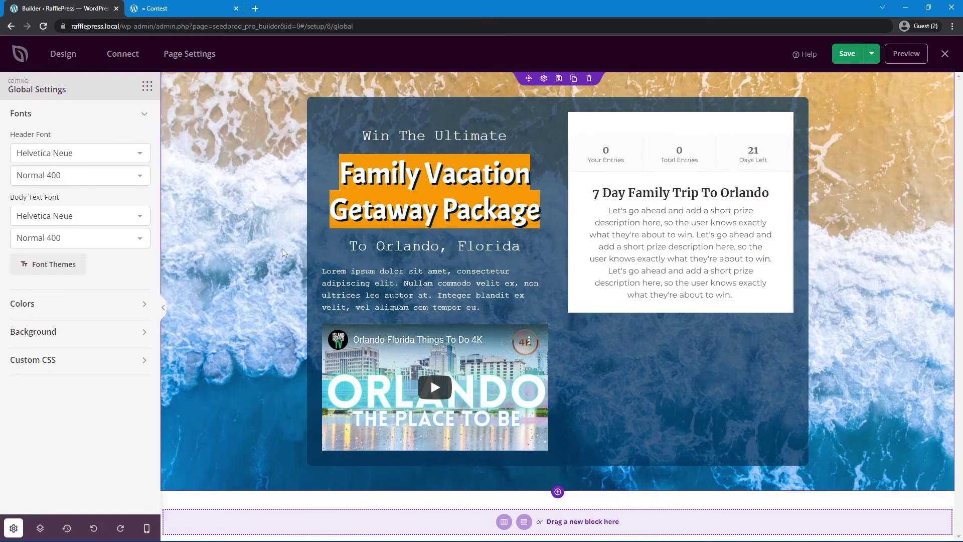
pyautogui.hotkey('ctrl', 'Tab')
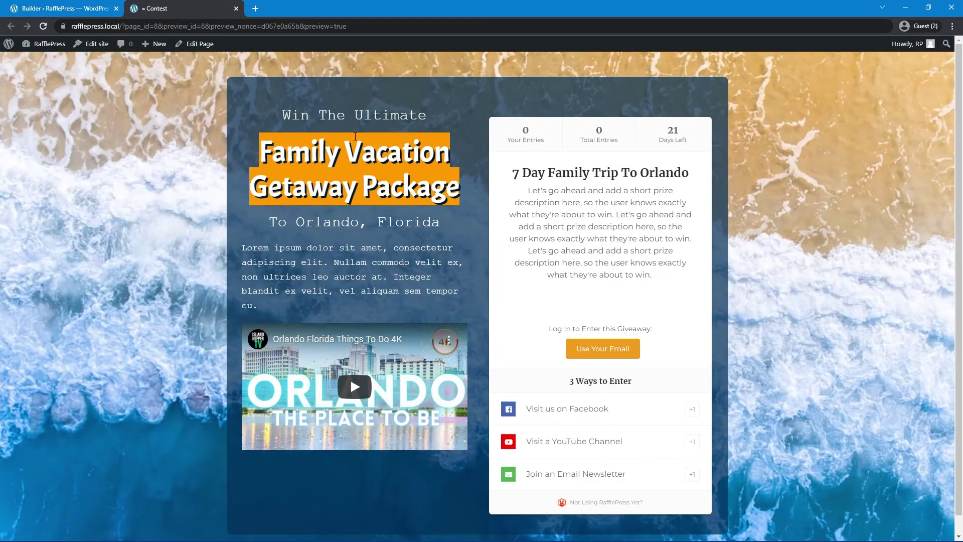
# - Set the main content row's fixed width to about 1260 and preview it
pyautogui.hotkey('ctrl', 'shift', 'Tab')
pyautogui.click(163, 210)
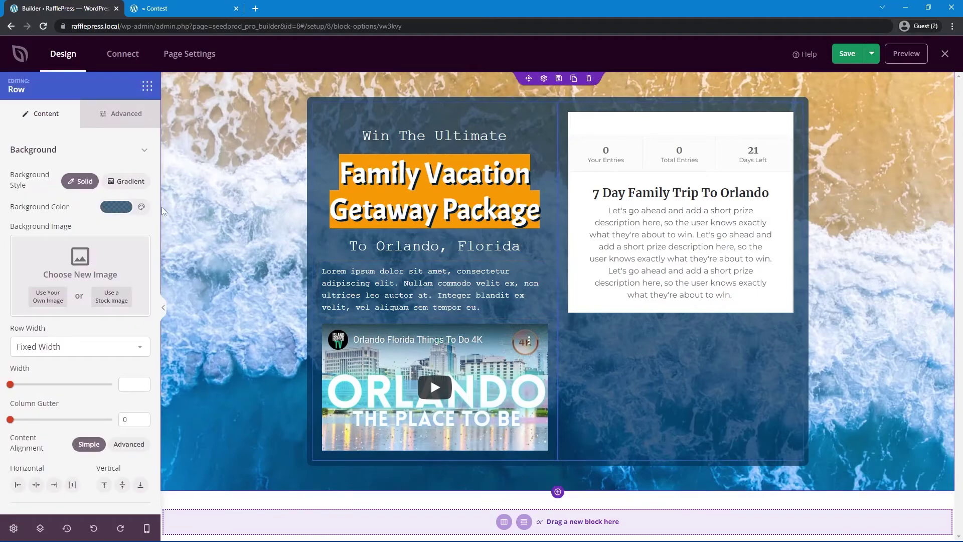
pyautogui.moveTo(10, 384); pyautogui.dragTo(88, 384)
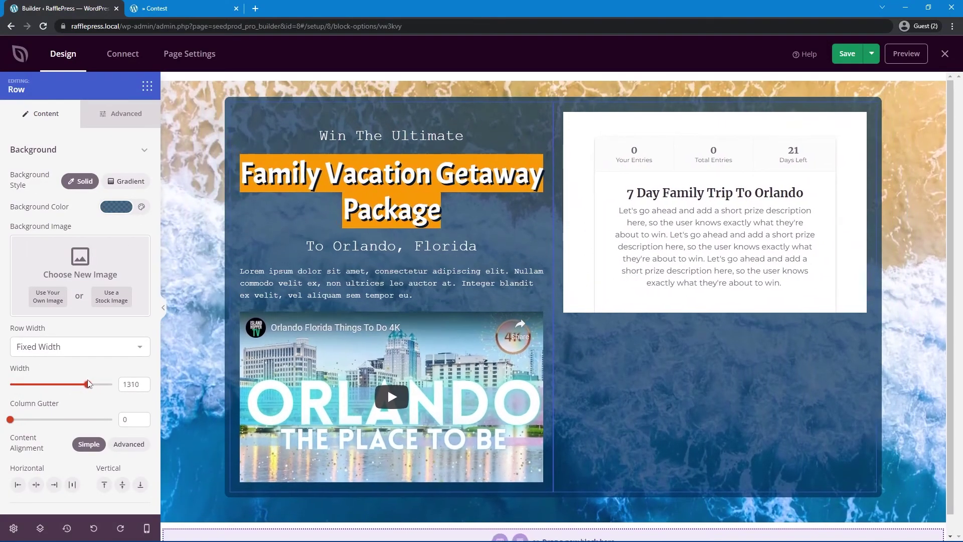
pyautogui.click(907, 54)
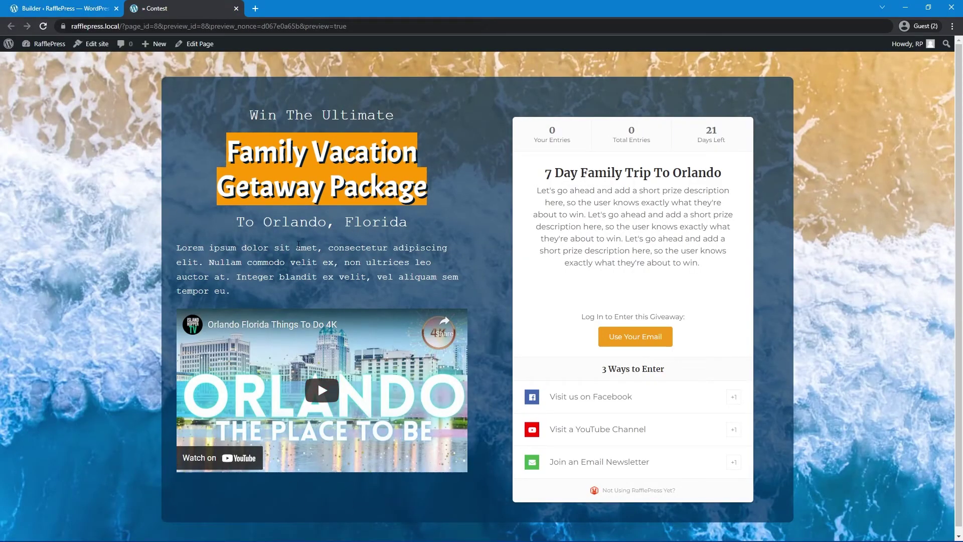
pyautogui.click(80, 6)
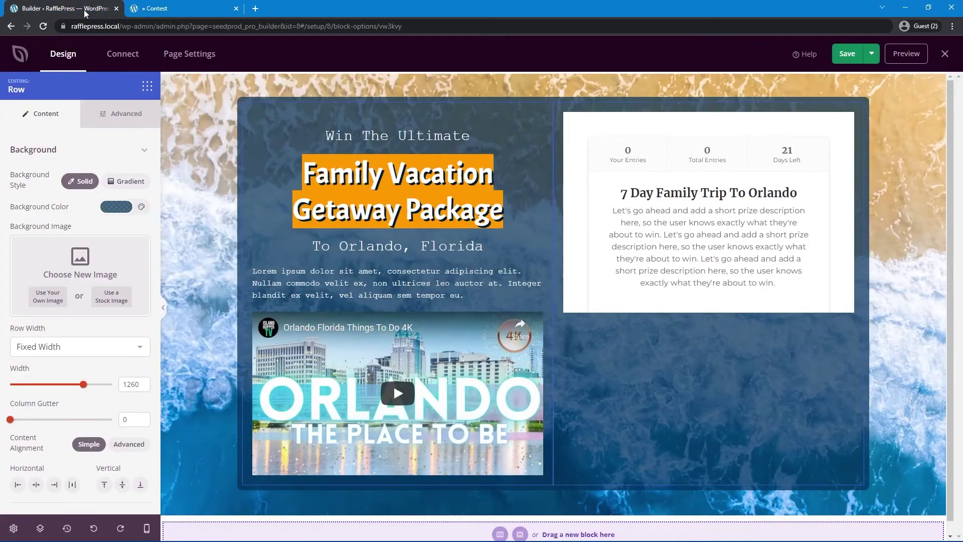
# - Add a light dotted divider at 25% width under To Orlando, Florida, then save and preview
pyautogui.write('div')
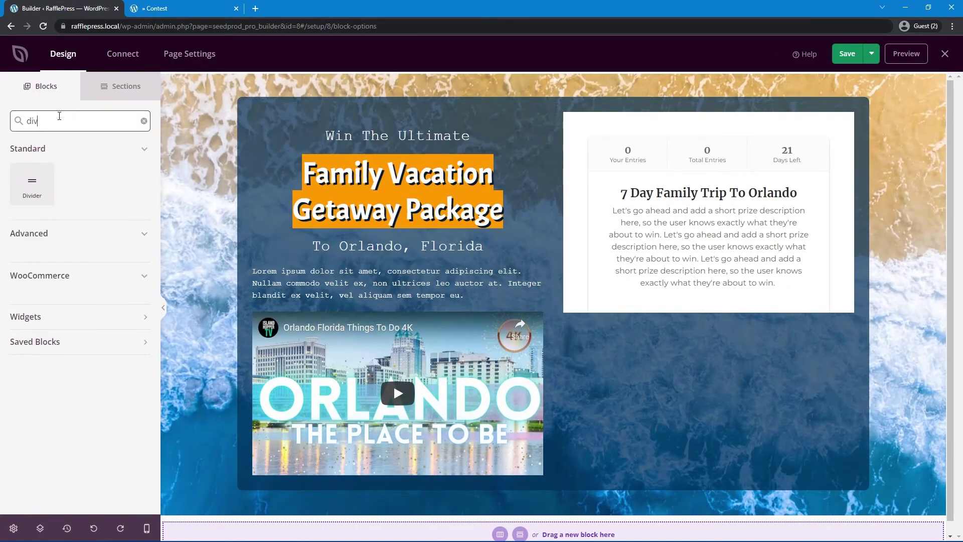
pyautogui.moveTo(33, 183); pyautogui.dragTo(396, 265)
pyautogui.click(75, 194)
pyautogui.click(54, 224)
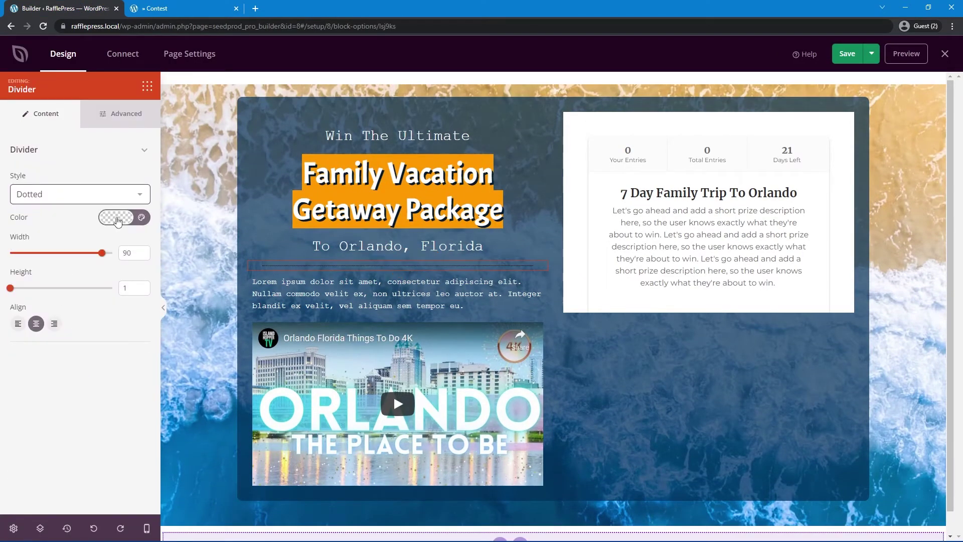
pyautogui.click(116, 217)
pyautogui.click(93, 235)
pyautogui.click(86, 314)
pyautogui.moveTo(102, 253); pyautogui.dragTo(34, 253)
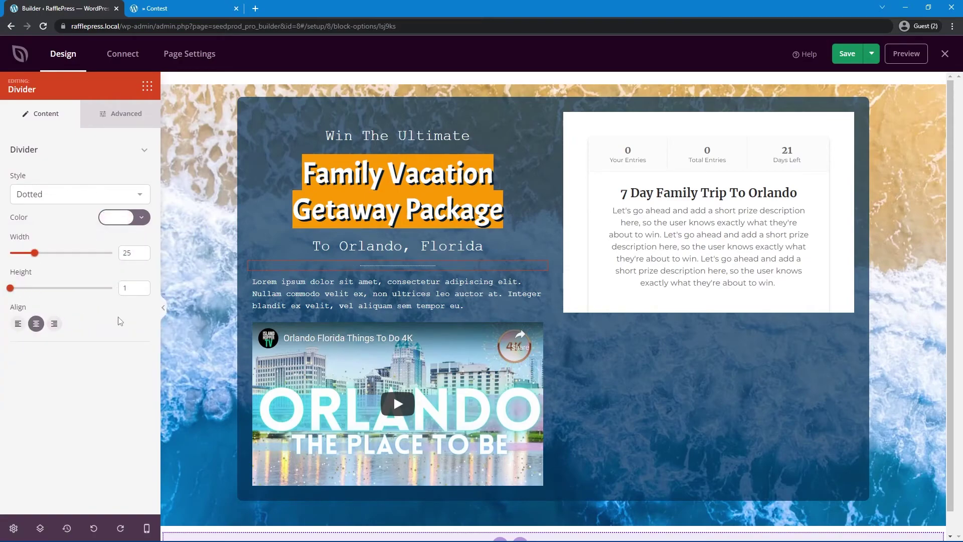
pyautogui.click(847, 54)
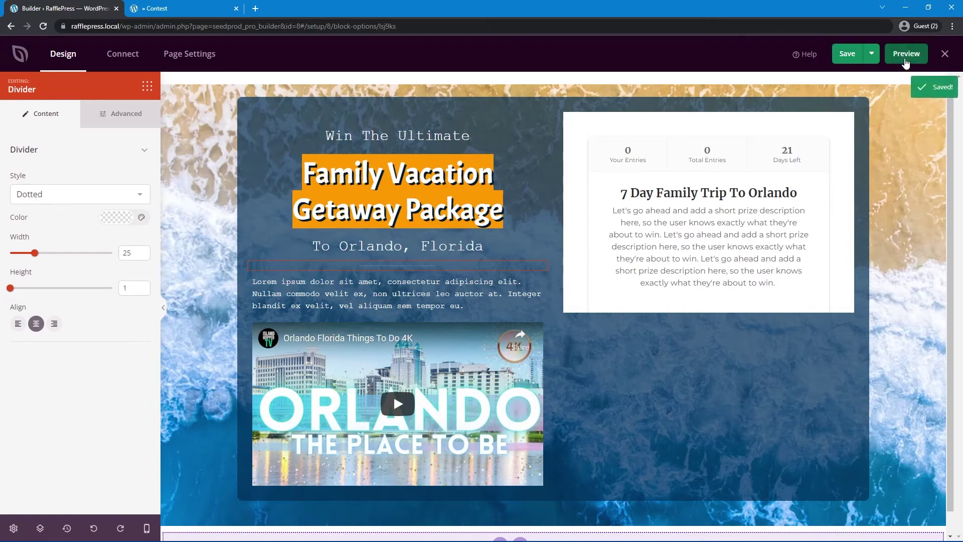
pyautogui.click(906, 54)
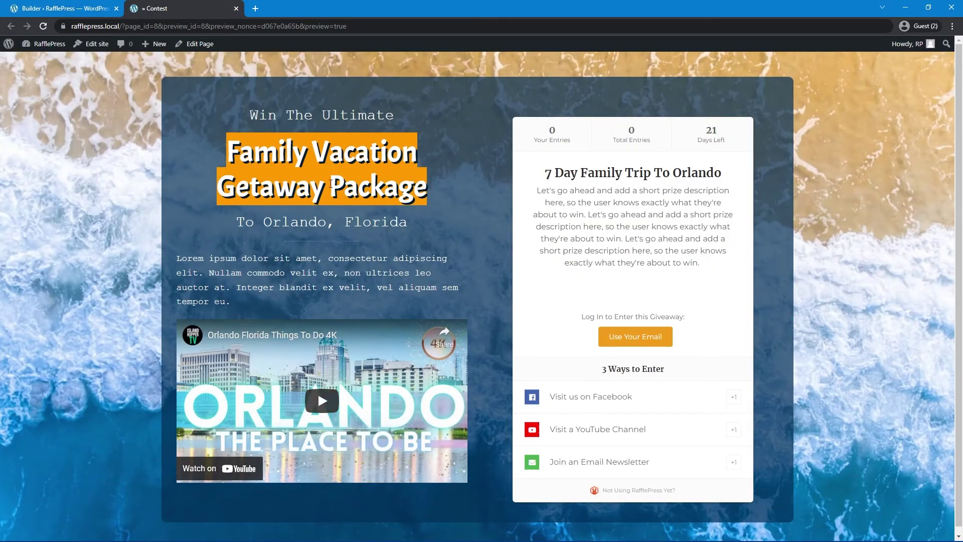
# - Vertically center the main row's columns, then save and preview the page
pyautogui.click(70, 8)
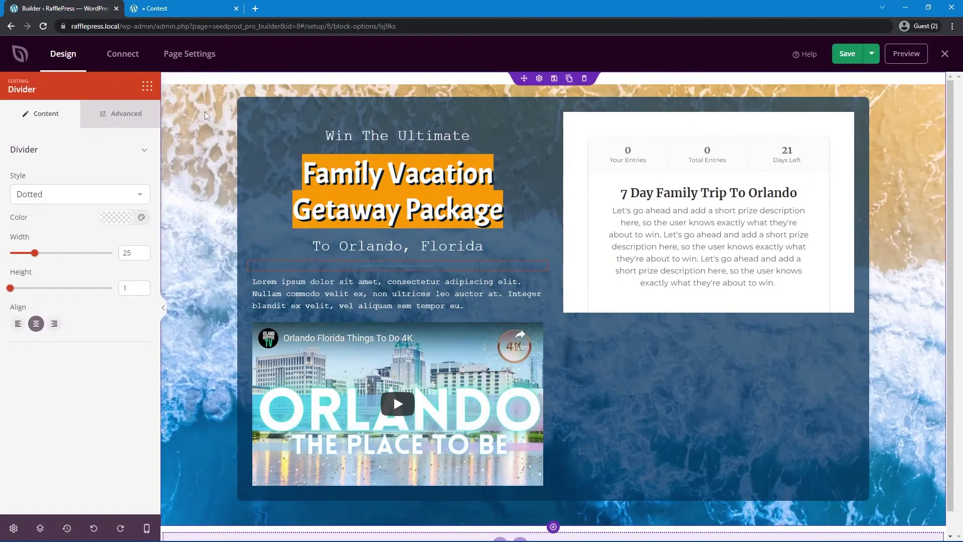
pyautogui.click(539, 105)
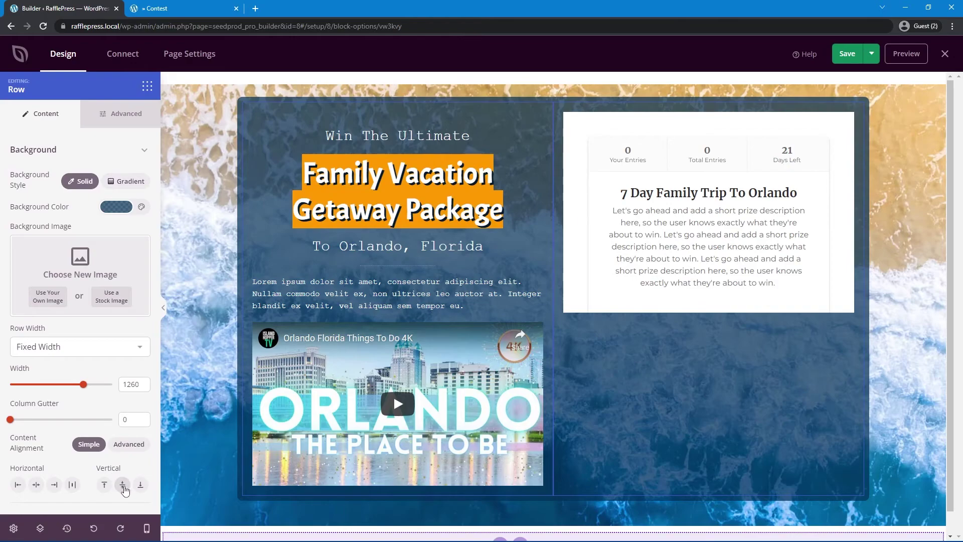
pyautogui.click(122, 485)
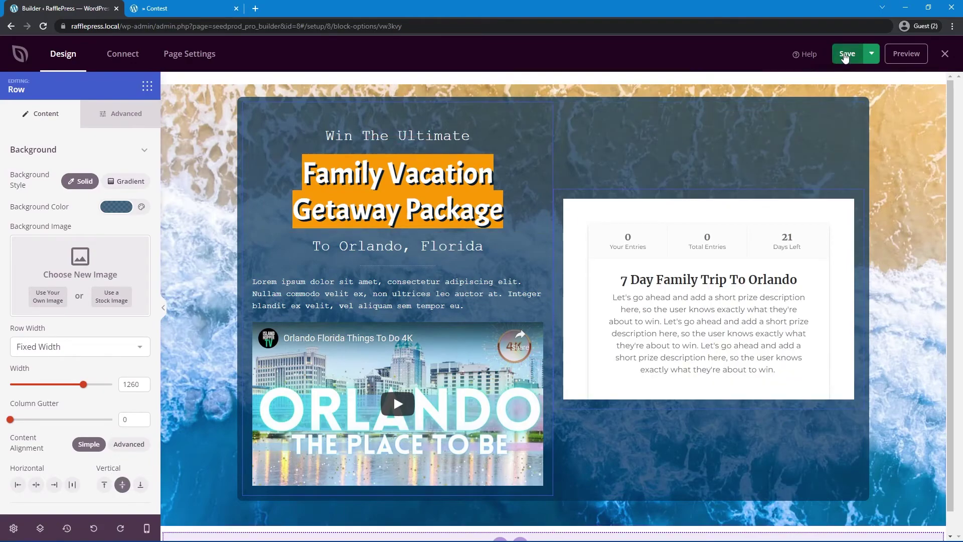
pyautogui.click(845, 55)
pyautogui.click(900, 55)
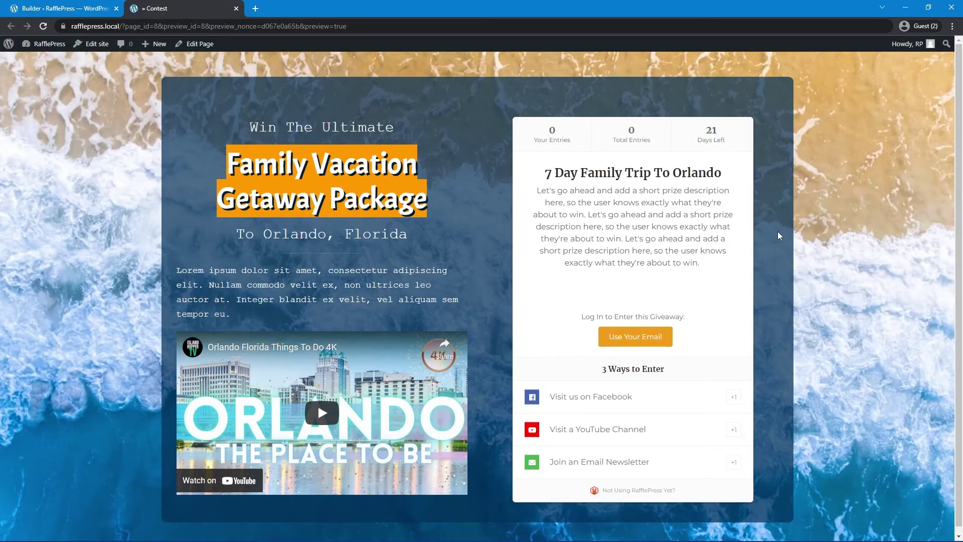
pyautogui.hotkey('ctrl', 'shift', 'Tab')
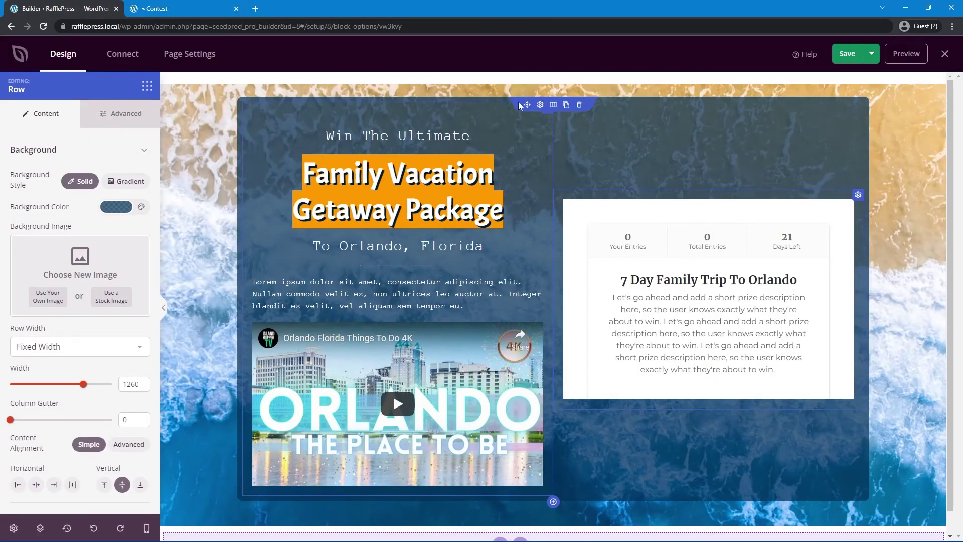
# - Raise the row background opacity and add a #001E39 shadow (5/5, blur 16, spread 4), then save
pyautogui.click(115, 207)
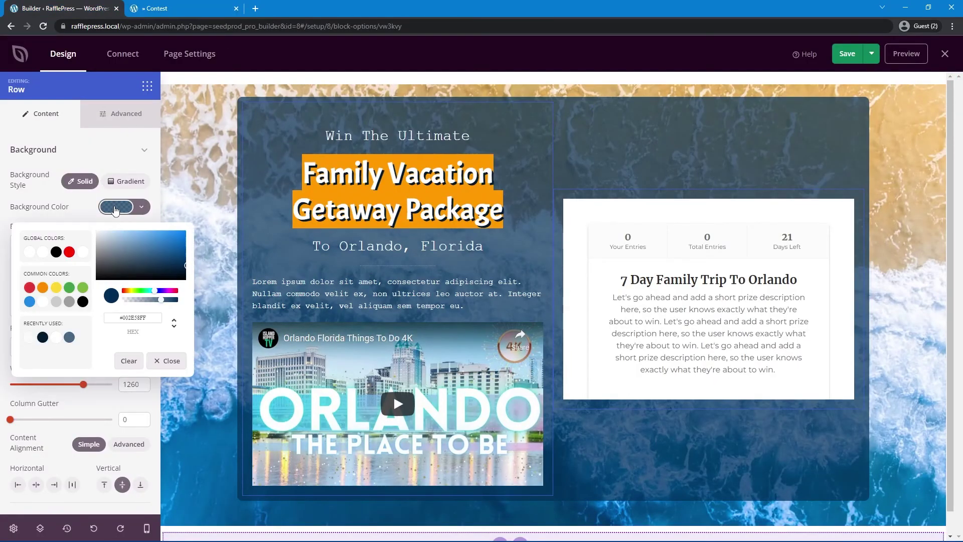
pyautogui.moveTo(161, 300); pyautogui.dragTo(166, 300)
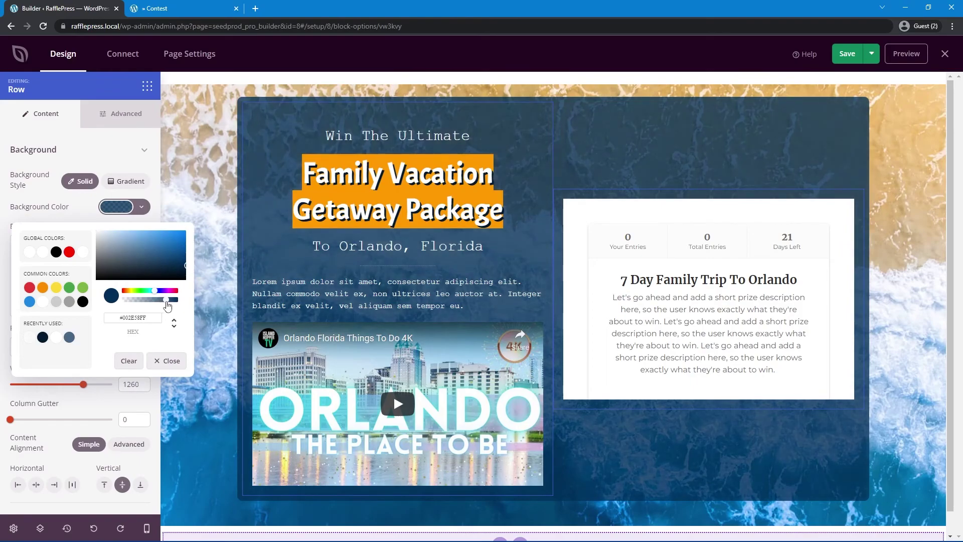
pyautogui.click(120, 113)
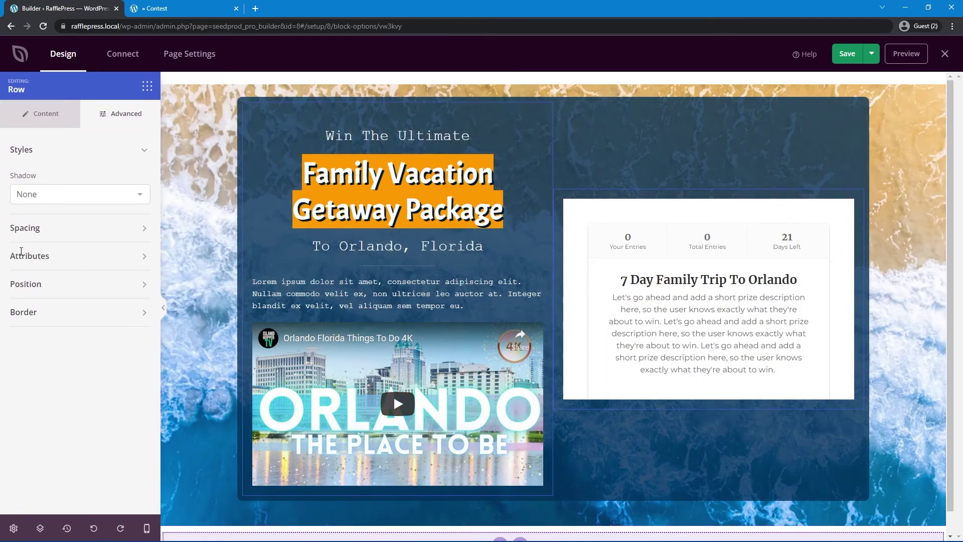
pyautogui.click(58, 194)
pyautogui.click(48, 293)
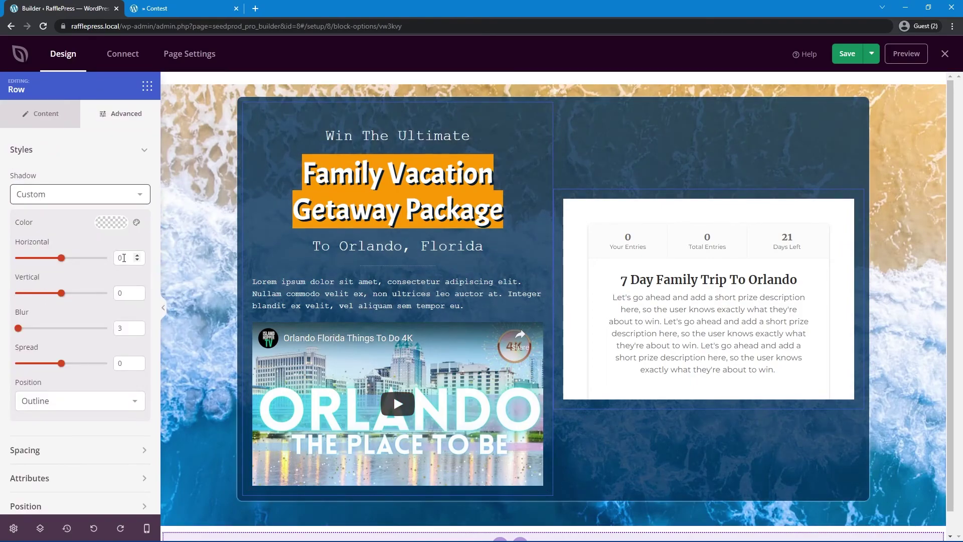
pyautogui.click(111, 222)
pyautogui.moveTo(189, 283); pyautogui.dragTo(193, 290)
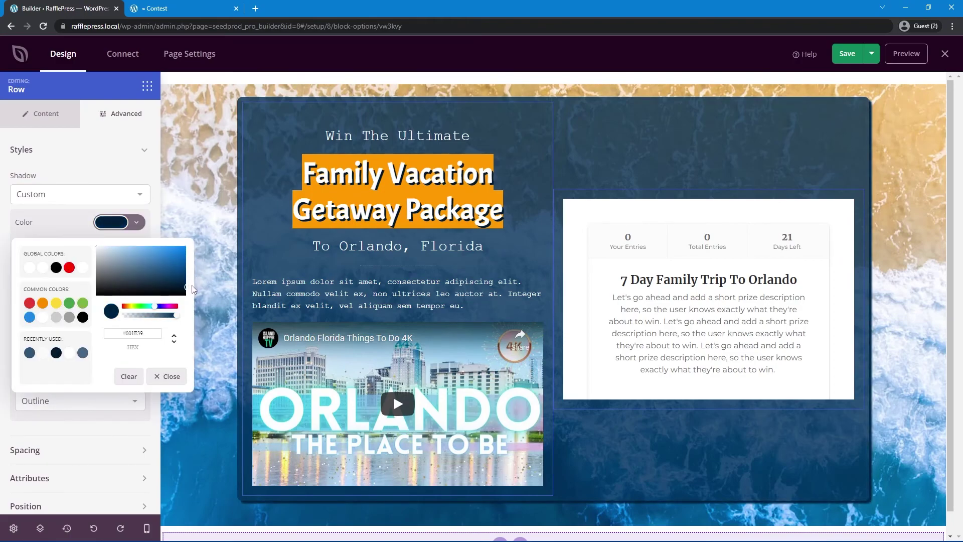
pyautogui.click(52, 215)
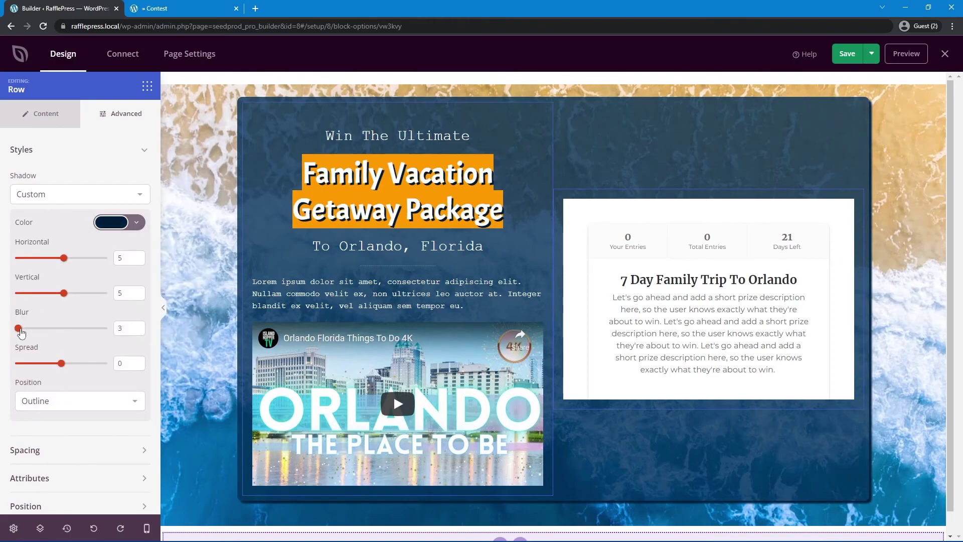
pyautogui.moveTo(19, 329)
pyautogui.mouseDown()
pyautogui.moveTo(39, 334)
pyautogui.moveTo(30, 331)
pyautogui.mouseUp()
pyautogui.moveTo(61, 364); pyautogui.dragTo(63, 365)
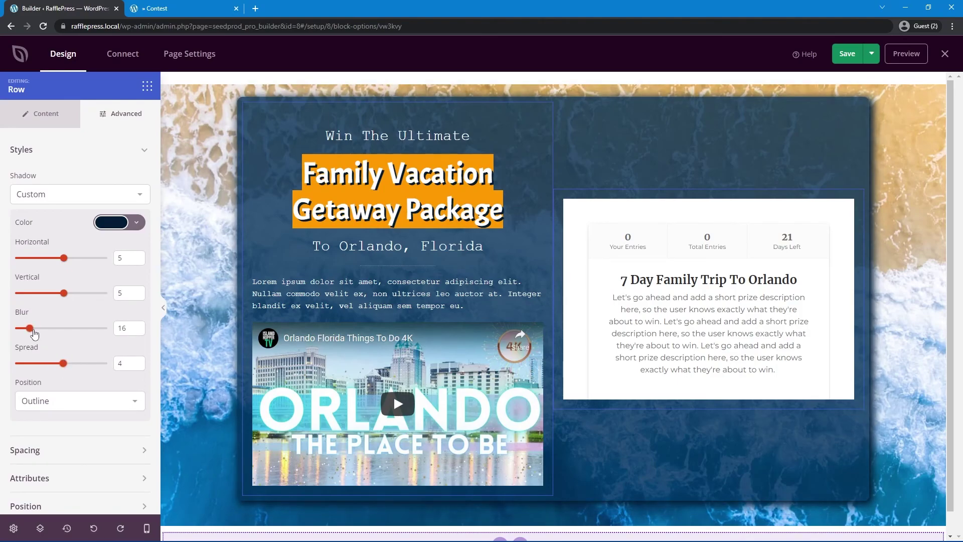
pyautogui.click(847, 53)
pyautogui.click(906, 54)
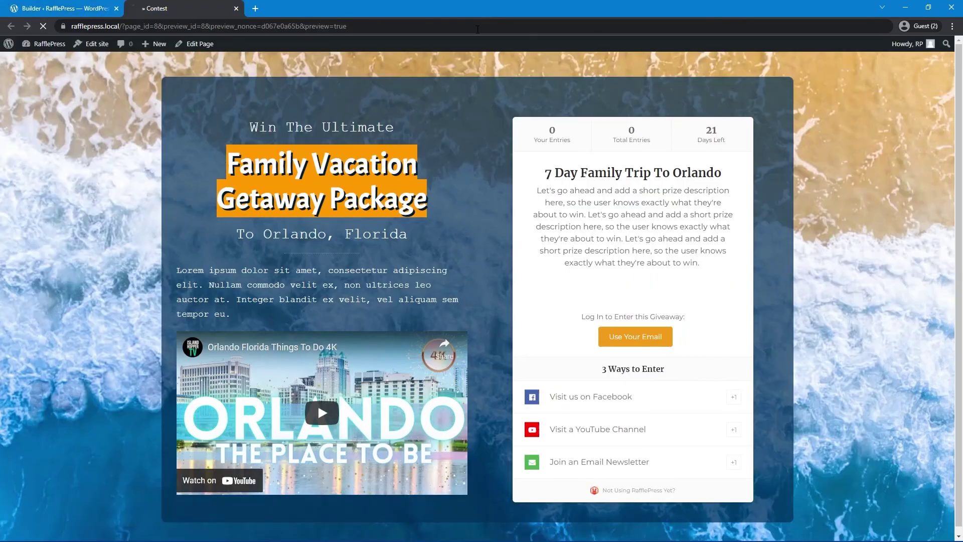